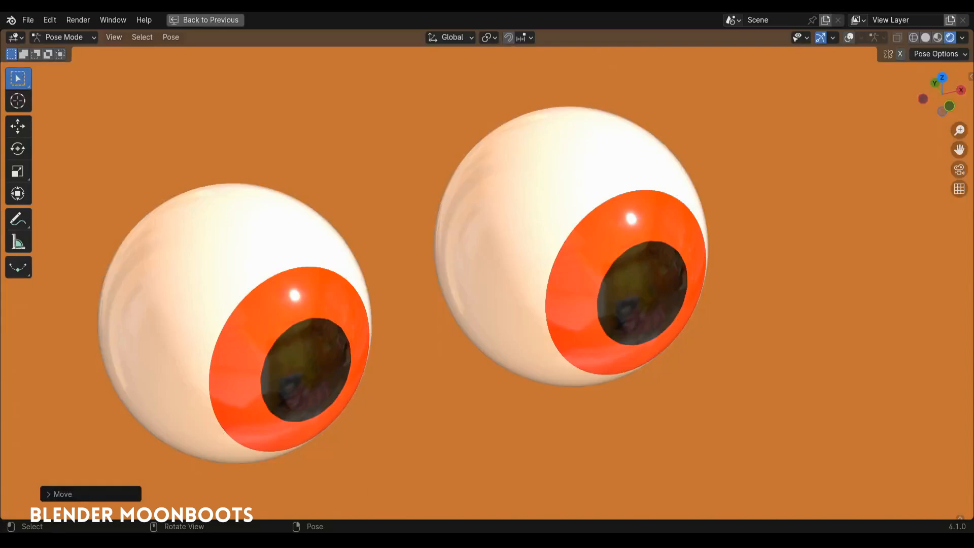
Step: Move the control bone to redirect the gaze of both eyeballs
{"action": "key", "text": "g"}
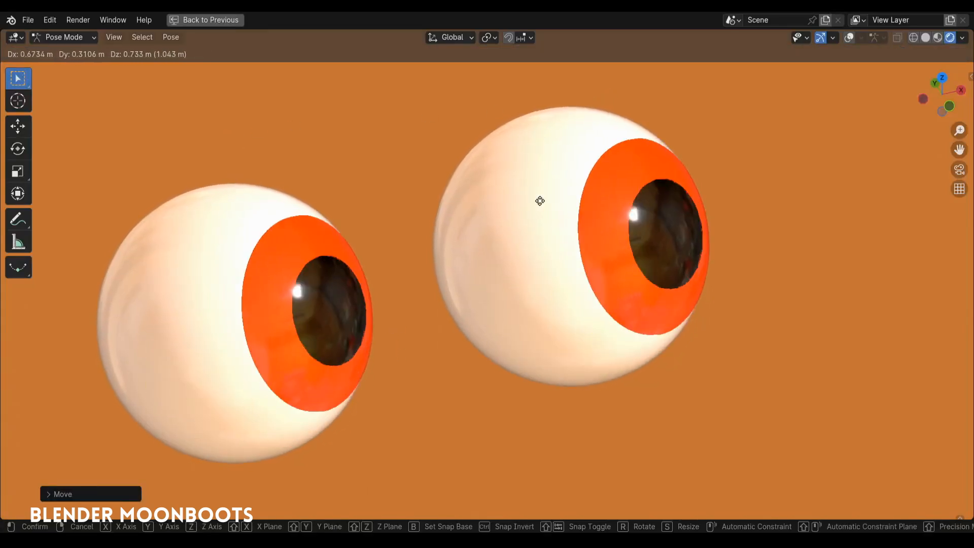
{"action": "left_click", "coordinate": [442, 300]}
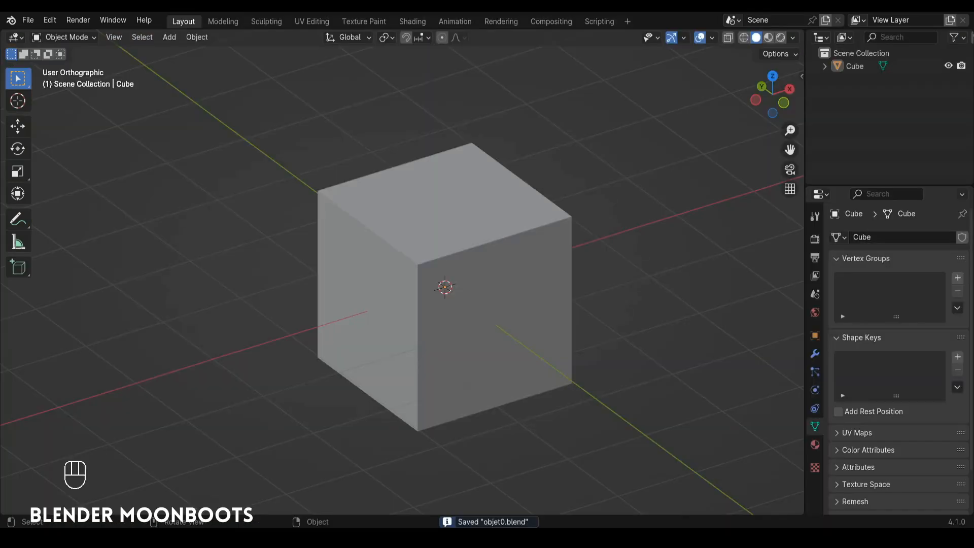
Step: Delete the default cube from the scene
{"action": "left_click", "coordinate": [459, 215]}
{"action": "key", "text": "x"}
{"action": "left_click", "coordinate": [464, 231]}
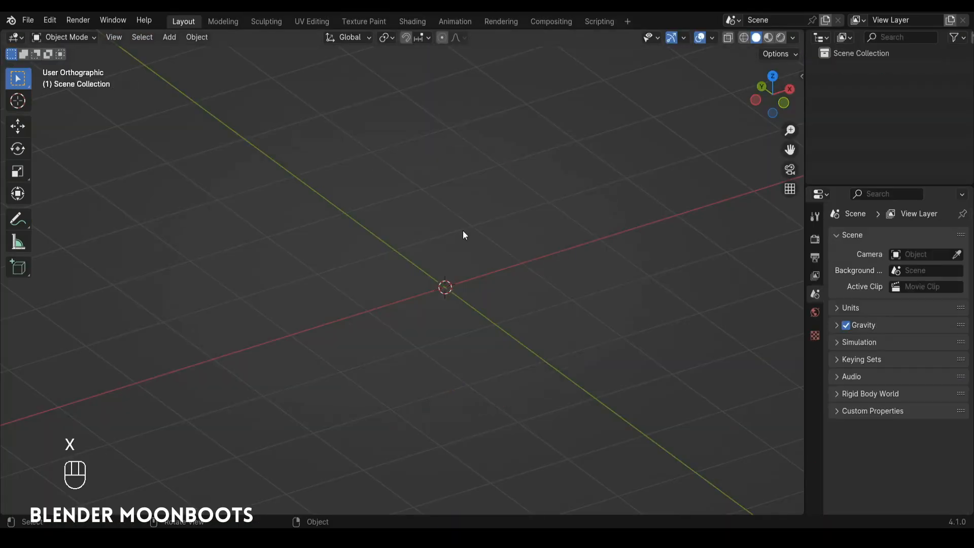
Step: Add a UV sphere with 16 segments and 8 rings at the world origin
{"action": "key", "text": "shift+a"}
{"action": "mouse_move", "coordinate": [412, 239]}
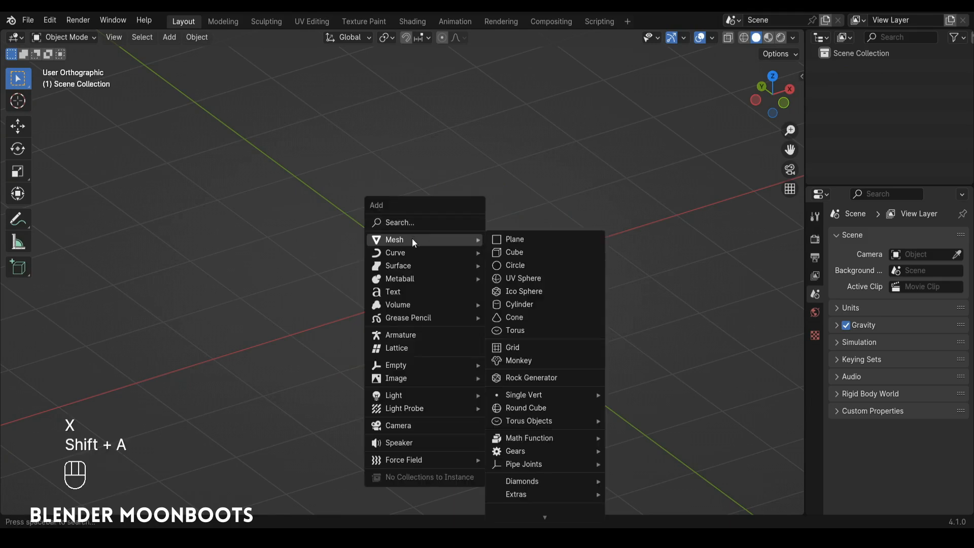
{"action": "left_click", "coordinate": [523, 281]}
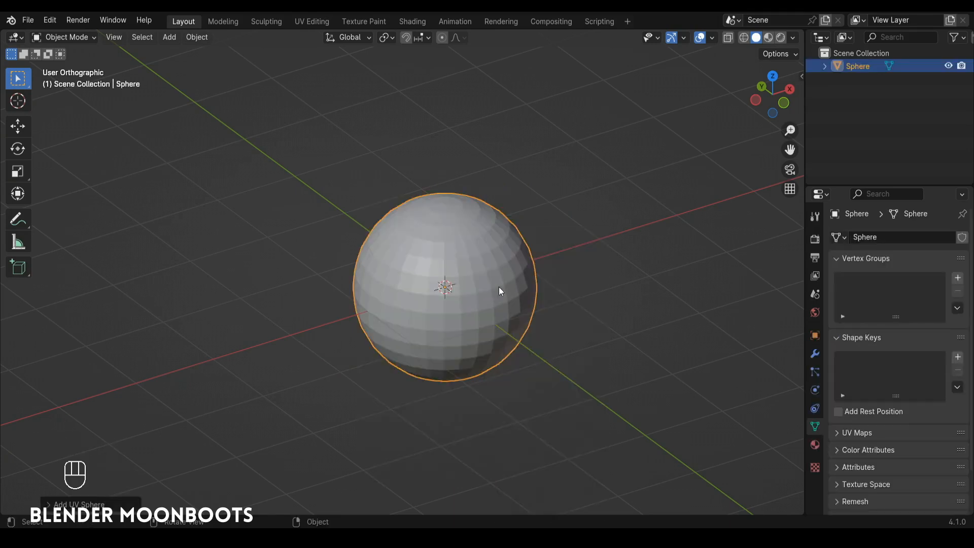
{"action": "left_click", "coordinate": [114, 495]}
{"action": "left_click", "coordinate": [167, 363]}
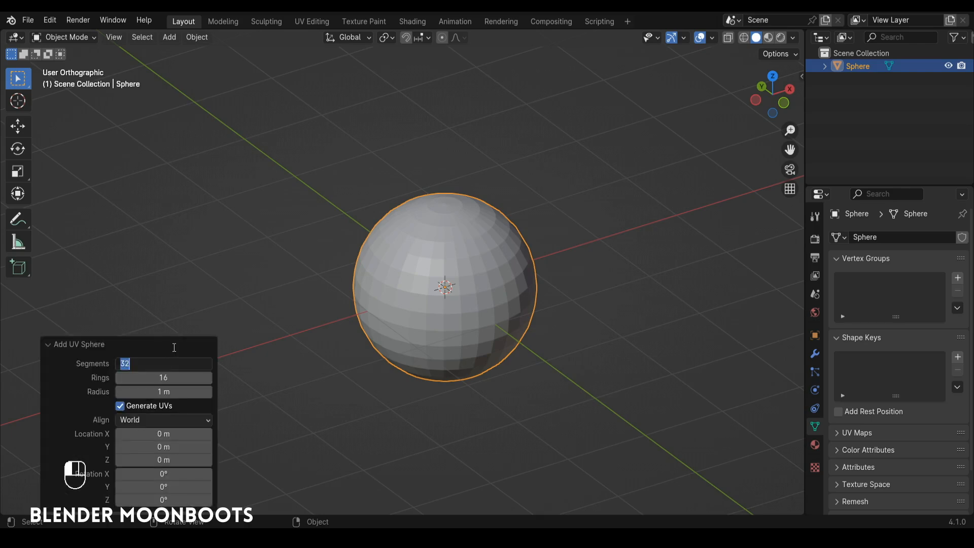
{"action": "type", "text": "16"}
{"action": "key", "text": "Tab"}
{"action": "key", "text": "Return"}
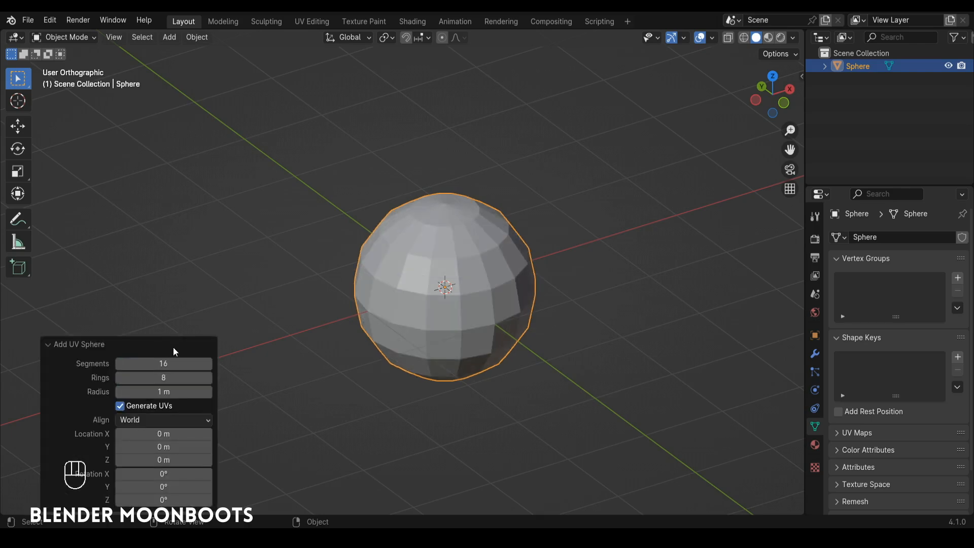
{"action": "key", "text": "Tab"}
{"action": "key", "text": "Tab"}
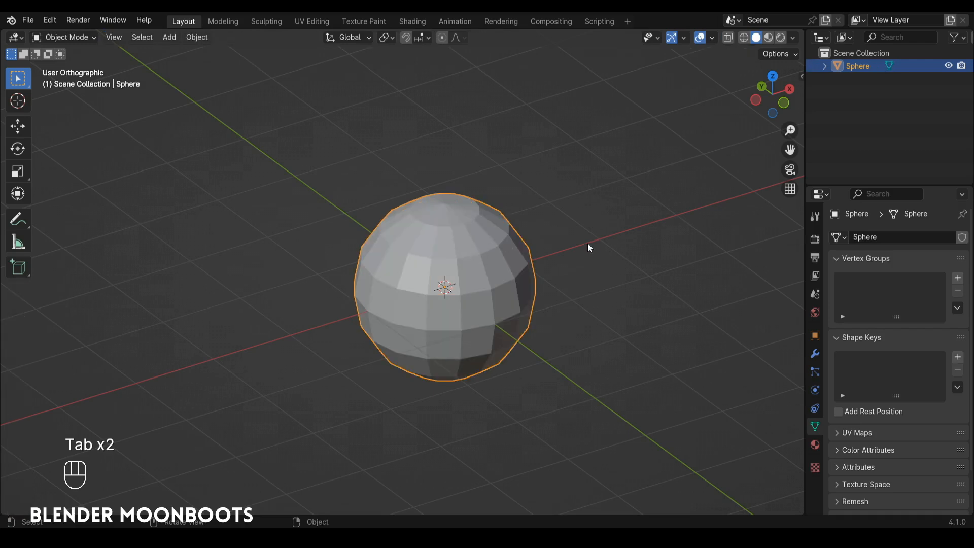
Step: Shade the sphere smooth and give it a Subdivision Surface modifier with 2 viewport levels
{"action": "right_click", "coordinate": [458, 231]}
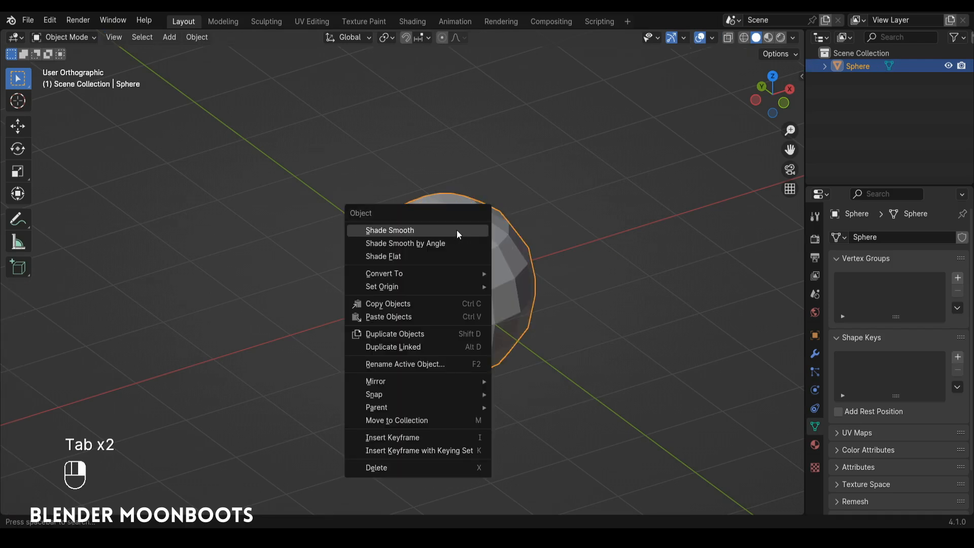
{"action": "left_click", "coordinate": [457, 229]}
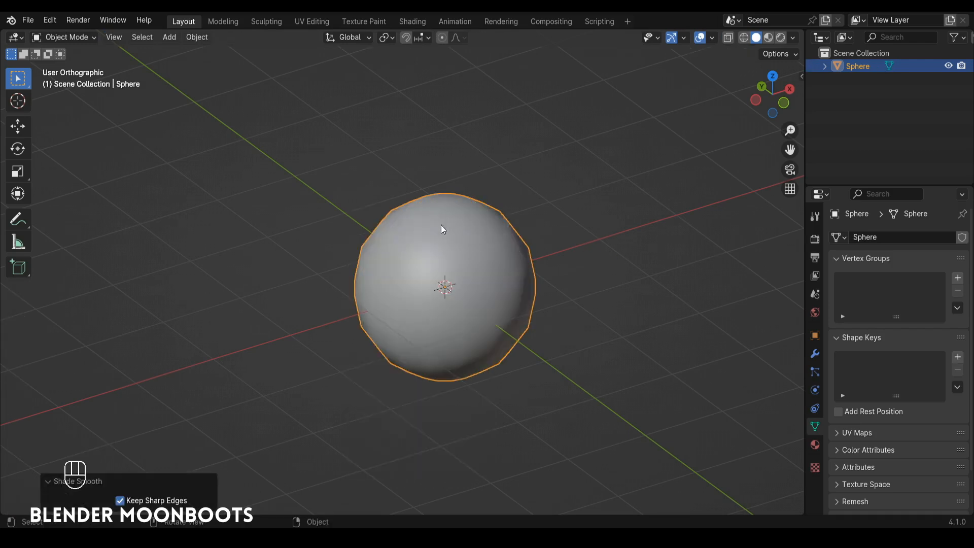
{"action": "left_click", "coordinate": [814, 354]}
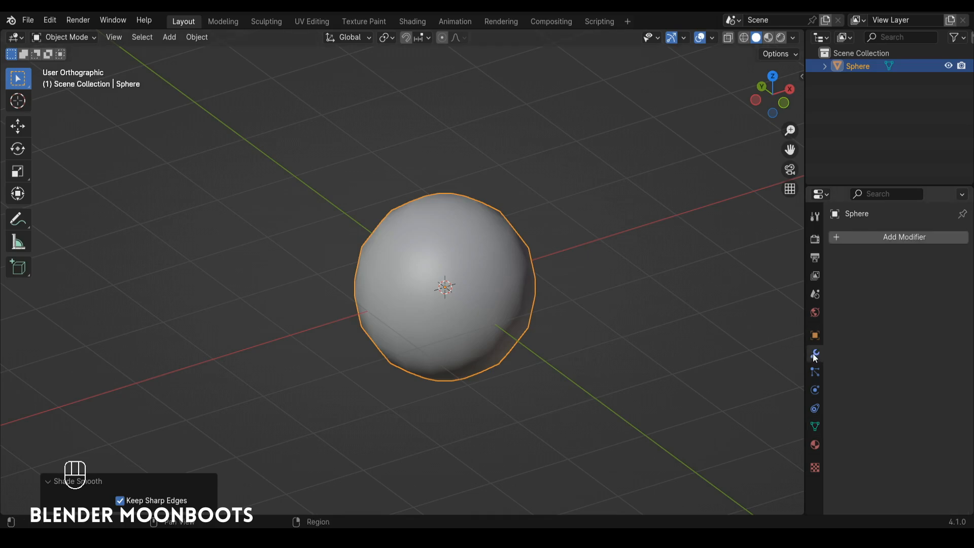
{"action": "left_click", "coordinate": [847, 241]}
{"action": "mouse_move", "coordinate": [809, 285]}
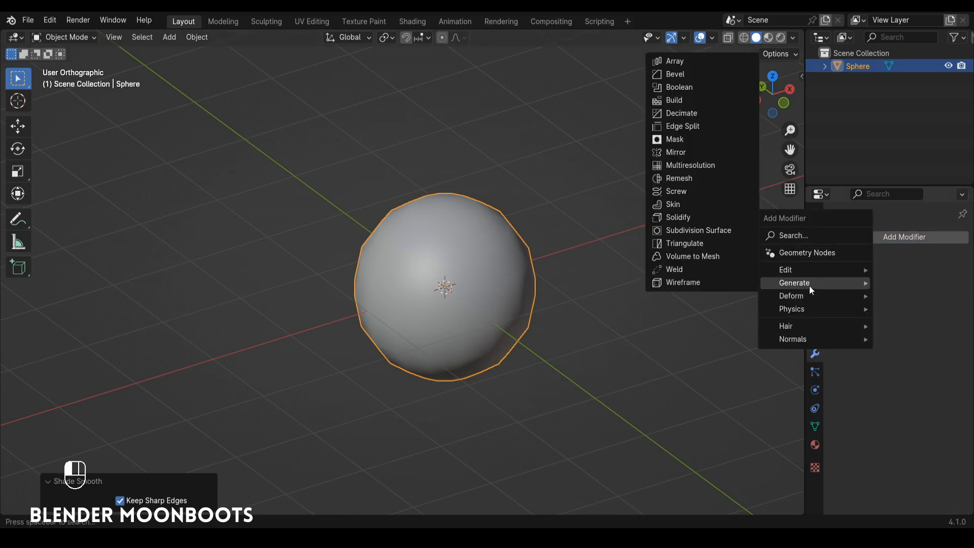
{"action": "left_click", "coordinate": [704, 229]}
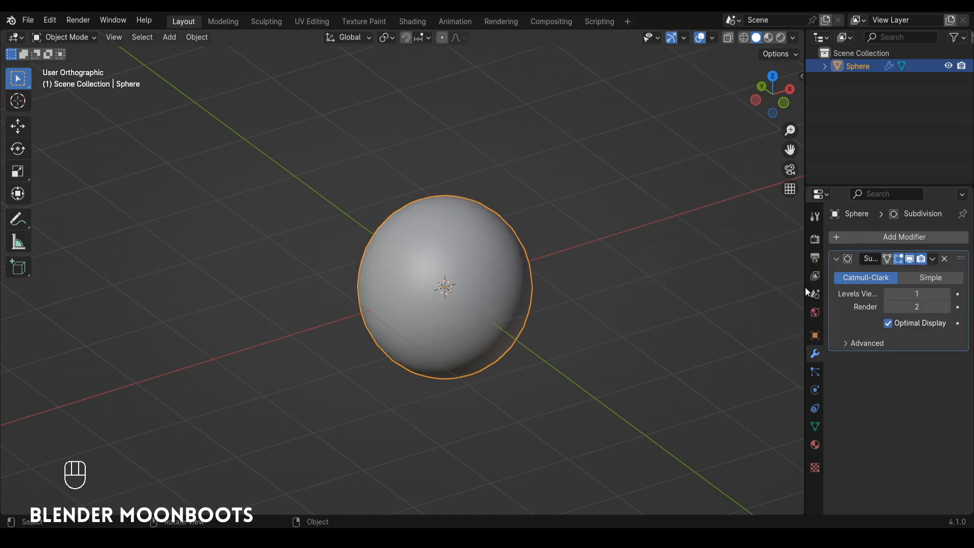
{"action": "left_click", "coordinate": [946, 294]}
Step: Rotate the sphere's whole mesh 90° about the X axis in Edit Mode and return to Object Mode
{"action": "key", "text": "Tab"}
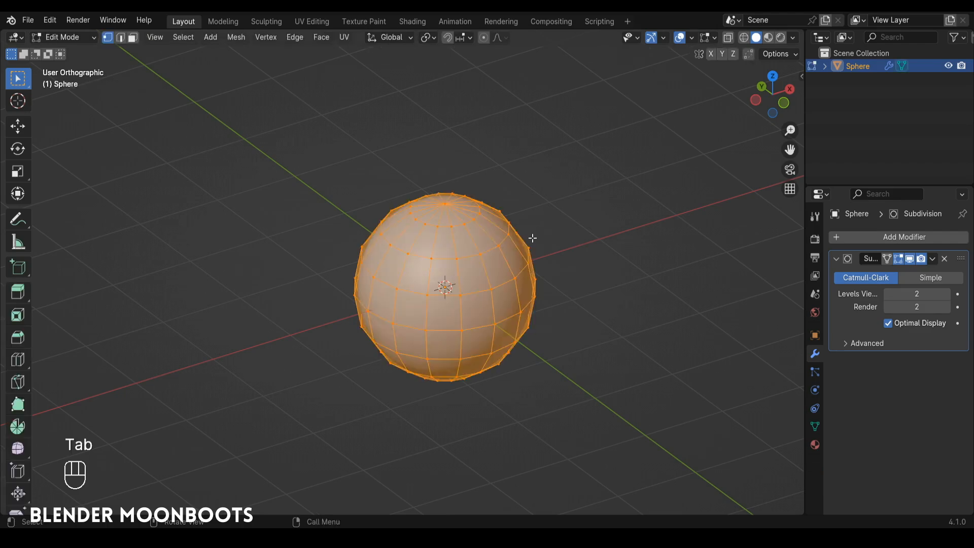
{"action": "type", "text": "rx90"}
{"action": "key", "text": "Return"}
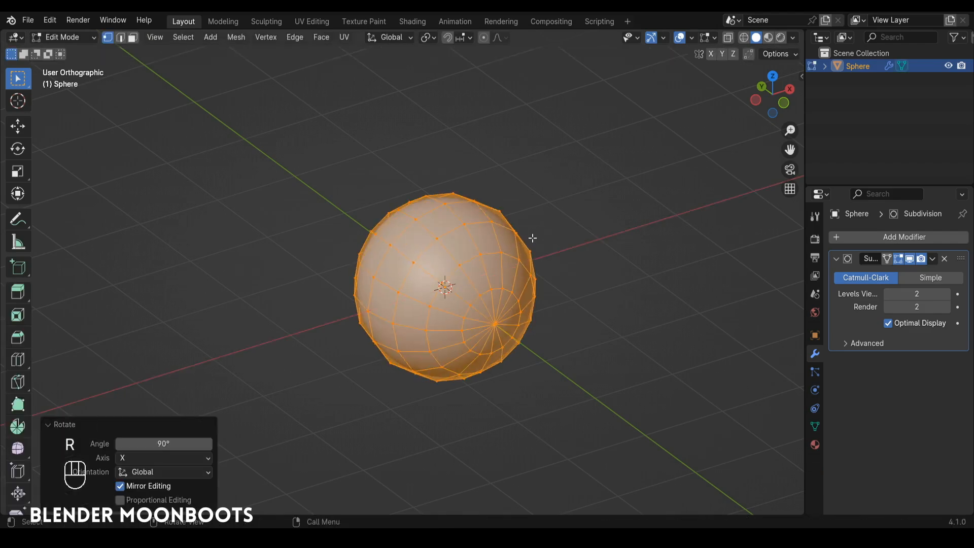
{"action": "left_click_drag", "start_coordinate": [532, 238], "coordinate": [532, 238], "text": "alt"}
{"action": "key", "text": "Tab"}
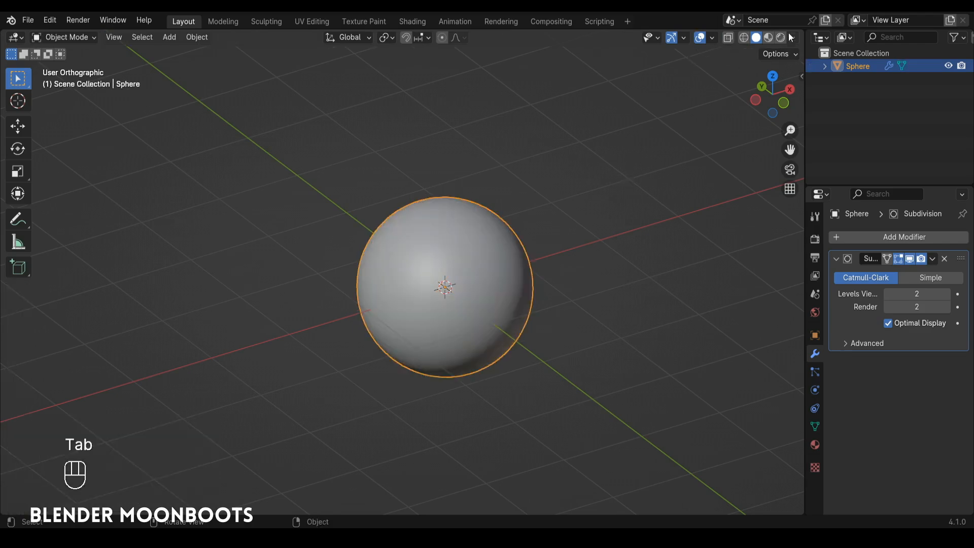
Step: Display the sphere in Material Preview shading, lit by the bright interior HDRI, the fifth environment offered
{"action": "left_click", "coordinate": [766, 37]}
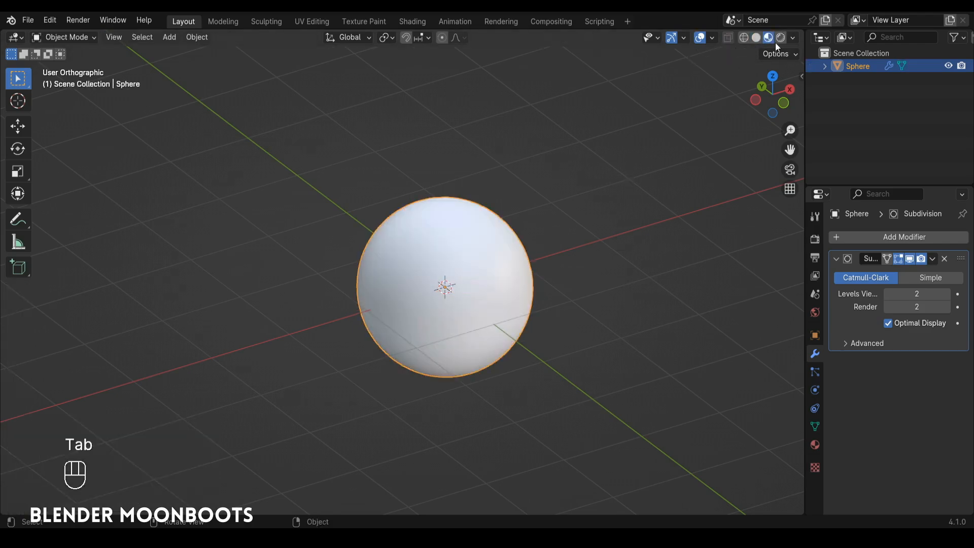
{"action": "mouse_move", "coordinate": [567, 199]}
{"action": "left_mouse_down", "text": "alt+shift"}
{"action": "mouse_move", "coordinate": [593, 199]}
{"action": "mouse_move", "coordinate": [572, 185]}
{"action": "left_mouse_up", "text": "alt+shift"}
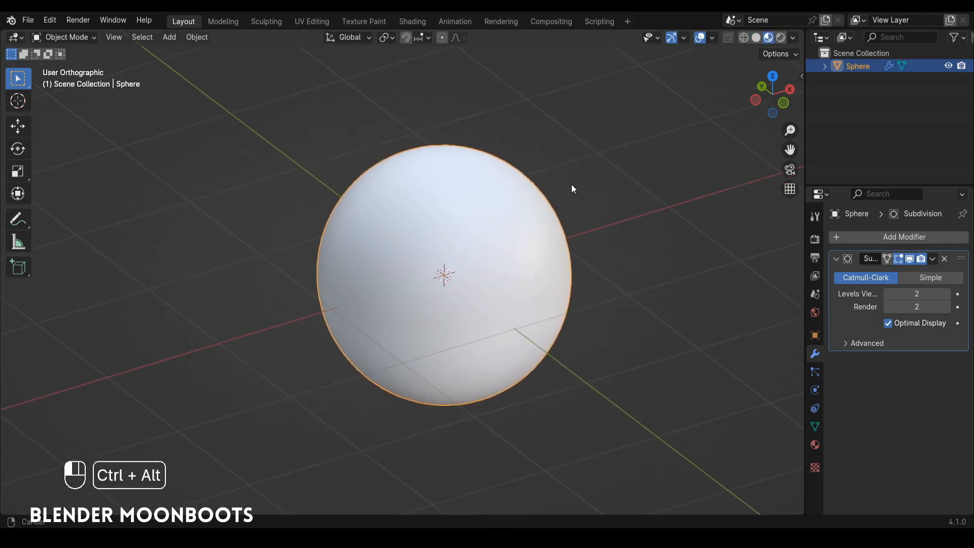
{"action": "left_click", "coordinate": [792, 37]}
{"action": "left_click", "coordinate": [778, 143]}
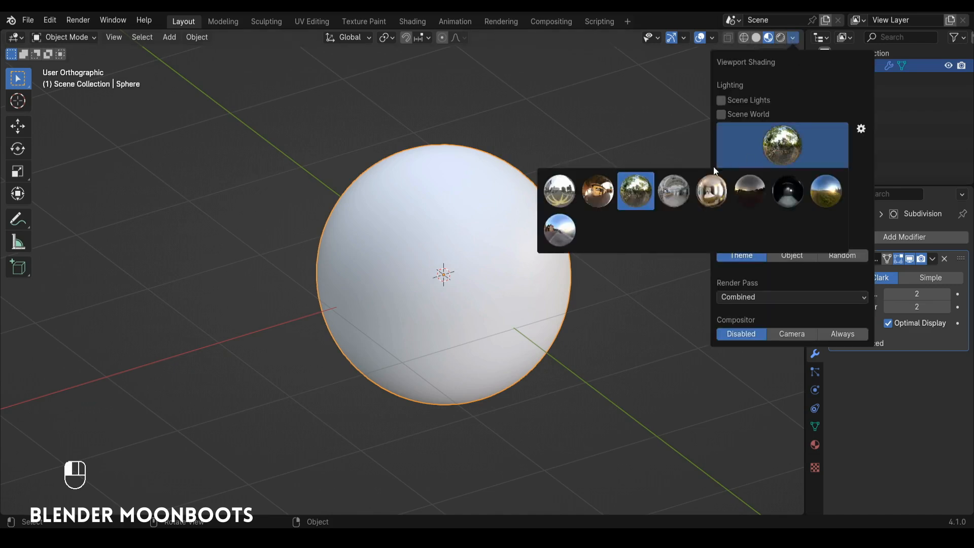
{"action": "left_click", "coordinate": [710, 192]}
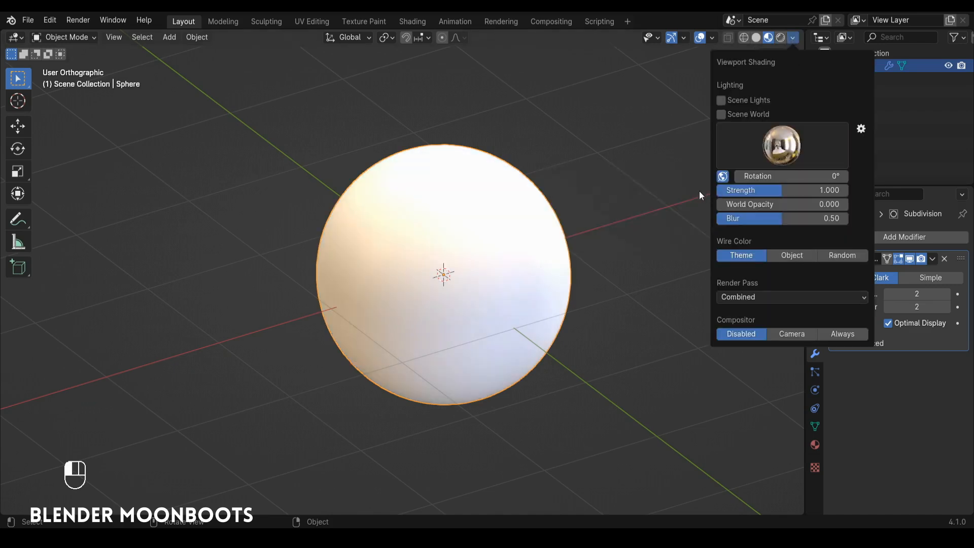
Step: Try the second HDRI environment for the preview lighting and switch back to the bright interior one
{"action": "left_click", "coordinate": [780, 142]}
{"action": "left_click", "coordinate": [597, 191]}
{"action": "left_click", "coordinate": [759, 164]}
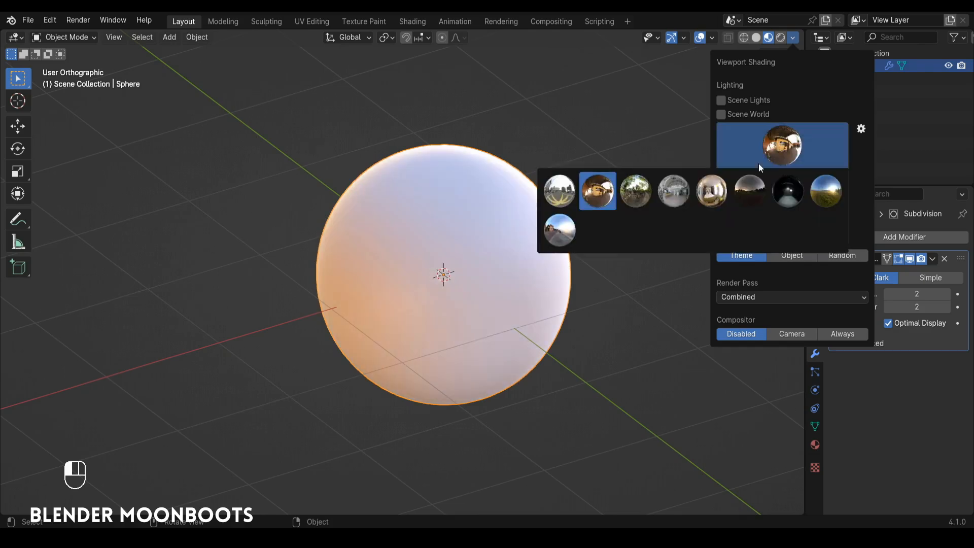
{"action": "left_click", "coordinate": [715, 192]}
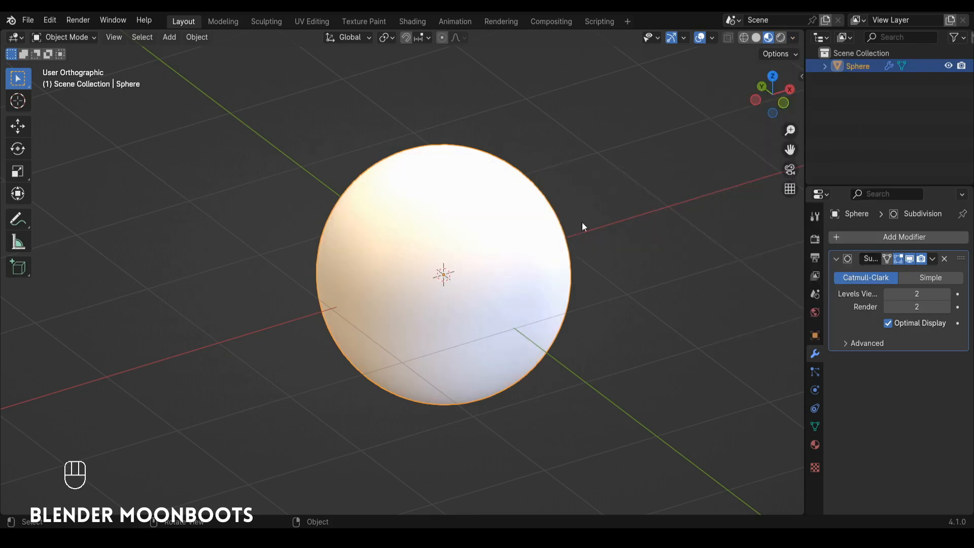
Step: Split the 3D viewport horizontally and turn the lower area into a Shader Editor
{"action": "left_click_drag", "start_coordinate": [801, 31], "coordinate": [695, 357]}
{"action": "left_click", "coordinate": [16, 372]}
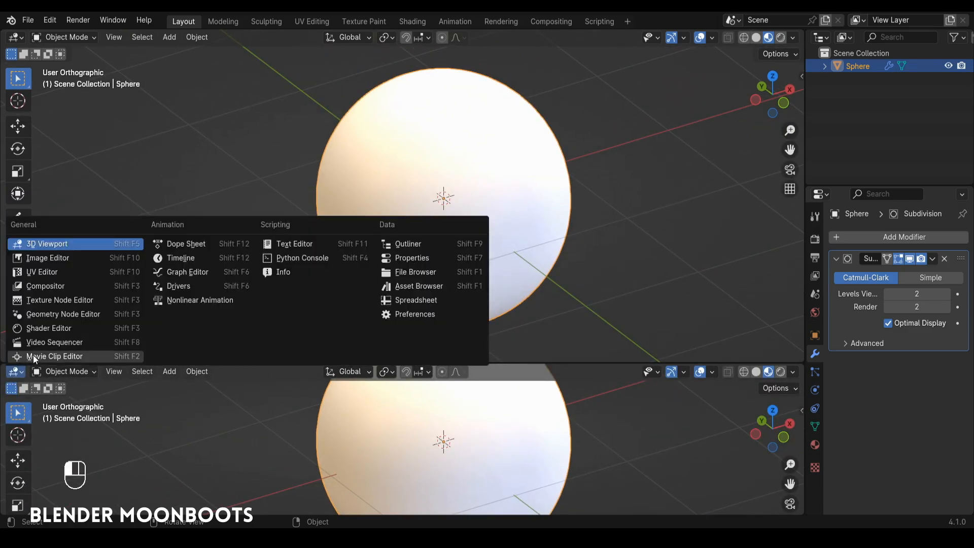
{"action": "left_click", "coordinate": [49, 327]}
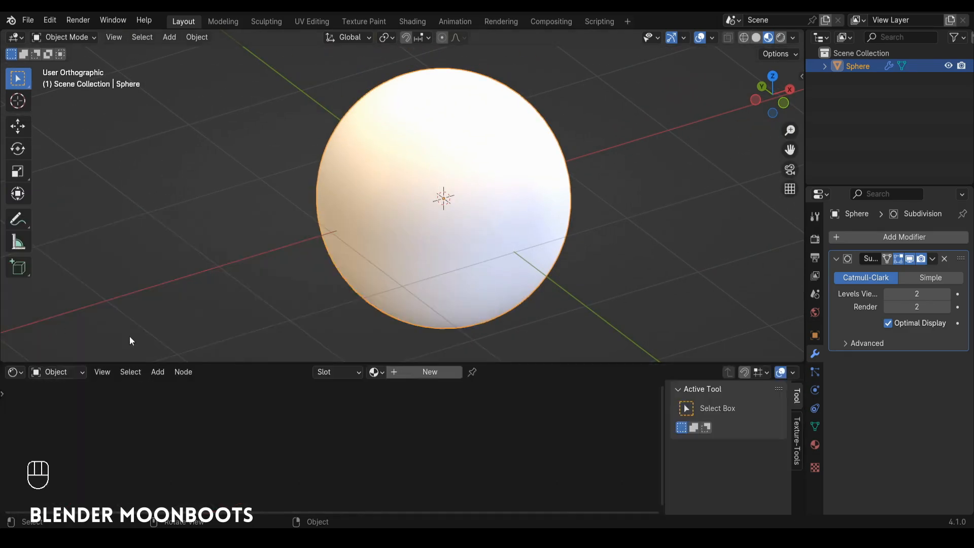
Step: Create a new material for the sphere, enlarge the node area and set the Principled BSDF roughness to 0.1
{"action": "left_click", "coordinate": [432, 371]}
{"action": "left_click_drag", "start_coordinate": [432, 363], "coordinate": [408, 321]}
{"action": "left_click_drag", "start_coordinate": [390, 383], "coordinate": [539, 362], "text": "ctrl+alt"}
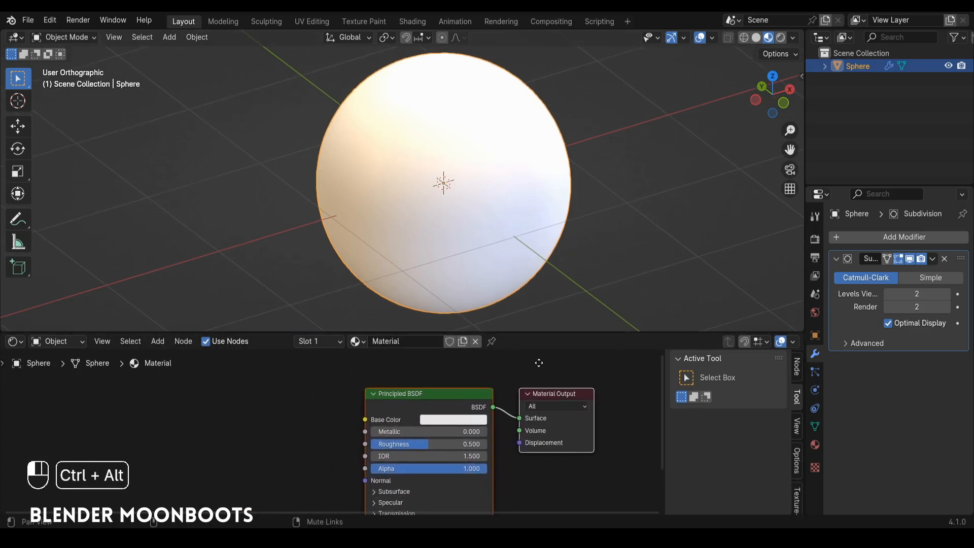
{"action": "left_click_drag", "start_coordinate": [413, 444], "coordinate": [353, 448]}
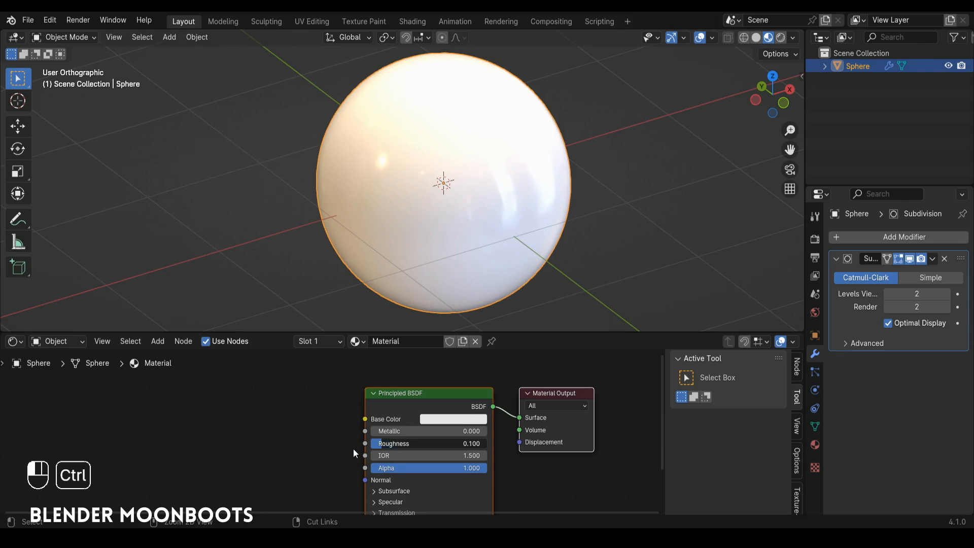
Step: Add a second material slot to the sphere with a new material and set its roughness to 0.1
{"action": "left_click", "coordinate": [815, 445]}
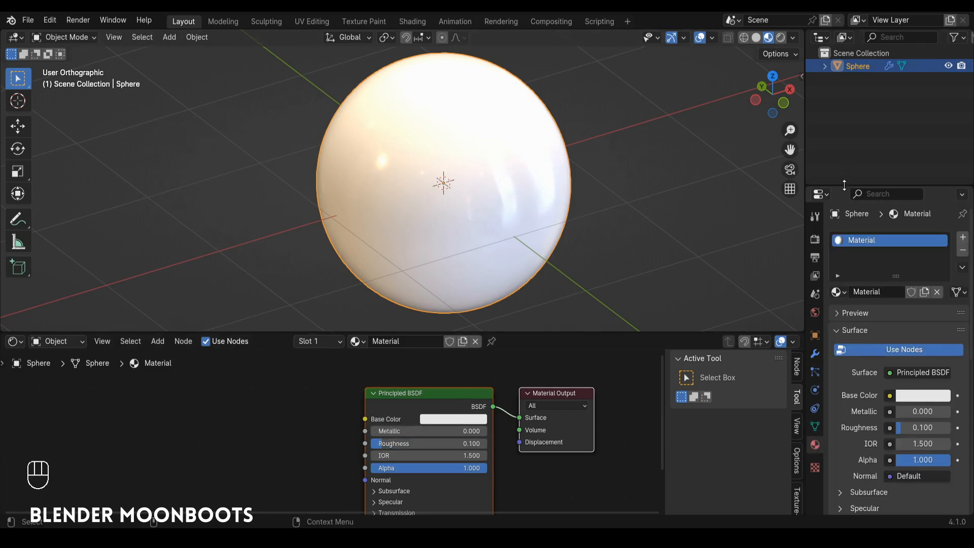
{"action": "left_click_drag", "start_coordinate": [844, 185], "coordinate": [844, 139]}
{"action": "left_click", "coordinate": [963, 191]}
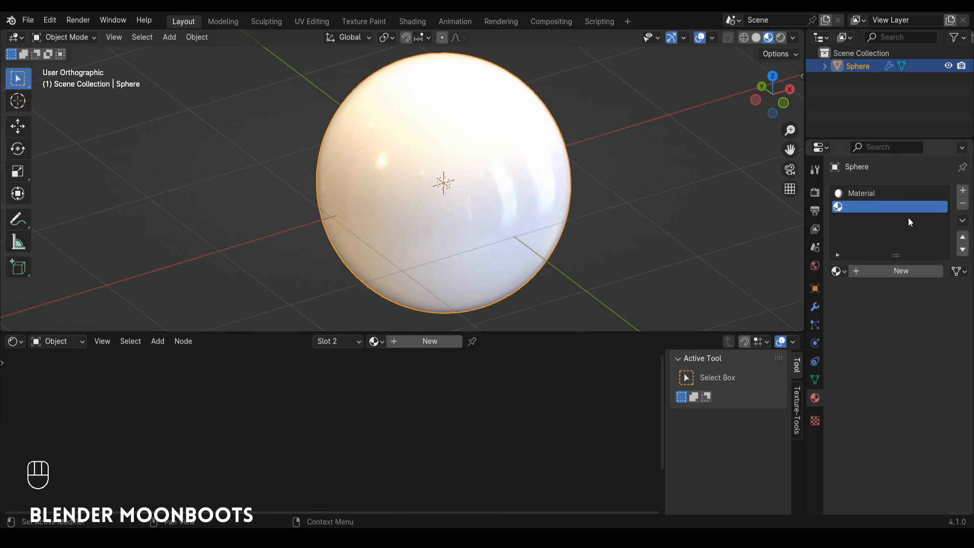
{"action": "left_click", "coordinate": [891, 271]}
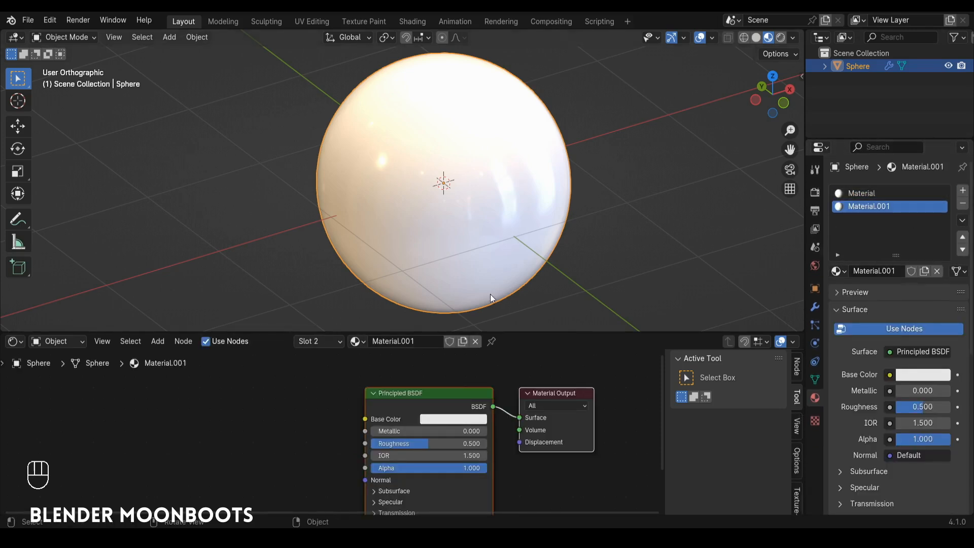
{"action": "left_click_drag", "start_coordinate": [423, 442], "coordinate": [390, 444]}
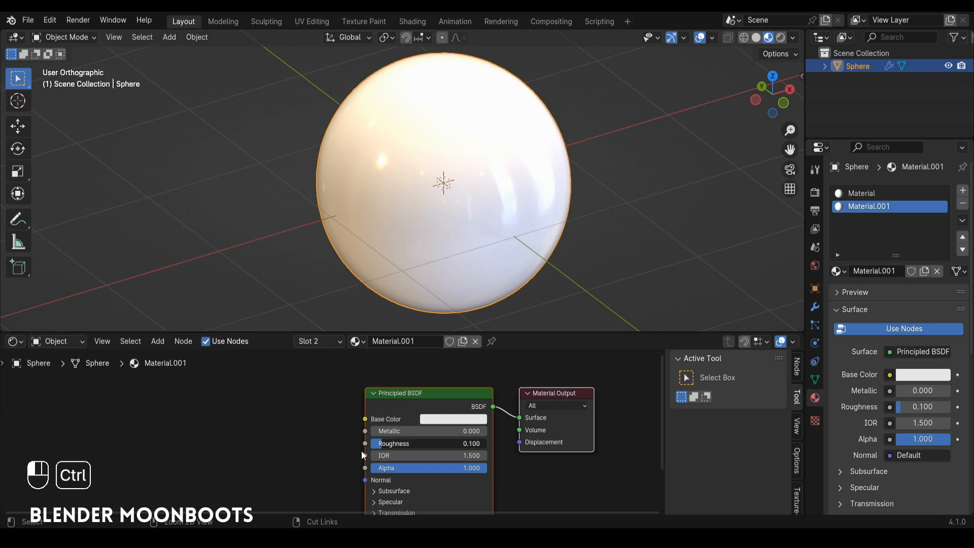
Step: Assign the second material, with an orange-red base color (hue 0.009, saturation 1), to the iris face ring around the sphere's front pole
{"action": "key", "text": "Tab"}
{"action": "key", "text": "3"}
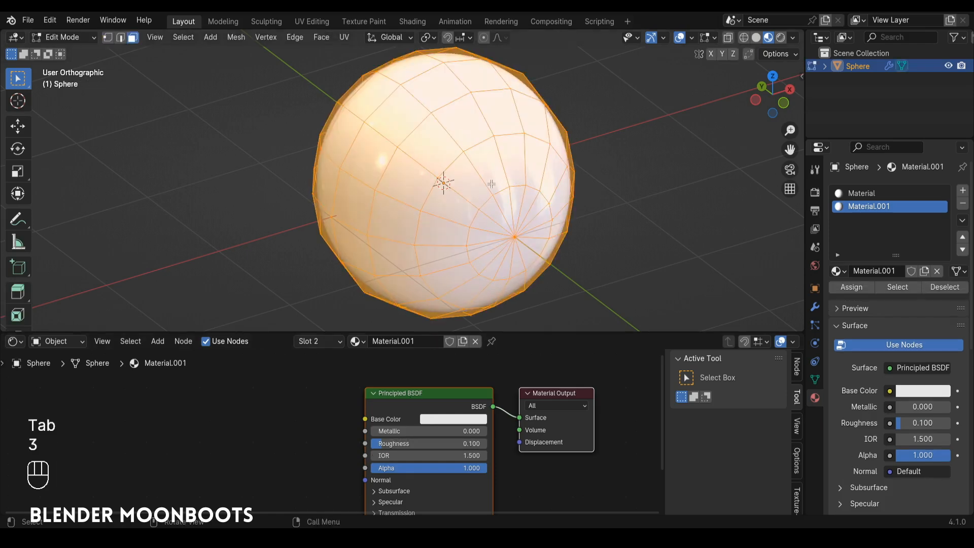
{"action": "left_click", "coordinate": [507, 167], "text": "alt"}
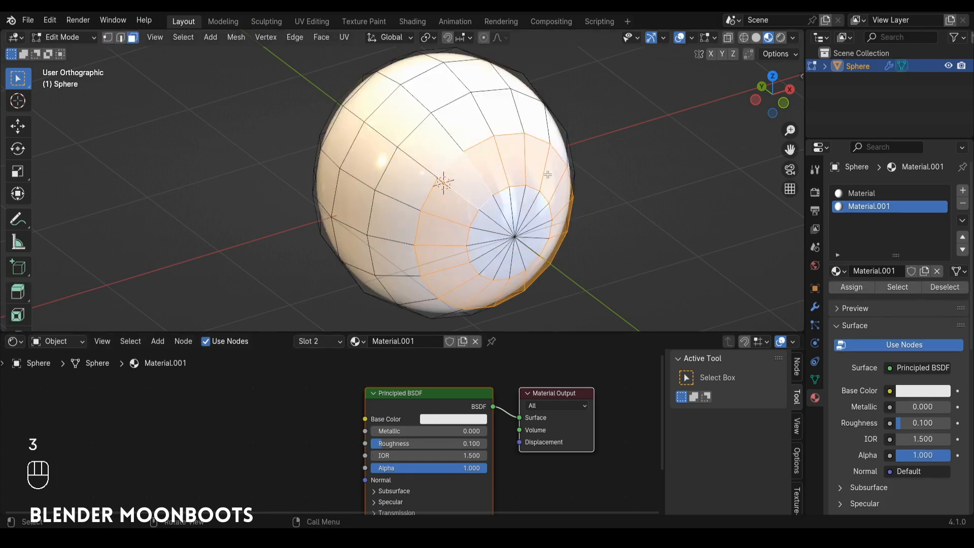
{"action": "left_click", "coordinate": [446, 422]}
{"action": "left_click_drag", "start_coordinate": [469, 333], "coordinate": [457, 346]}
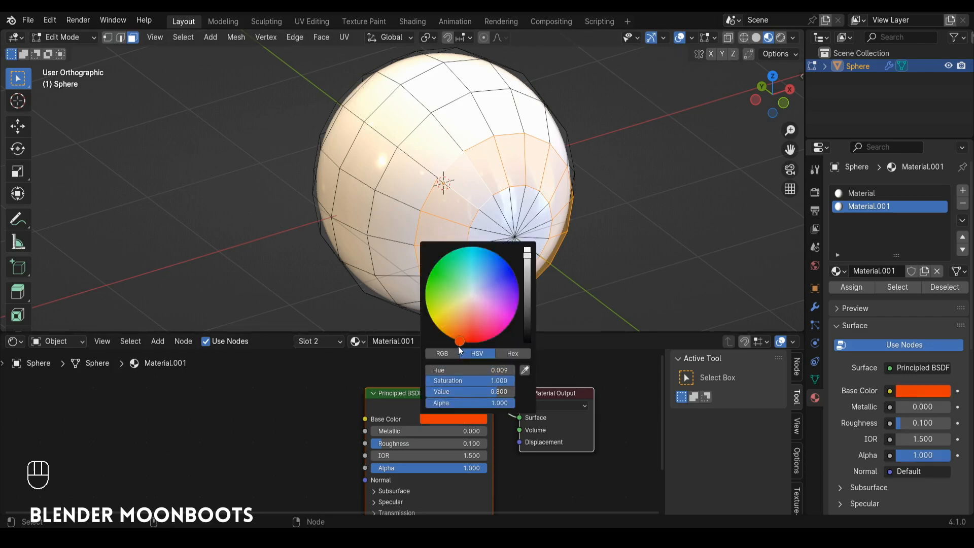
{"action": "left_click", "coordinate": [851, 287]}
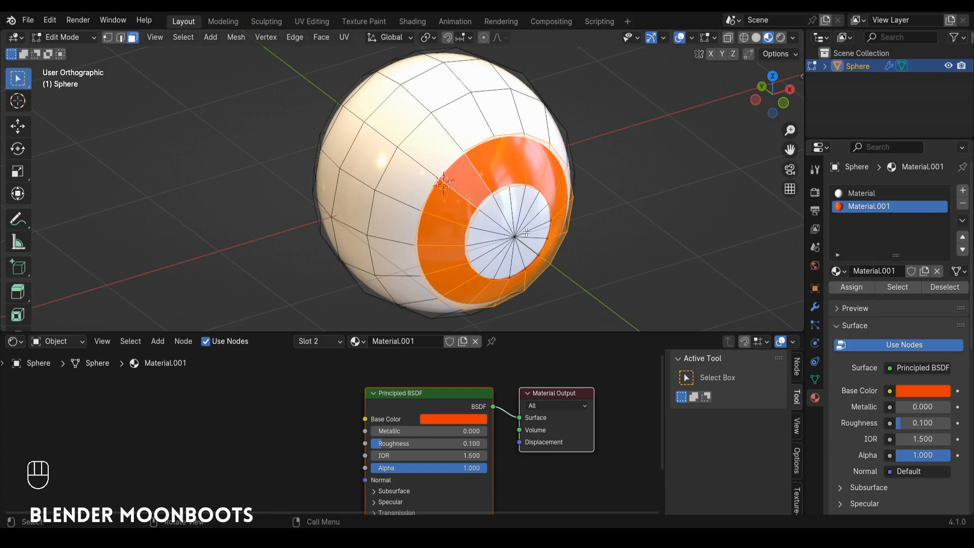
{"action": "key", "text": "alt+a"}
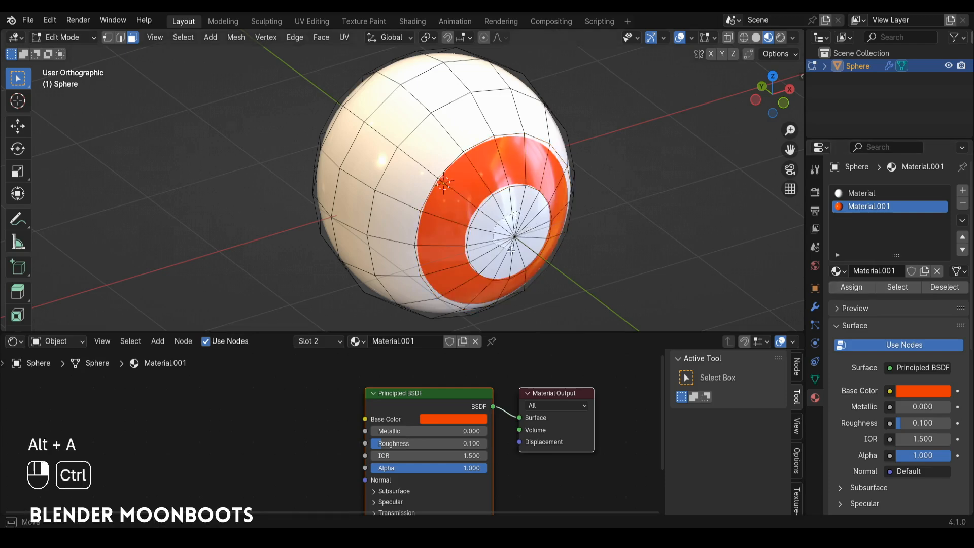
Step: Select the pupil faces and add a third material with a black base color and roughness 0.1 to the sphere
{"action": "right_click_drag", "start_coordinate": [511, 250], "coordinate": [534, 223], "text": "ctrl"}
{"action": "left_click", "coordinate": [962, 190]}
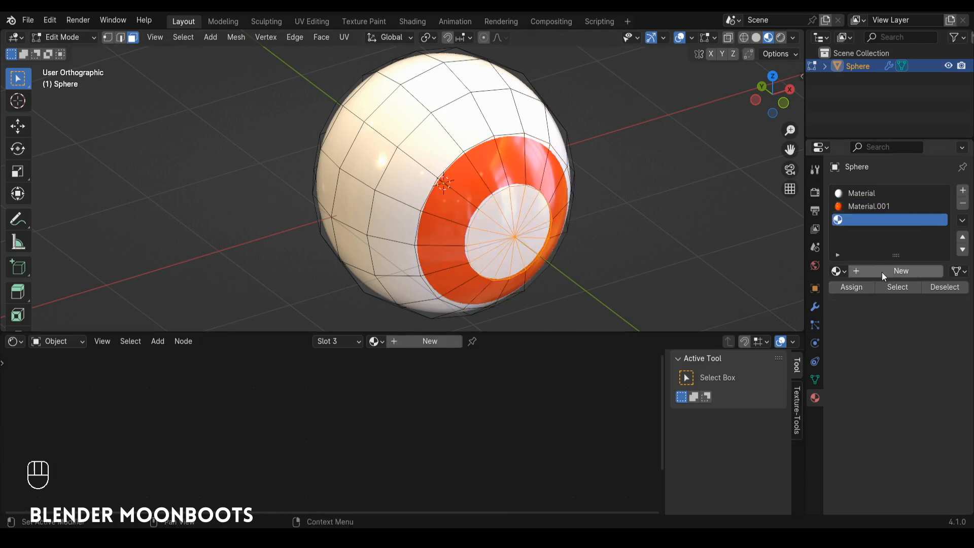
{"action": "left_click", "coordinate": [891, 270]}
{"action": "left_click", "coordinate": [431, 418]}
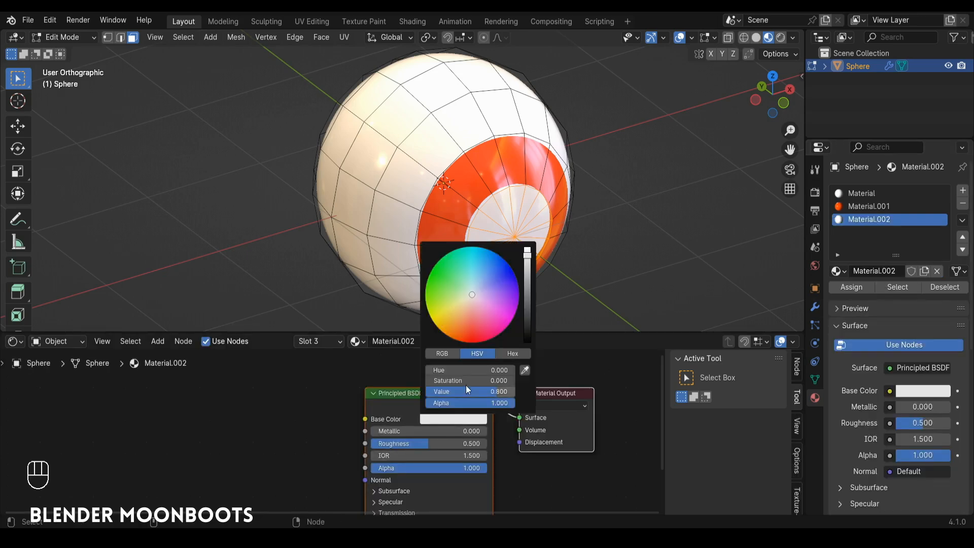
{"action": "left_click_drag", "start_coordinate": [527, 279], "coordinate": [528, 343]}
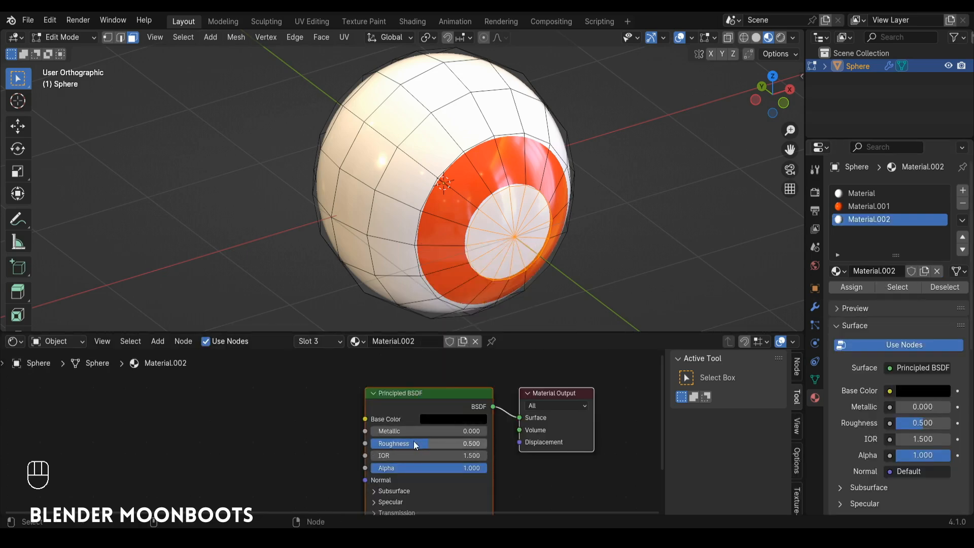
{"action": "left_click_drag", "start_coordinate": [415, 444], "coordinate": [382, 444], "text": "ctrl"}
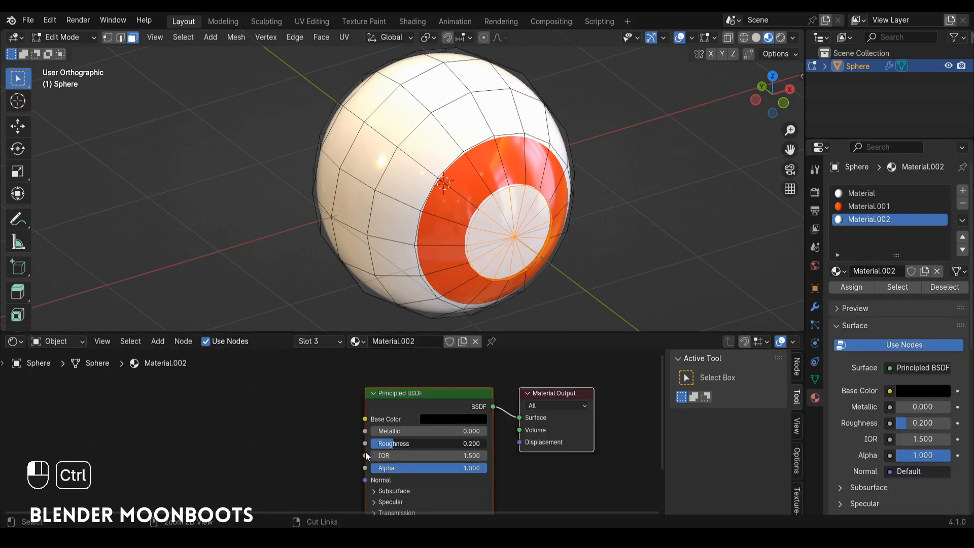
Step: Assign the black material to the selected pupil faces and return to Object Mode
{"action": "left_click", "coordinate": [853, 287]}
{"action": "key", "text": "Tab"}
{"action": "scroll", "coordinate": [573, 239], "scroll_direction": "down", "scroll_amount": 3}
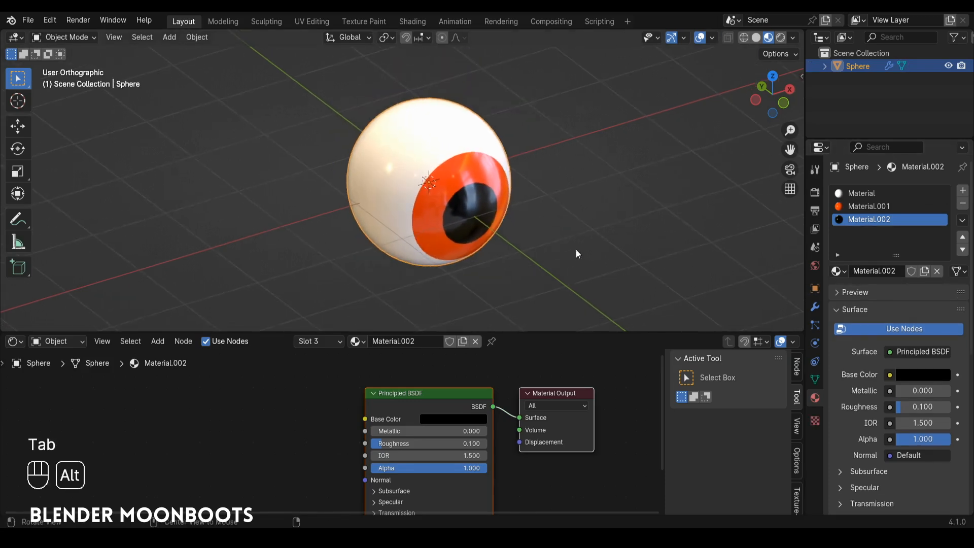
{"action": "middle_click_drag", "start_coordinate": [576, 253], "coordinate": [507, 205], "text": "alt"}
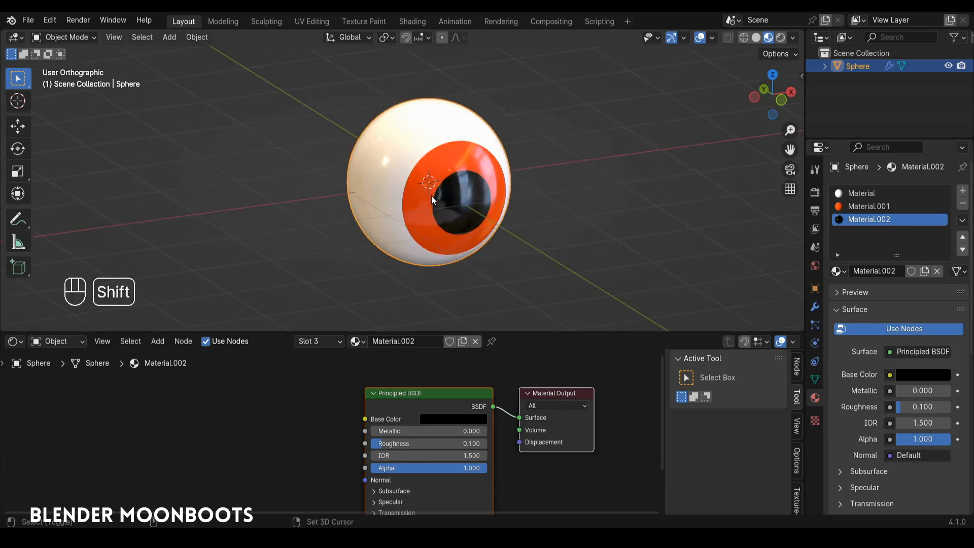
Step: Move the eyeball about 1.257 m in the negative X direction, off the world origin
{"action": "key", "text": "shift+space"}
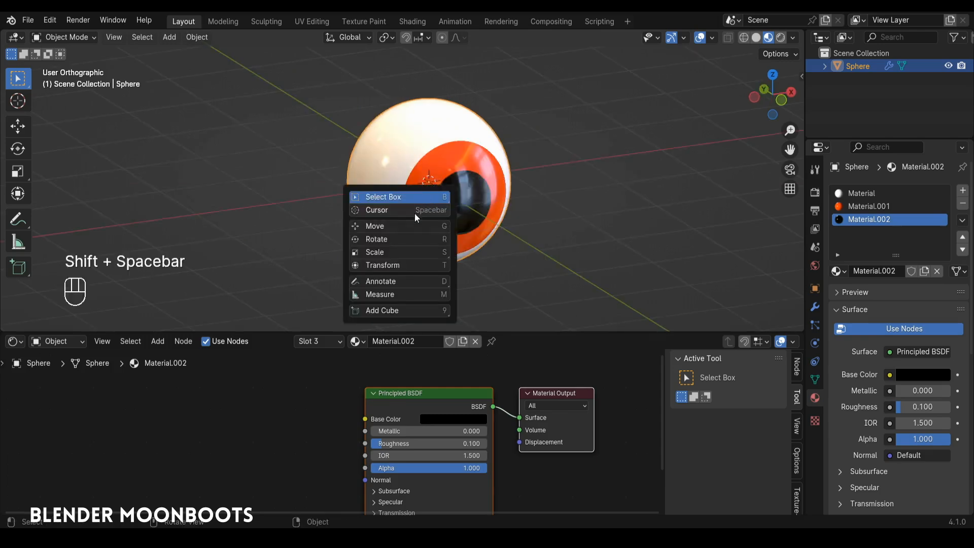
{"action": "left_click", "coordinate": [392, 230]}
{"action": "left_click_drag", "start_coordinate": [461, 182], "coordinate": [429, 191]}
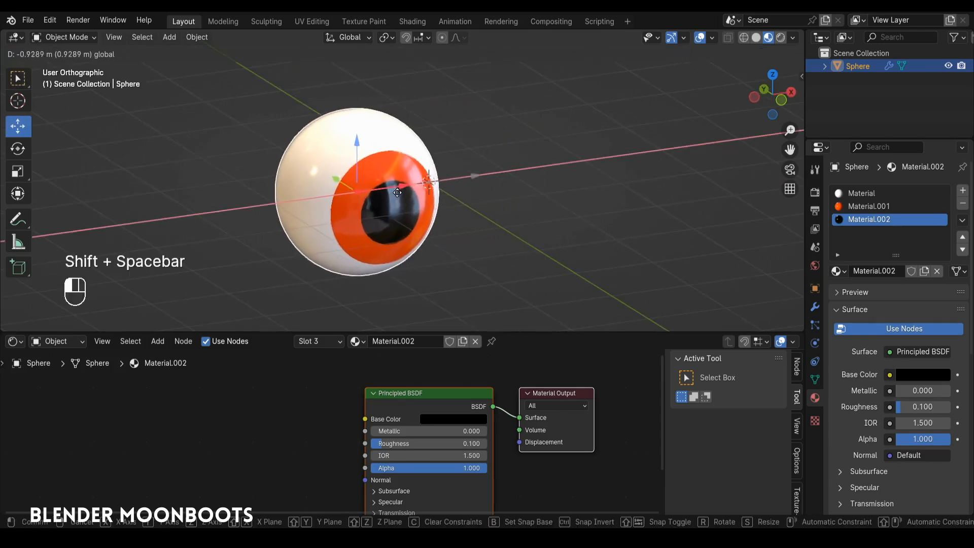
{"action": "key", "text": "KP_1"}
{"action": "scroll", "coordinate": [406, 189], "scroll_direction": "up", "scroll_amount": 3}
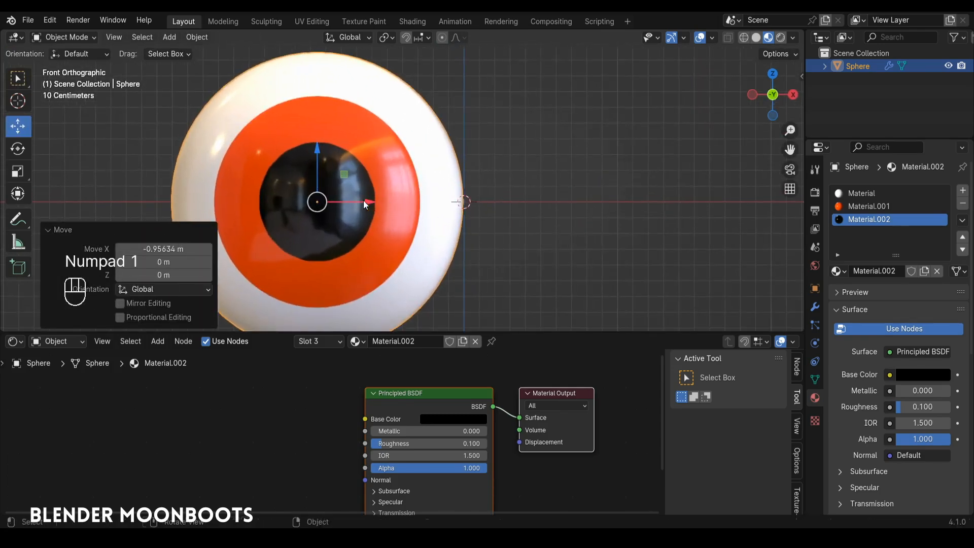
{"action": "left_click_drag", "start_coordinate": [363, 200], "coordinate": [315, 210]}
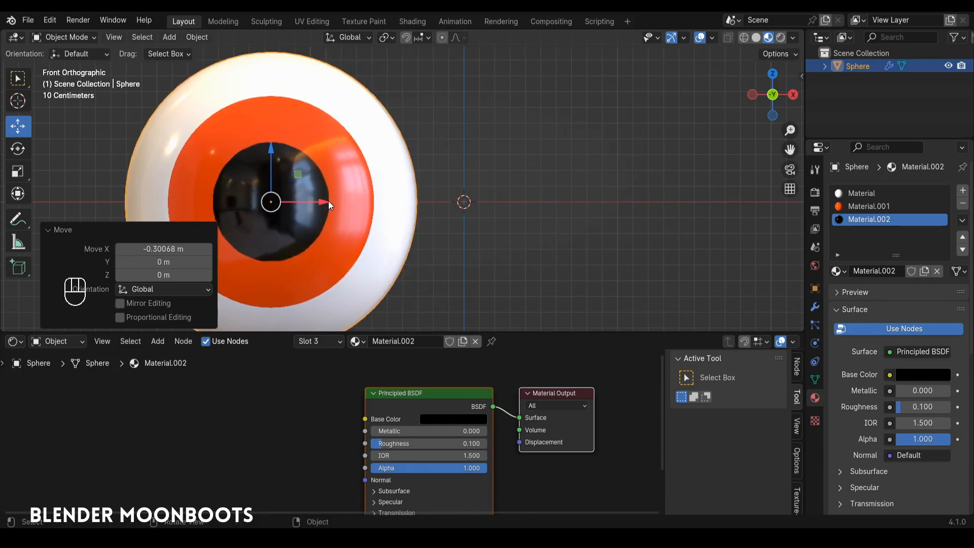
Step: Make a linked duplicate of the eyeball about 2.51 m away along the positive X axis
{"action": "key", "text": "alt+d"}
{"action": "key", "text": "x"}
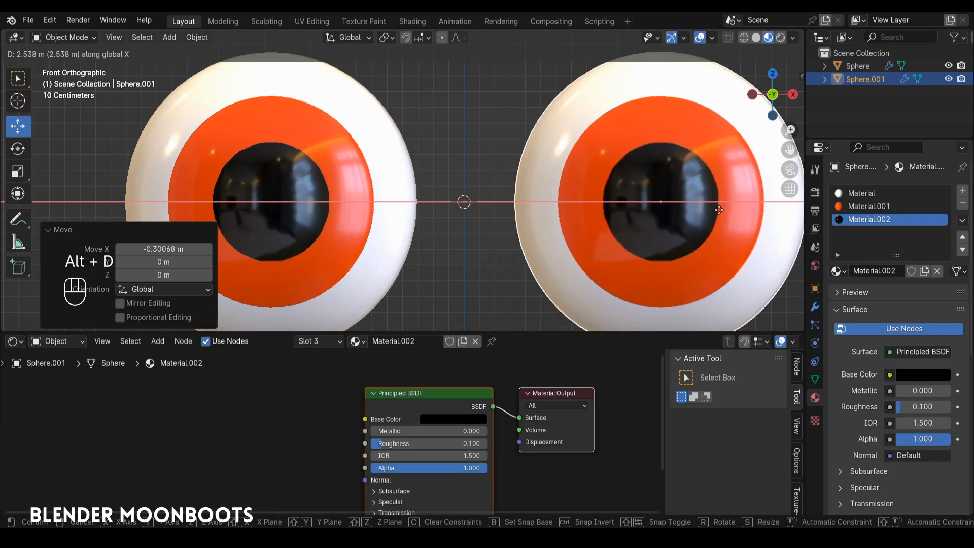
{"action": "left_click", "coordinate": [717, 210]}
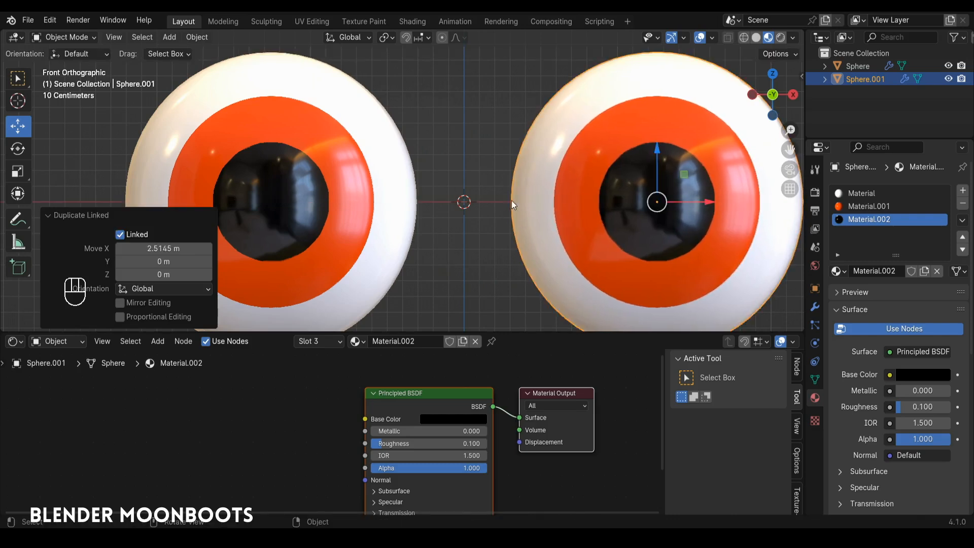
{"action": "middle_click_drag", "start_coordinate": [511, 200], "coordinate": [512, 225]}
{"action": "scroll", "coordinate": [510, 244], "scroll_direction": "down", "scroll_amount": 3}
Step: Set the X location of the duplicated eyeball to 1.257 m and of the original eyeball to -1.257 m
{"action": "key", "text": "n"}
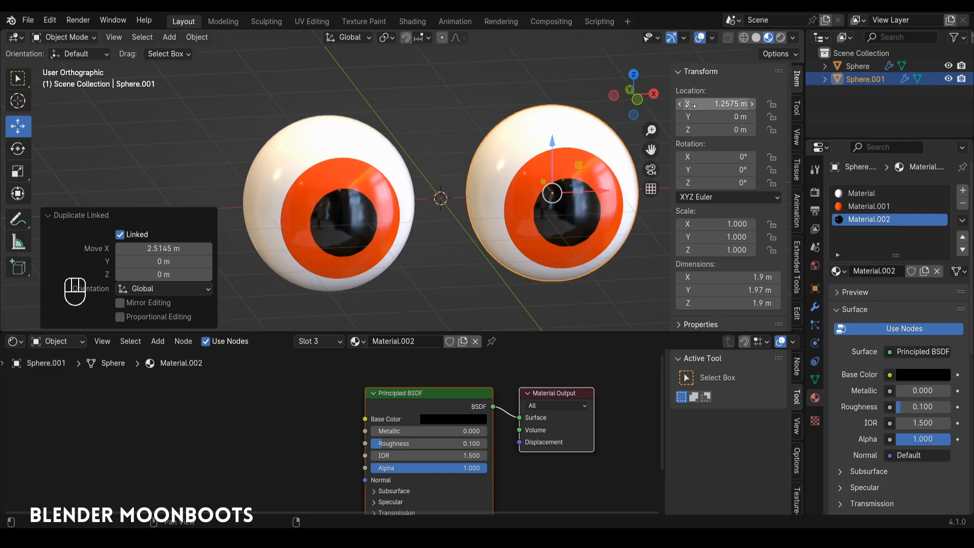
{"action": "left_click", "coordinate": [723, 103]}
{"action": "type", "text": "1"}
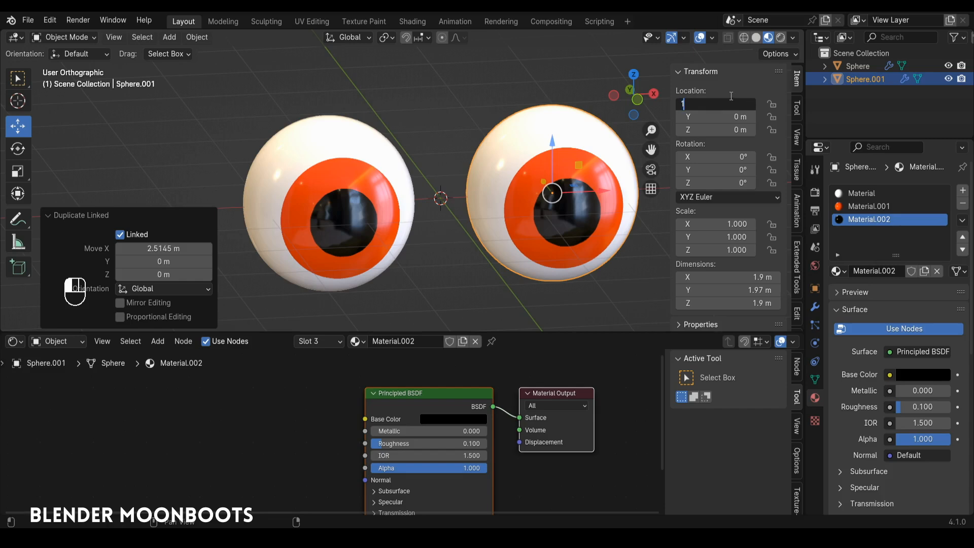
{"action": "type", "text": ".257"}
{"action": "key", "text": "Return"}
{"action": "left_click", "coordinate": [857, 66]}
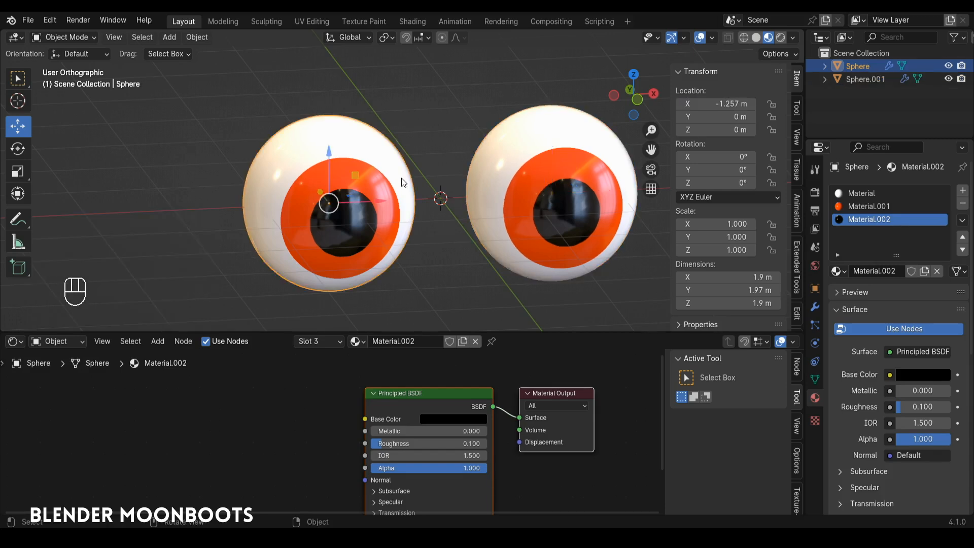
{"action": "left_click", "coordinate": [717, 107]}
{"action": "type", "text": "-"}
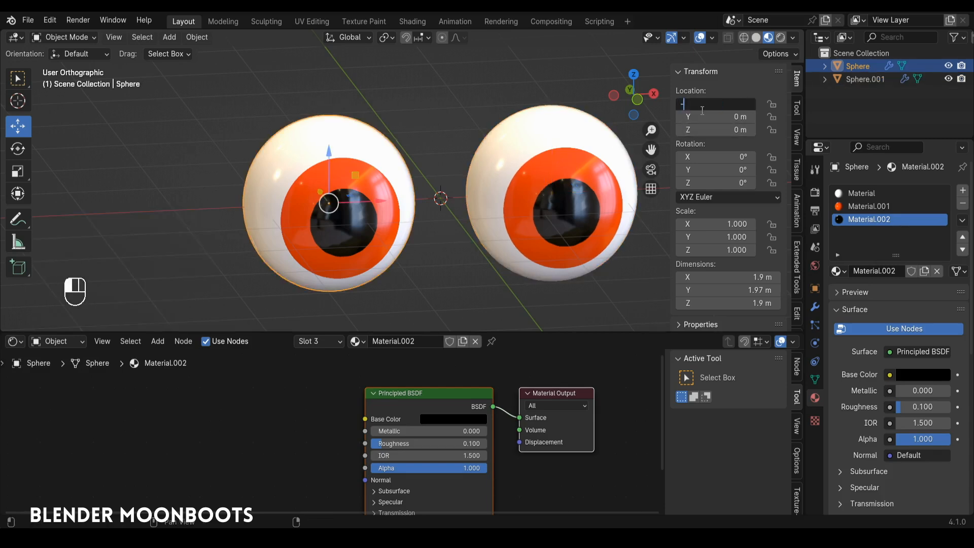
{"action": "key", "text": "Return"}
Step: Add an armature with a single bone at the world origin between the two eyes
{"action": "mouse_move", "coordinate": [448, 193]}
{"action": "left_mouse_down", "text": "alt"}
{"action": "mouse_move", "coordinate": [433, 177]}
{"action": "mouse_move", "coordinate": [440, 188]}
{"action": "left_mouse_up", "text": "alt"}
{"action": "key", "text": "KP_1"}
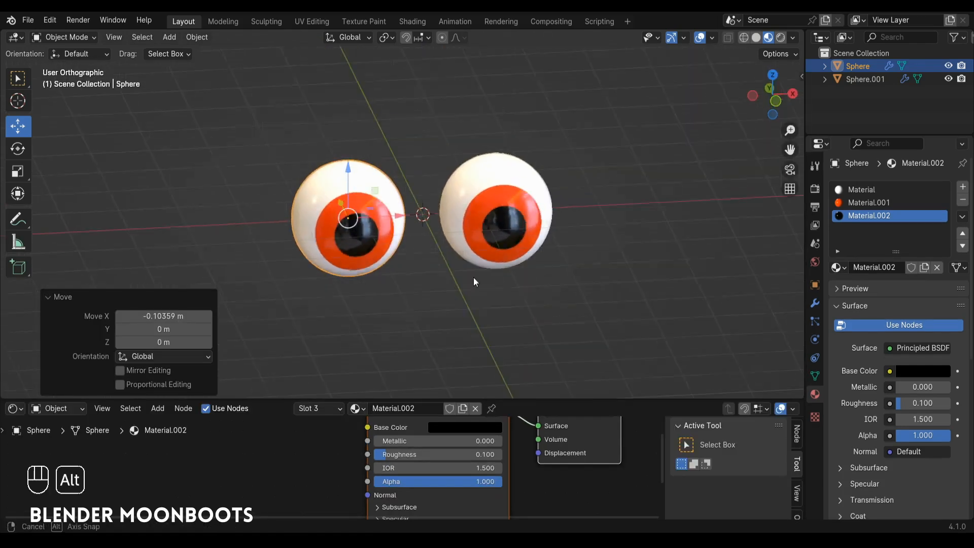
{"action": "left_click_drag", "start_coordinate": [476, 275], "coordinate": [490, 229], "text": "alt"}
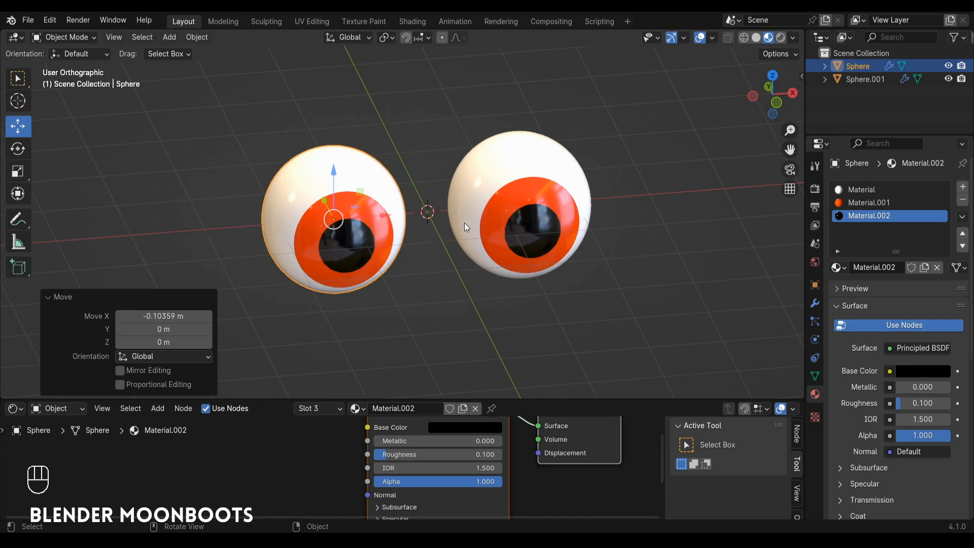
{"action": "key", "text": "shift+a"}
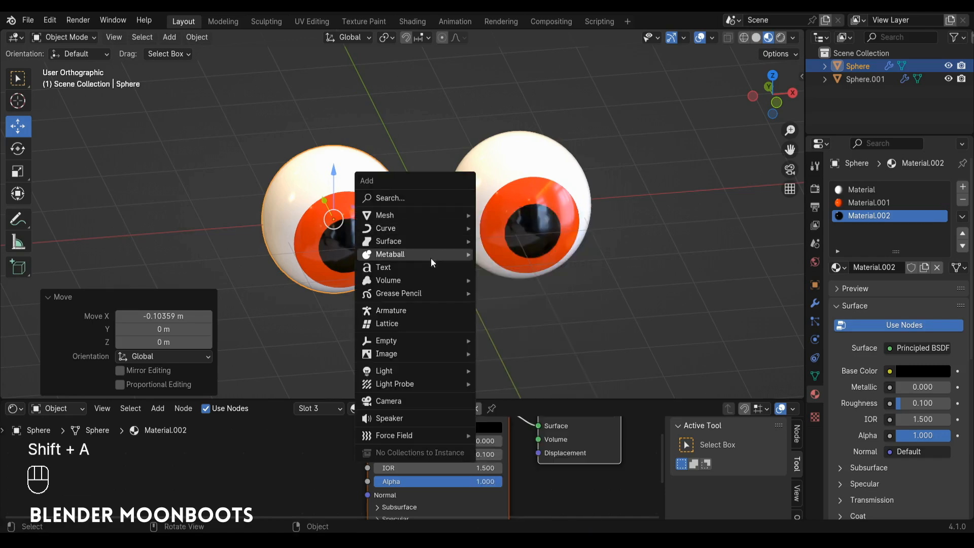
{"action": "left_click", "coordinate": [405, 309]}
{"action": "left_click_drag", "start_coordinate": [449, 211], "coordinate": [437, 176], "text": "alt"}
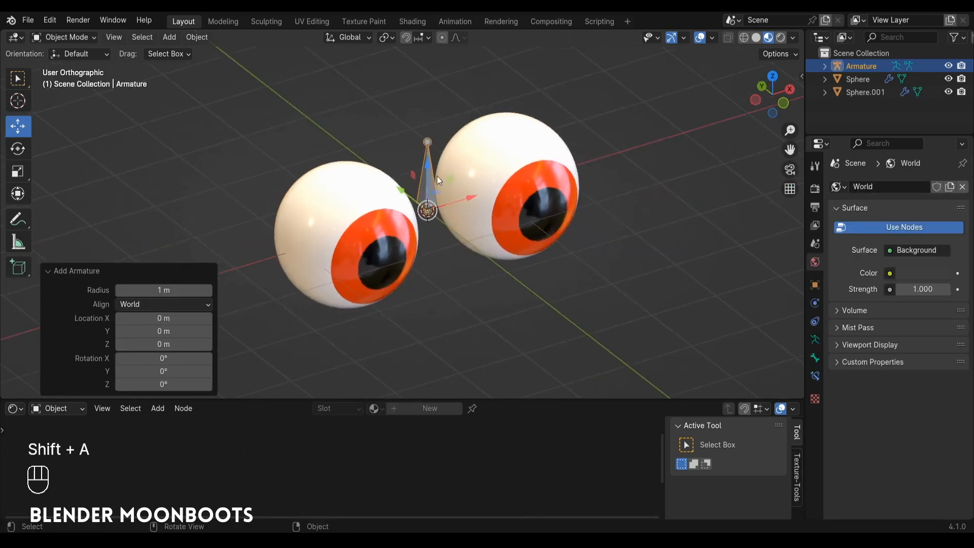
Step: In Edit Mode, lower the bone between the eyes and move it about 1.17 m along Y, behind them
{"action": "key", "text": "Tab"}
{"action": "left_click_drag", "start_coordinate": [427, 209], "coordinate": [415, 212], "text": "alt"}
{"action": "key", "text": "shift+space"}
{"action": "left_click", "coordinate": [412, 218]}
{"action": "left_click_drag", "start_coordinate": [431, 166], "coordinate": [433, 233]}
{"action": "left_click", "coordinate": [437, 231]}
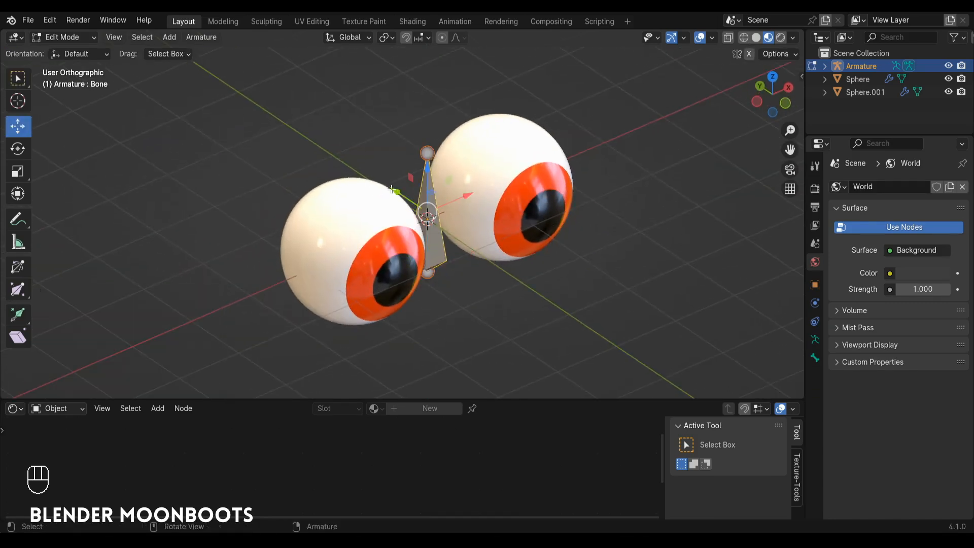
{"action": "left_click_drag", "start_coordinate": [393, 190], "coordinate": [338, 154]}
{"action": "left_click_drag", "start_coordinate": [378, 171], "coordinate": [363, 174], "text": "alt"}
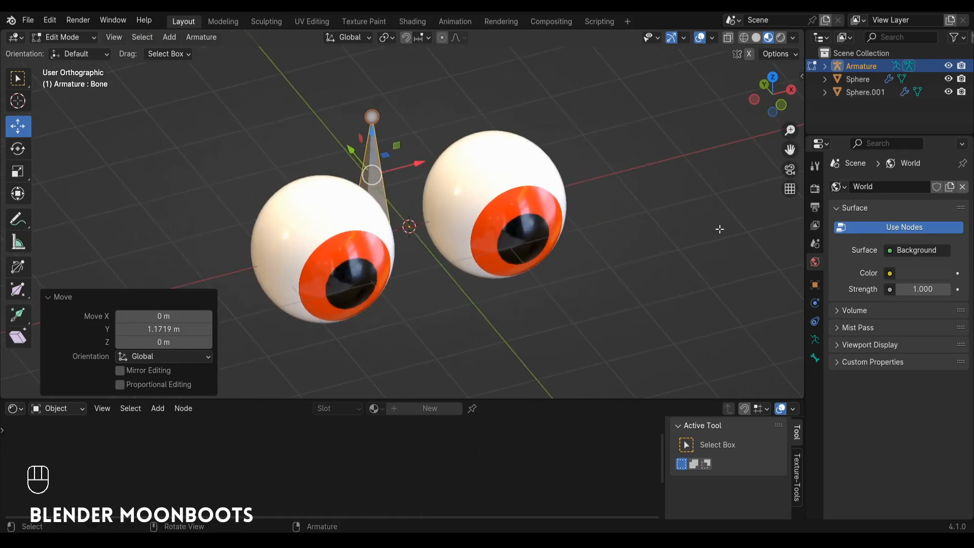
Step: Set the armature's viewport display to In Front so its bones draw over the eyeballs
{"action": "left_click", "coordinate": [813, 285]}
{"action": "left_click", "coordinate": [836, 206]}
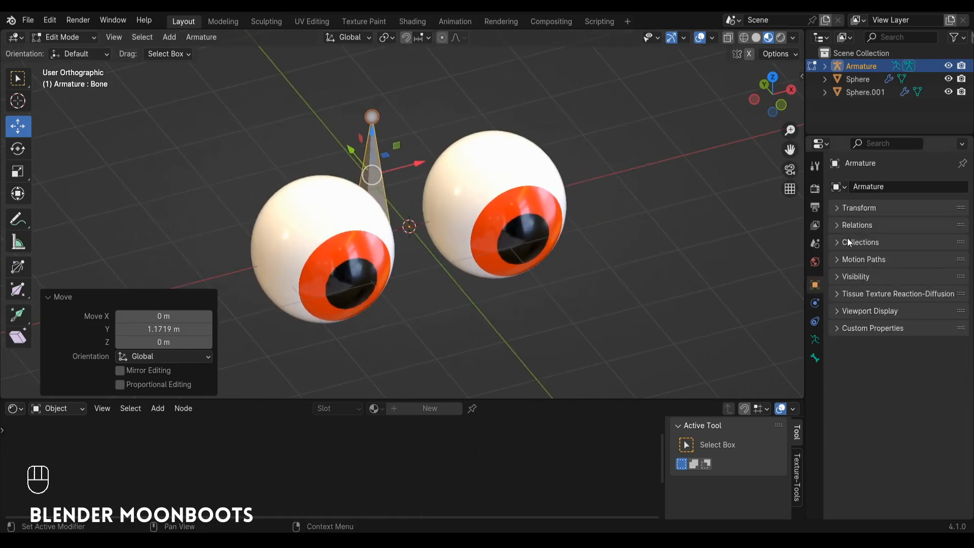
{"action": "left_click", "coordinate": [834, 311]}
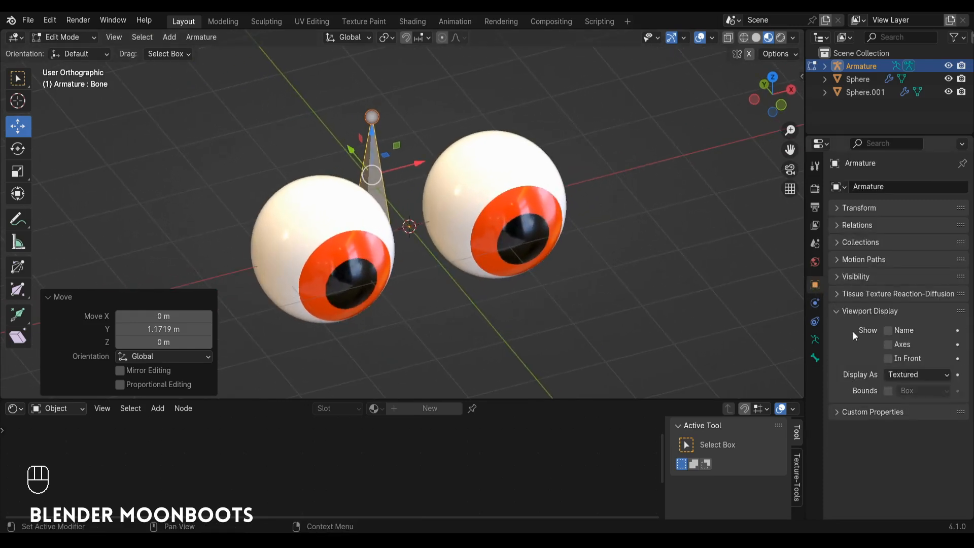
{"action": "left_click", "coordinate": [888, 359]}
Step: Rename the bone behind the eyes as tête
{"action": "mouse_move", "coordinate": [416, 182]}
{"action": "left_mouse_down", "text": "alt"}
{"action": "mouse_move", "coordinate": [430, 179]}
{"action": "mouse_move", "coordinate": [375, 174]}
{"action": "left_mouse_up", "text": "alt"}
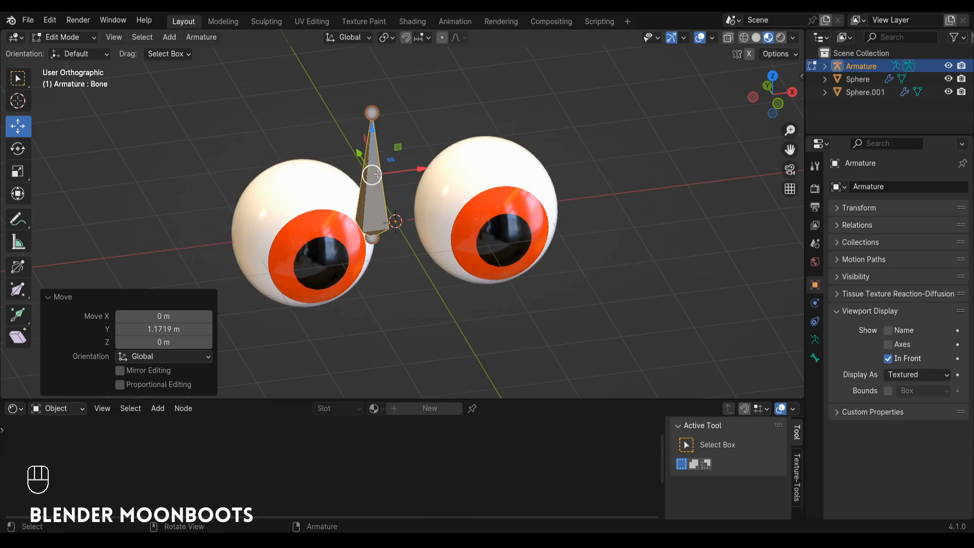
{"action": "key", "text": "F2"}
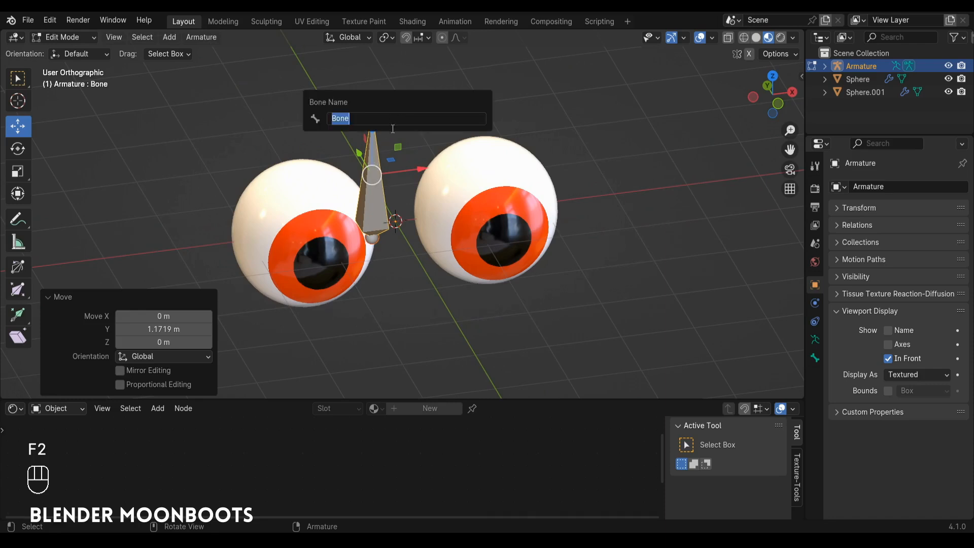
{"action": "type", "text": "tête"}
{"action": "key", "text": "Return"}
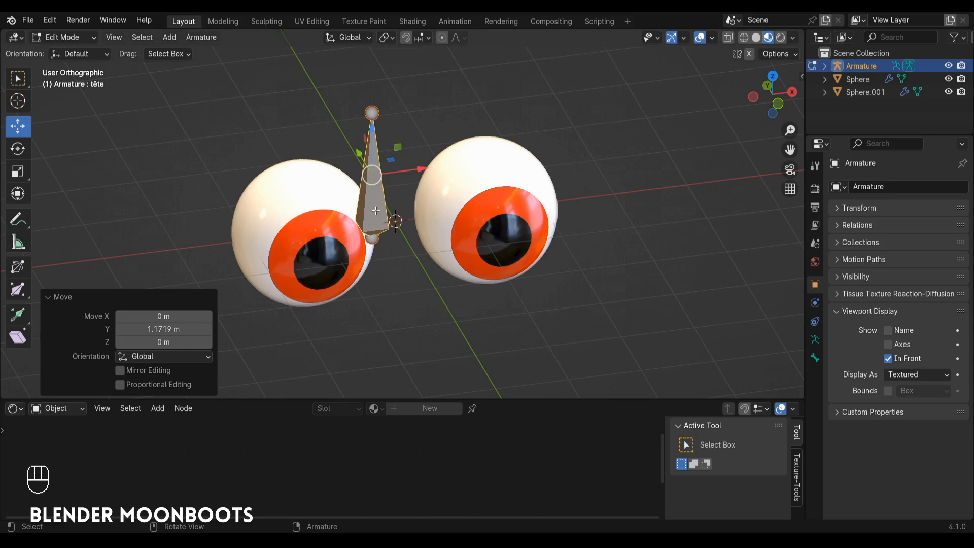
Step: Return to Object Mode and snap the 3D cursor to the center of the original eyeball, Sphere
{"action": "left_click_drag", "start_coordinate": [375, 210], "coordinate": [383, 214], "text": "alt"}
{"action": "key", "text": "Tab"}
{"action": "left_click", "coordinate": [364, 250]}
{"action": "left_click_drag", "start_coordinate": [364, 249], "coordinate": [367, 270], "text": "alt"}
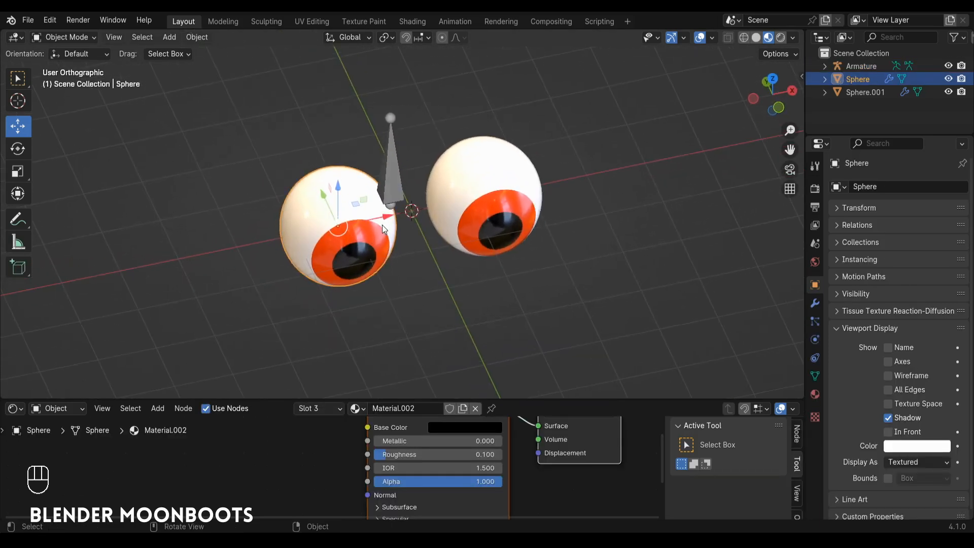
{"action": "key", "text": "shift+s"}
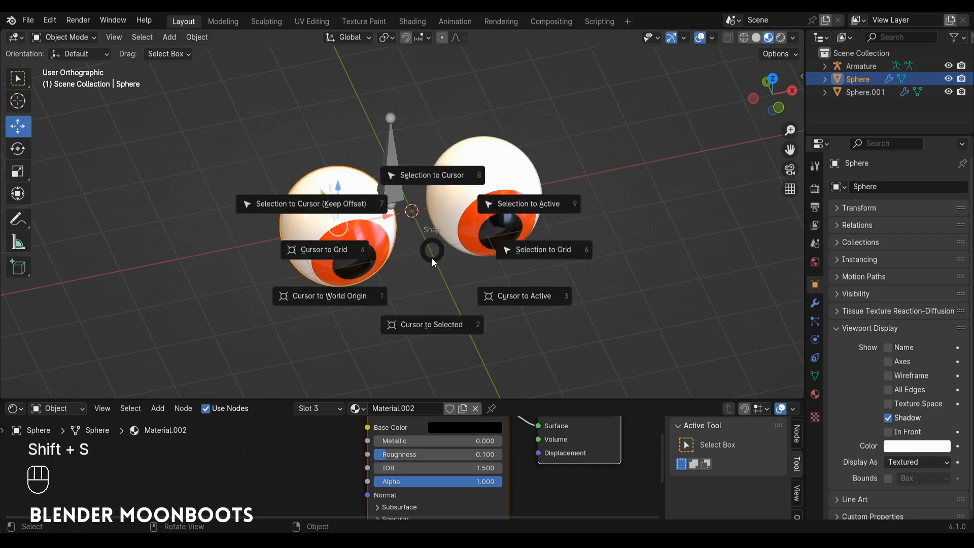
{"action": "left_click", "coordinate": [428, 329]}
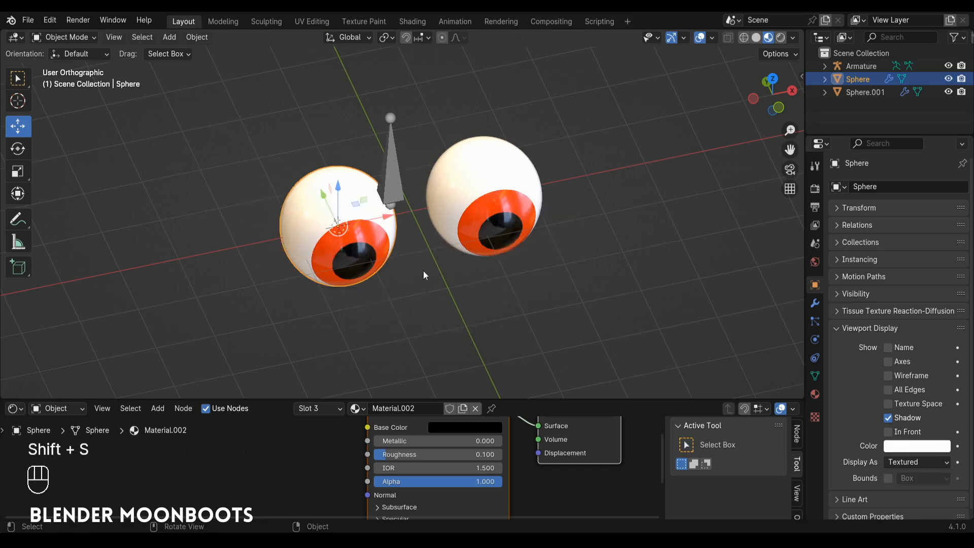
Step: Add a new bone to the armature at the 3D cursor inside the original eyeball
{"action": "left_click", "coordinate": [395, 182]}
{"action": "key", "text": "Tab"}
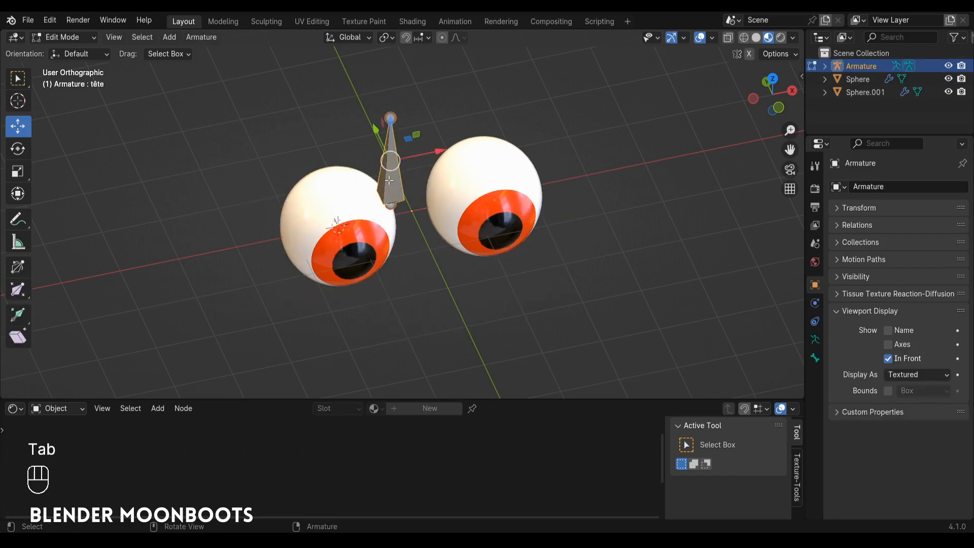
{"action": "key", "text": "shift+a"}
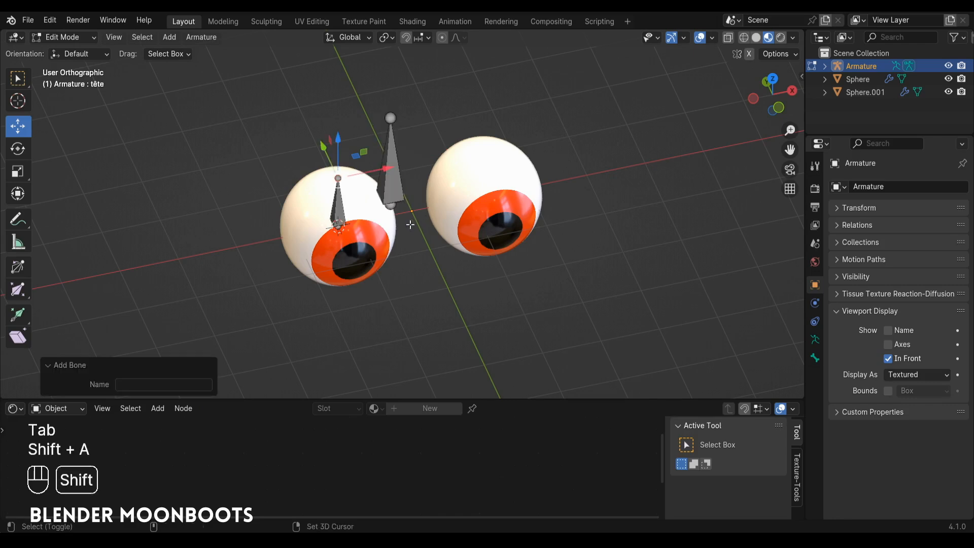
Step: Leave Edit Mode and snap the 3D cursor to the center of the duplicated eyeball, Sphere.001
{"action": "left_click_drag", "start_coordinate": [409, 218], "coordinate": [365, 236], "text": "alt"}
{"action": "key", "text": "Tab"}
{"action": "left_click", "coordinate": [497, 224]}
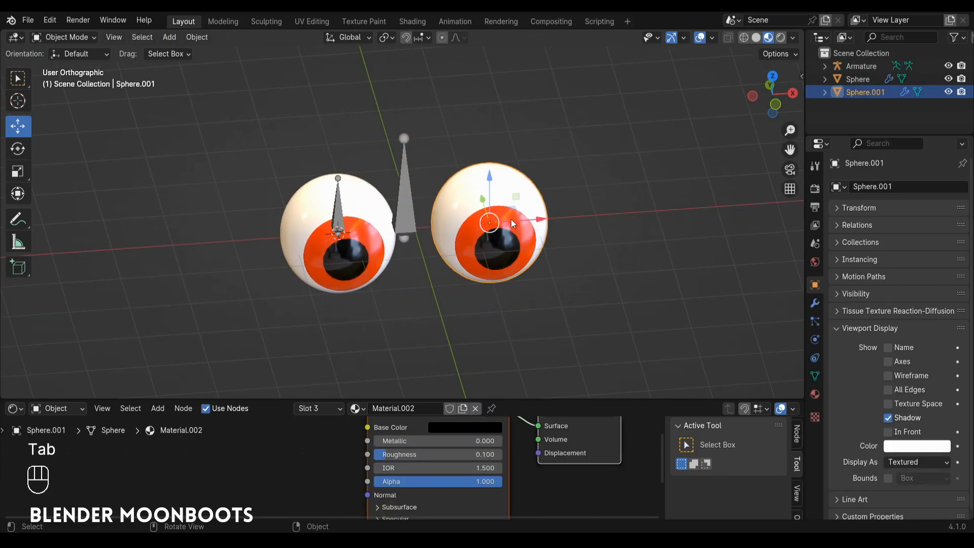
{"action": "left_click_drag", "start_coordinate": [528, 227], "coordinate": [551, 226], "text": "alt"}
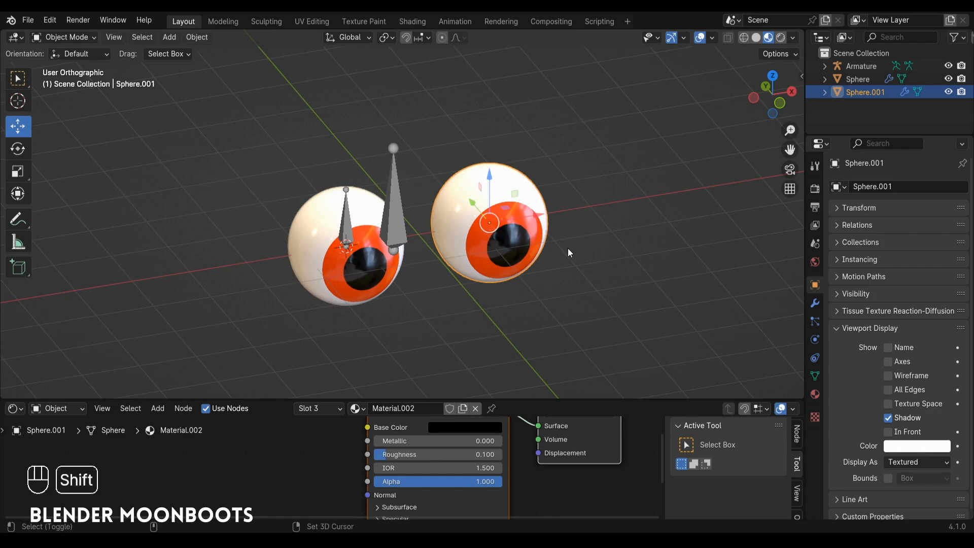
{"action": "key", "text": "shift+s"}
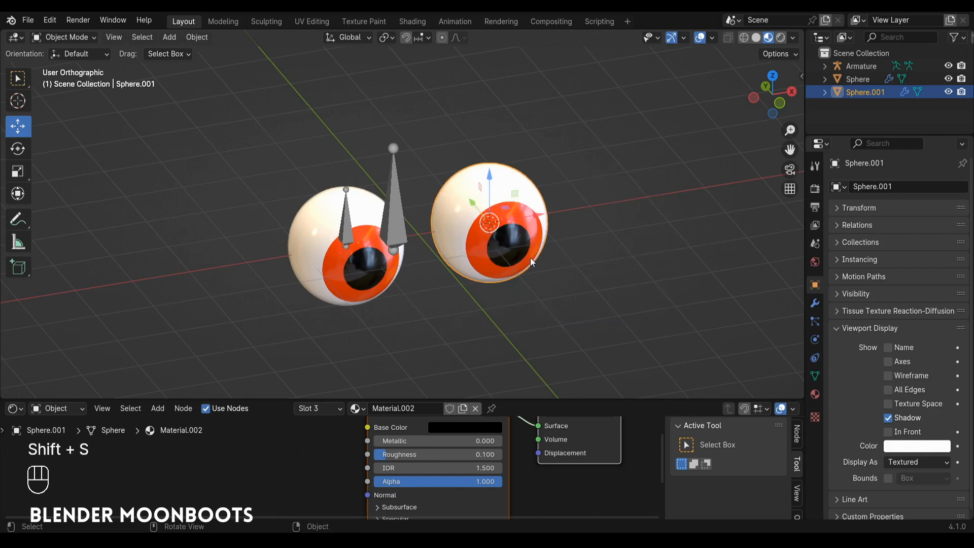
Step: Add a new bone to the armature at the 3D cursor inside the duplicated eyeball, Sphere.001
{"action": "key", "text": "Tab"}
{"action": "key", "text": "Tab"}
{"action": "left_click", "coordinate": [400, 207]}
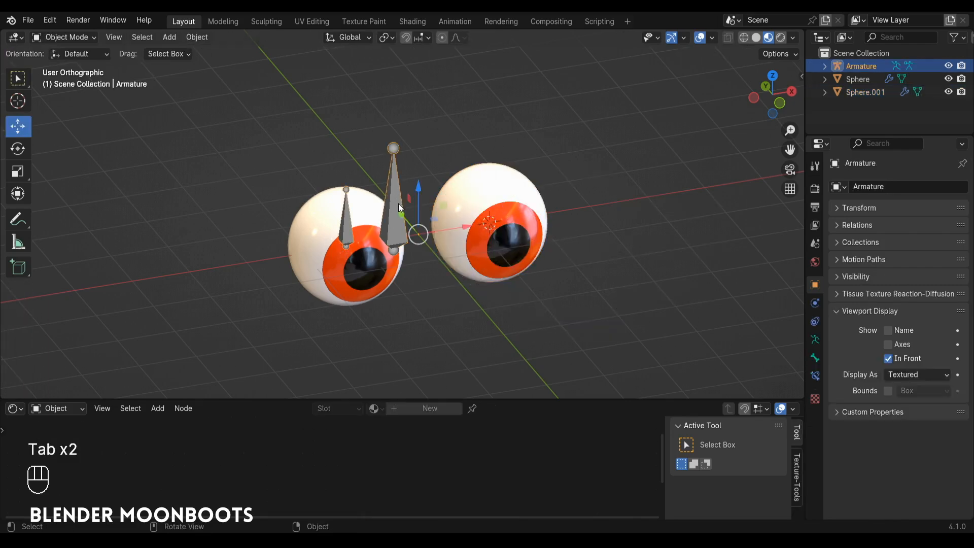
{"action": "key", "text": "Tab"}
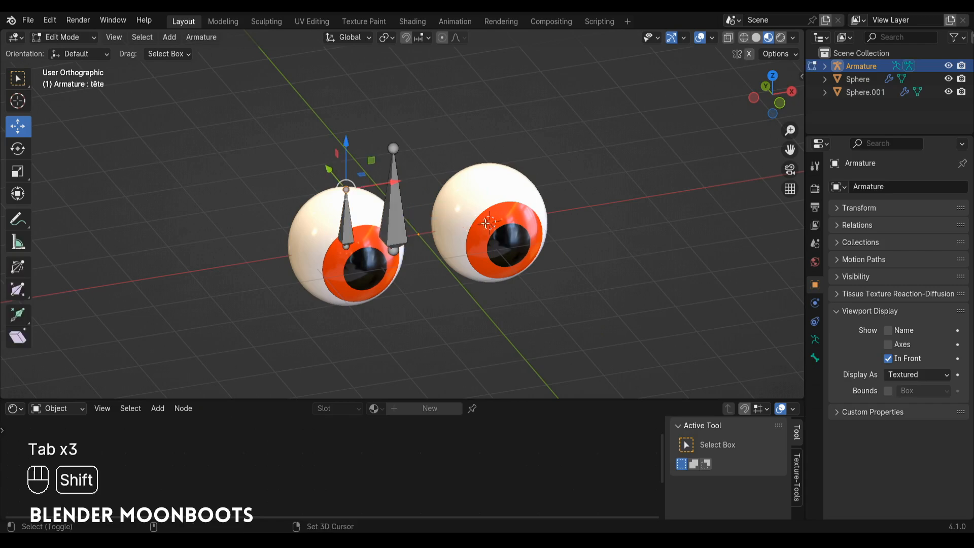
{"action": "key", "text": "shift+a"}
Step: Duplicate both eye bones and move the copies about 2.98 m along negative Y, in front of the eyes
{"action": "left_click", "coordinate": [347, 228]}
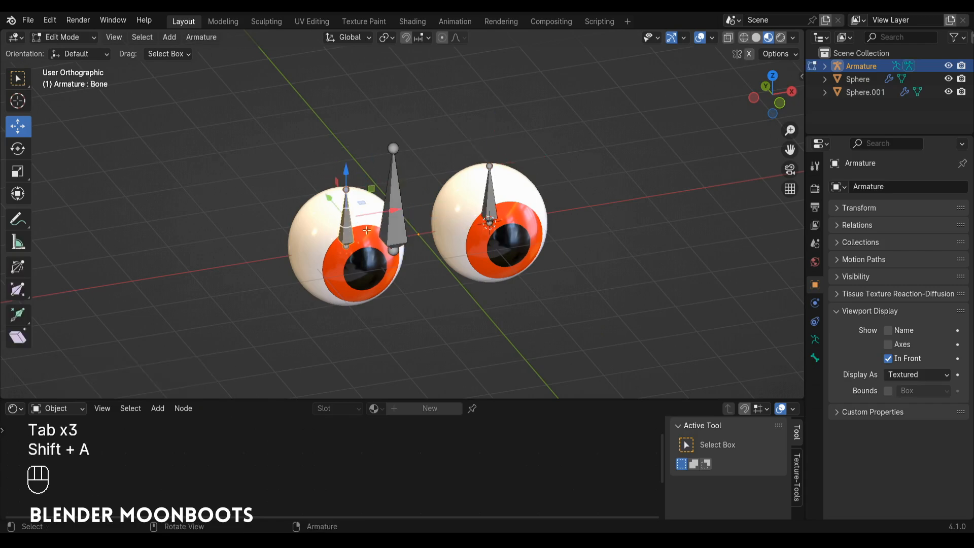
{"action": "left_click", "coordinate": [487, 212], "text": "shift"}
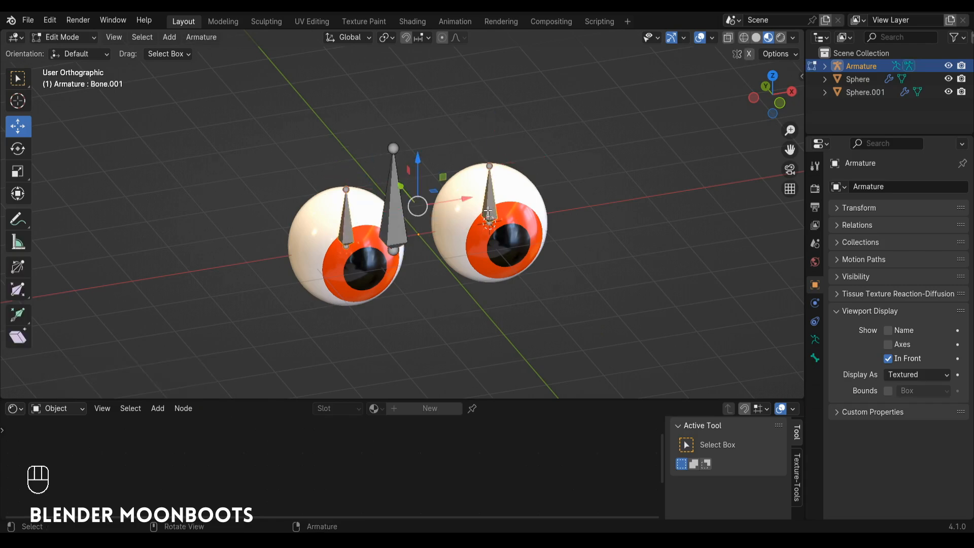
{"action": "middle_click_drag", "start_coordinate": [488, 212], "coordinate": [426, 190]}
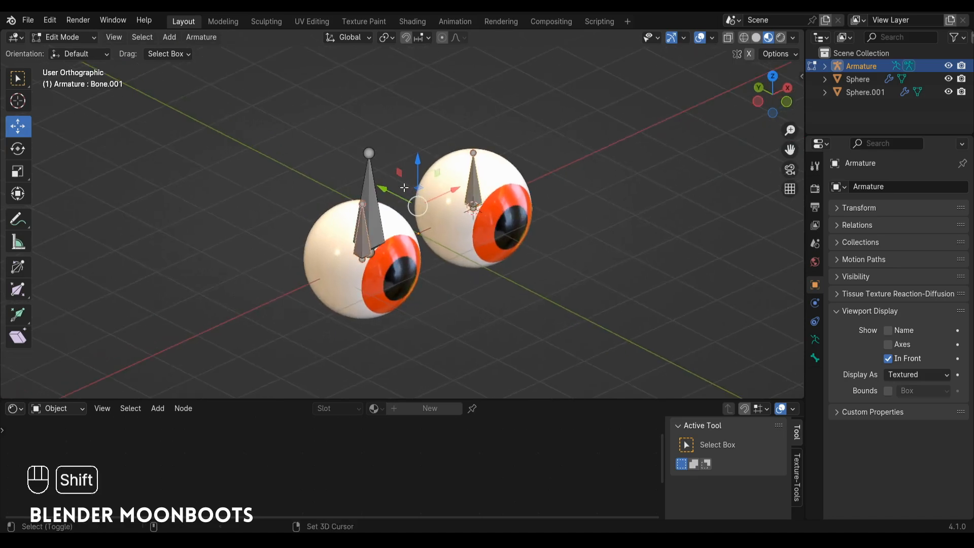
{"action": "key", "text": "shift+d"}
{"action": "key", "text": "y"}
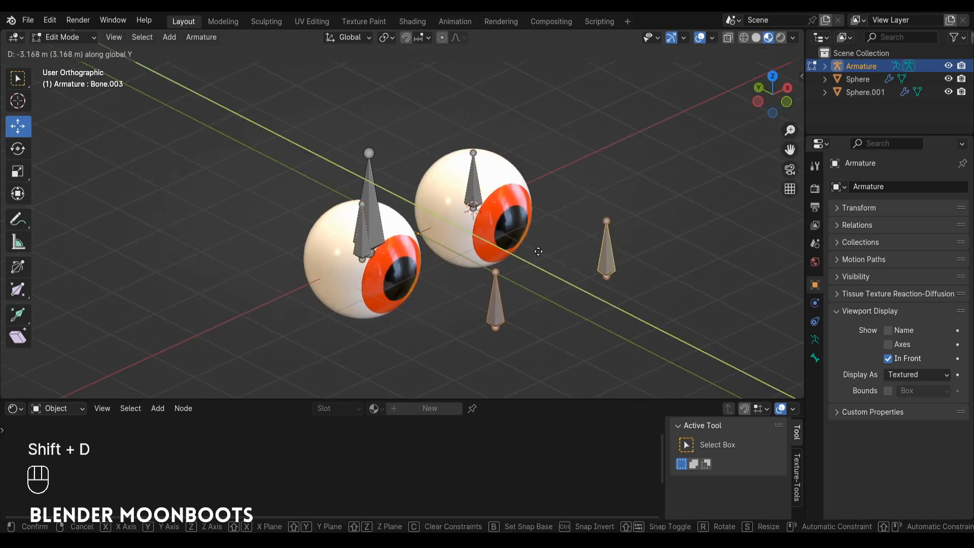
{"action": "left_click", "coordinate": [527, 252]}
Step: Rename the bone inside the original eyeball as oeil_R
{"action": "middle_click_drag", "start_coordinate": [528, 252], "coordinate": [470, 257]}
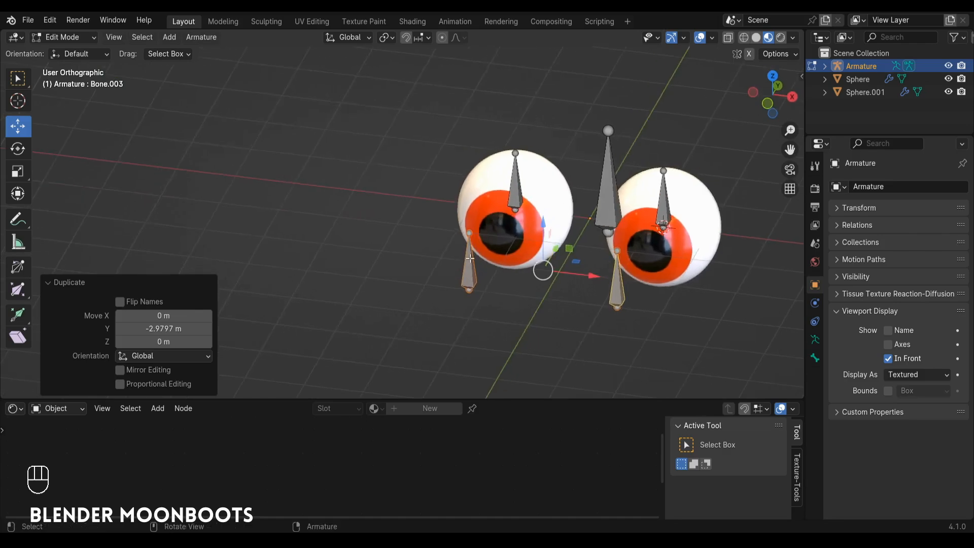
{"action": "middle_click_drag", "start_coordinate": [544, 213], "coordinate": [458, 190], "text": "alt"}
{"action": "left_click", "coordinate": [451, 204]}
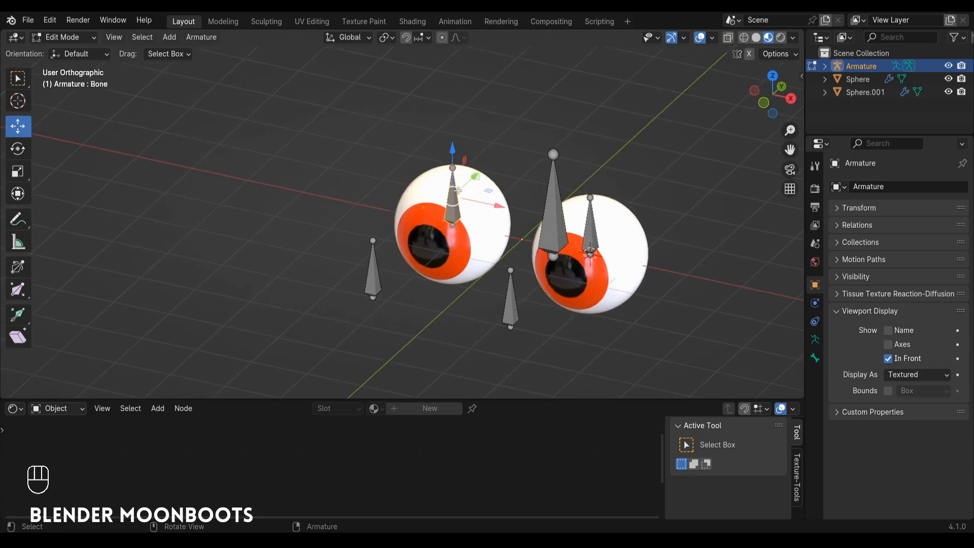
{"action": "key", "text": "F2"}
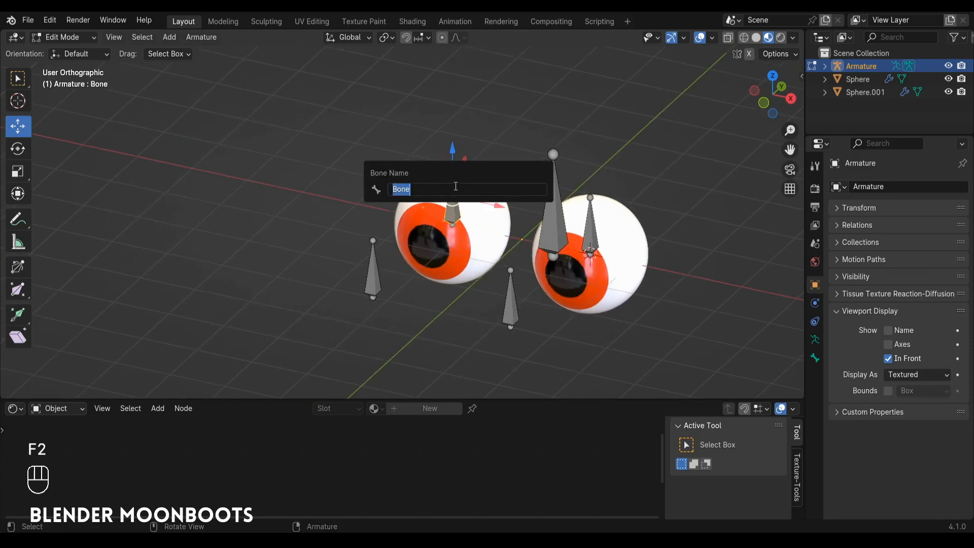
{"action": "type", "text": "oeil_R"}
{"action": "key", "text": "Return"}
Step: Rename the bone inside the duplicated eyeball as oeil_L
{"action": "left_click", "coordinate": [589, 245]}
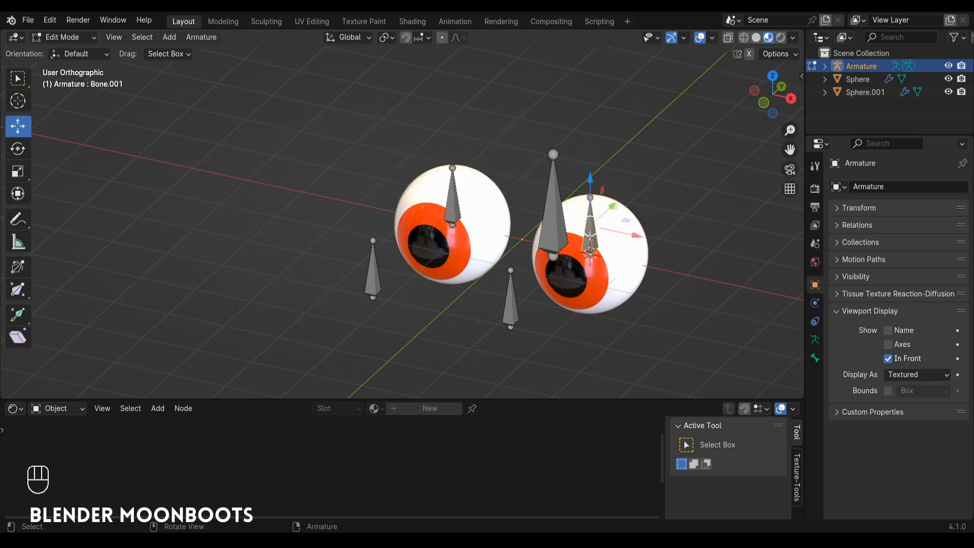
{"action": "key", "text": "F2"}
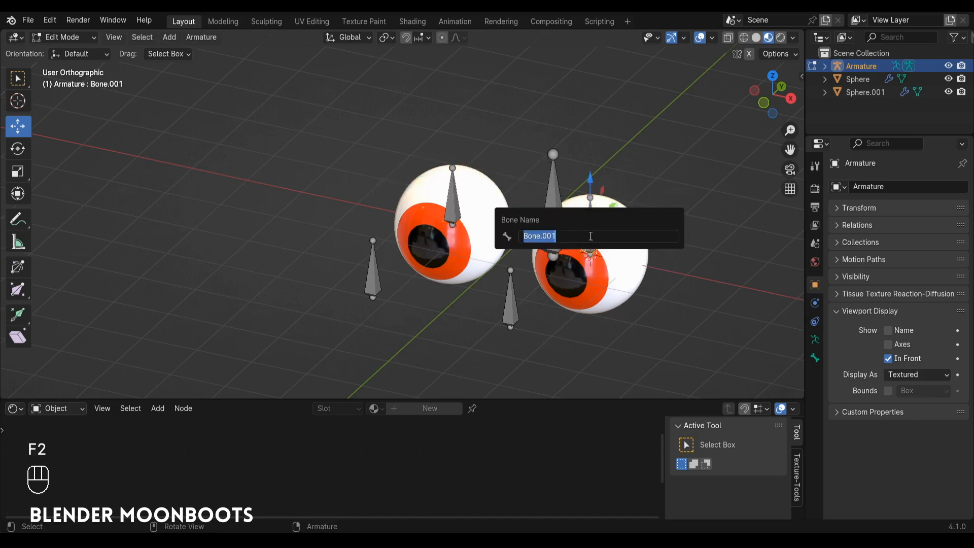
{"action": "type", "text": "oeil_"}
{"action": "key", "text": "shift"}
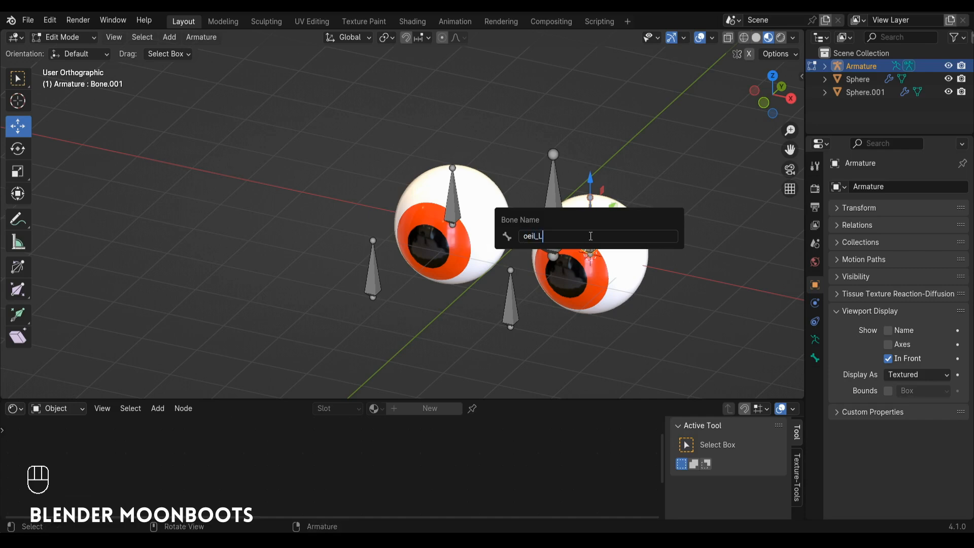
{"action": "key", "text": "Return"}
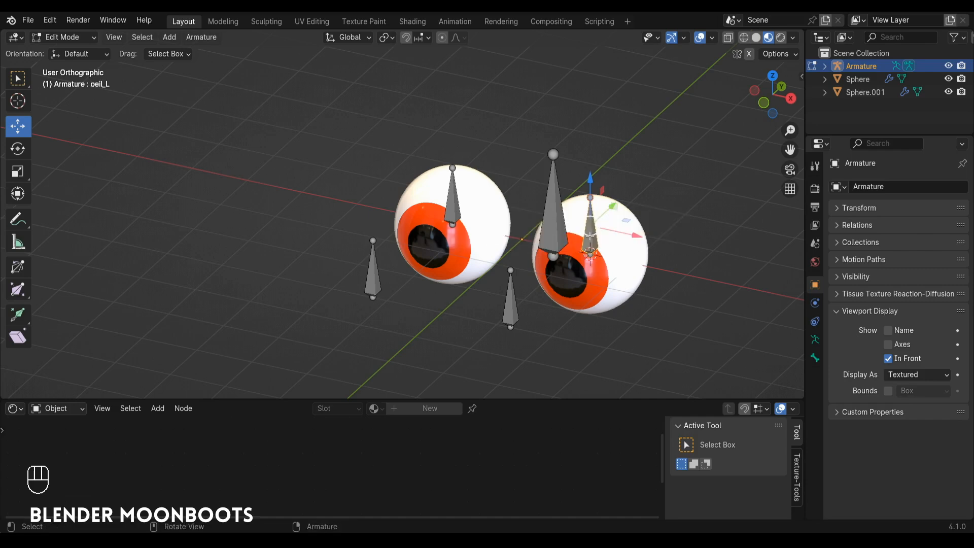
Step: Rename the bone in front of the duplicated eyeball as oeil_cible_L
{"action": "left_click", "coordinate": [512, 304]}
{"action": "key", "text": "F2"}
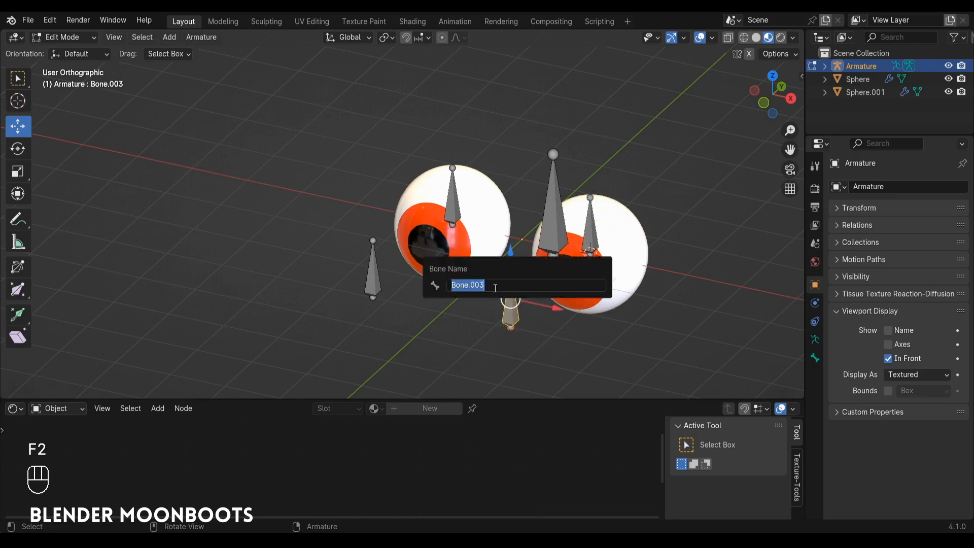
{"action": "type", "text": "oeil_cible_"}
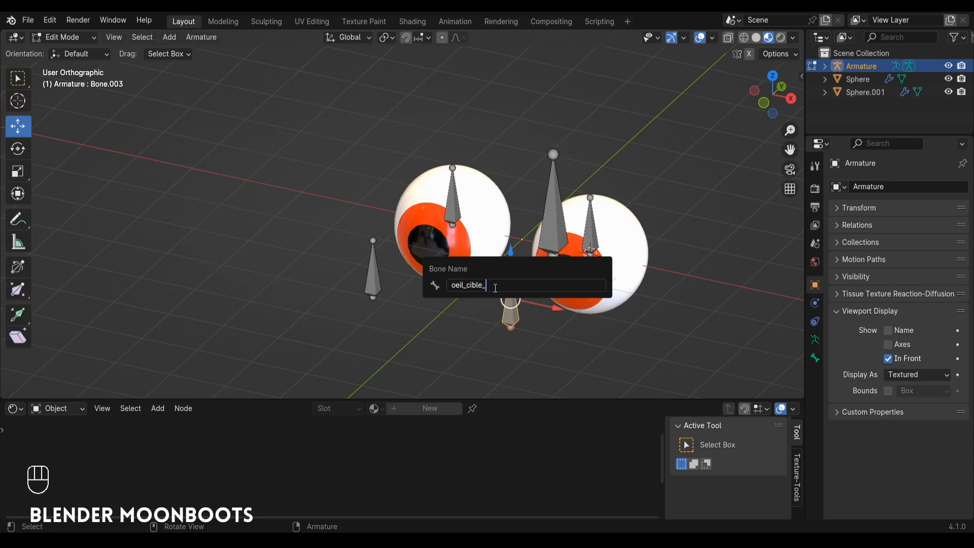
{"action": "type", "text": "L"}
{"action": "key", "text": "Return"}
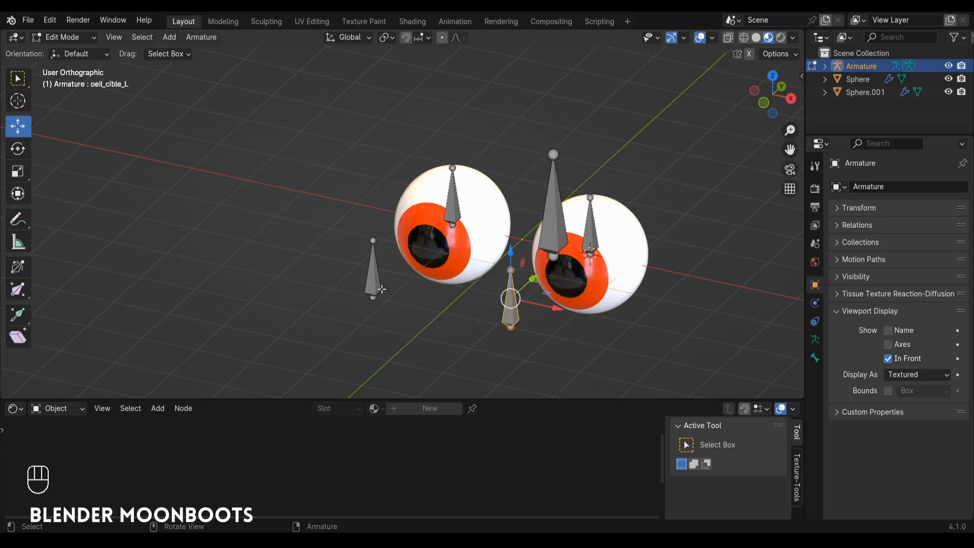
Step: Rename the bone in front of the original eyeball as oeil_cible_R and leave Edit Mode
{"action": "left_click", "coordinate": [382, 289]}
{"action": "key", "text": "F2"}
{"action": "type", "text": "o"}
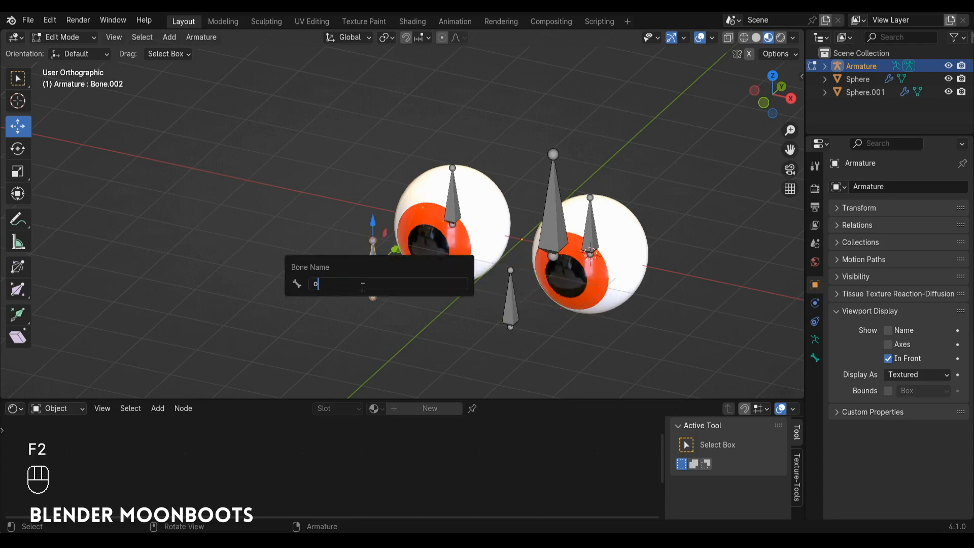
{"action": "type", "text": "eil_cible_R"}
{"action": "key", "text": "Return"}
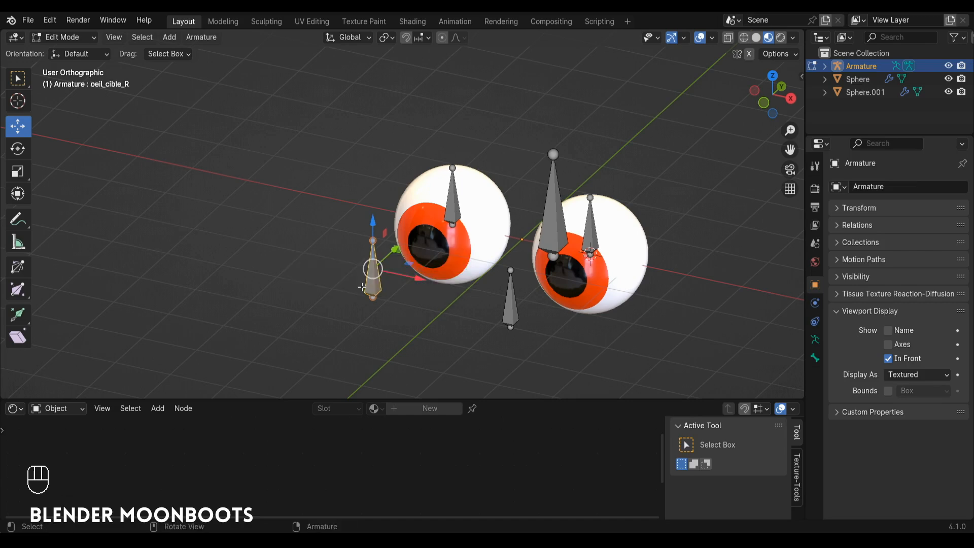
{"action": "key", "text": "Tab"}
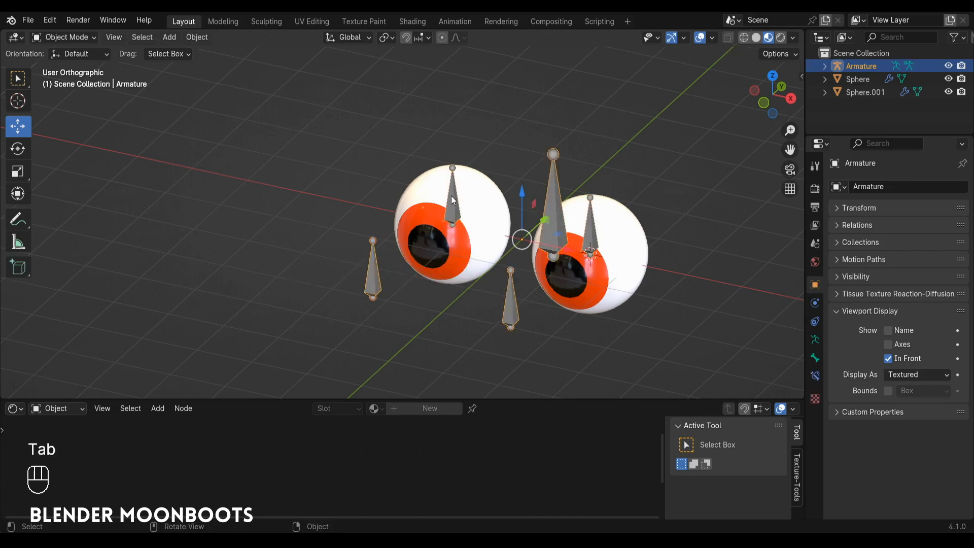
Step: In Edit Mode, move the tips of oeil_R and oeil_L by -1 m in Y and -1 m in Z with increment snapping, pointing the bones forward
{"action": "key", "text": "Tab"}
{"action": "left_click", "coordinate": [453, 168]}
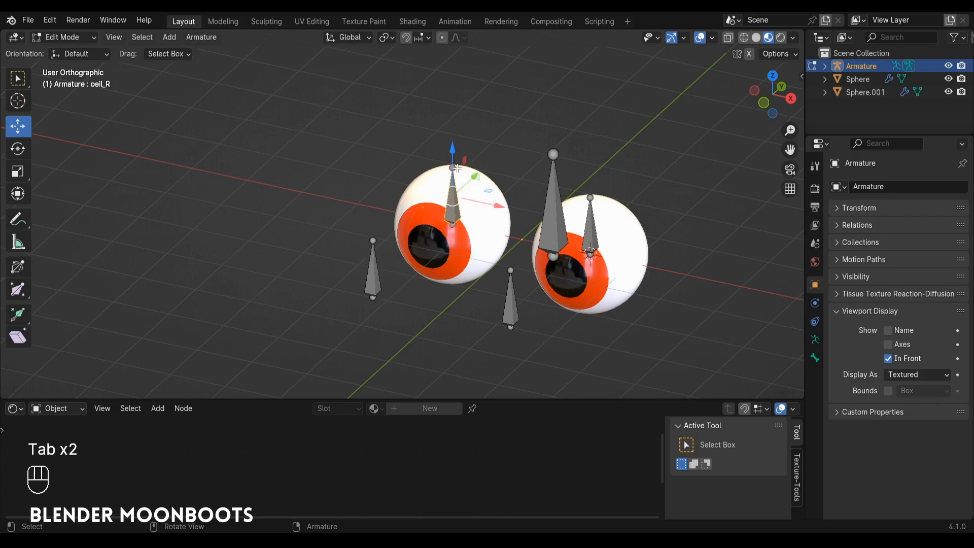
{"action": "left_click", "coordinate": [590, 196], "text": "shift"}
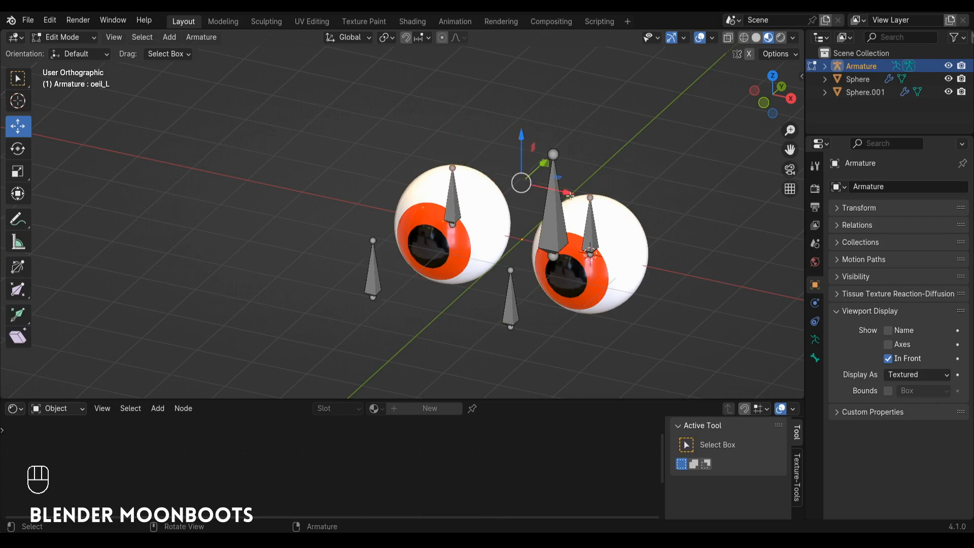
{"action": "key", "text": "KP_3"}
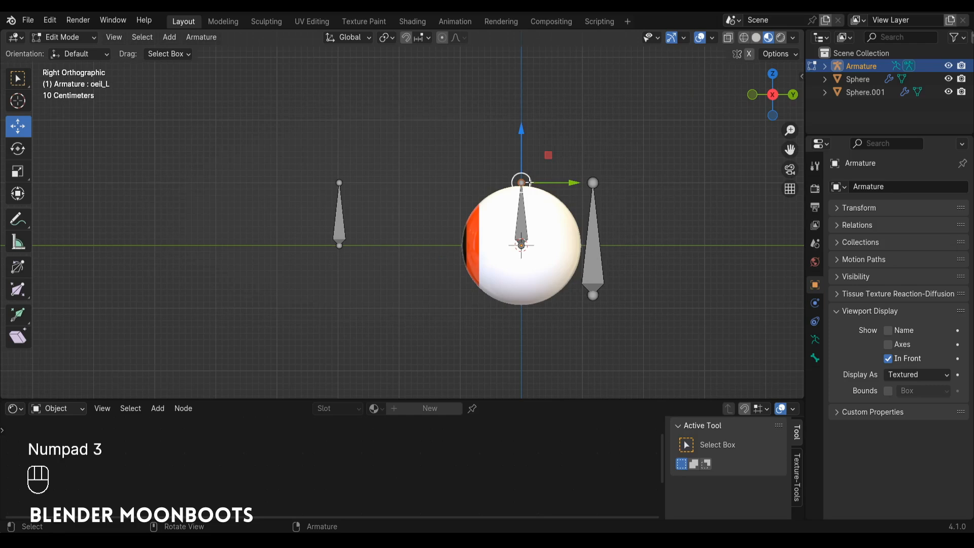
{"action": "left_click", "coordinate": [422, 40]}
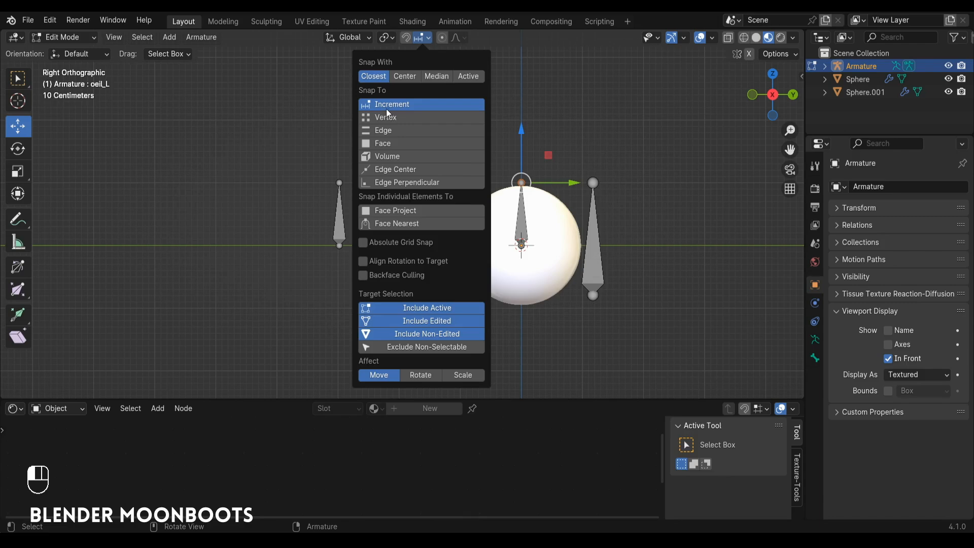
{"action": "left_click_drag", "start_coordinate": [620, 166], "coordinate": [616, 144], "text": "alt+shift"}
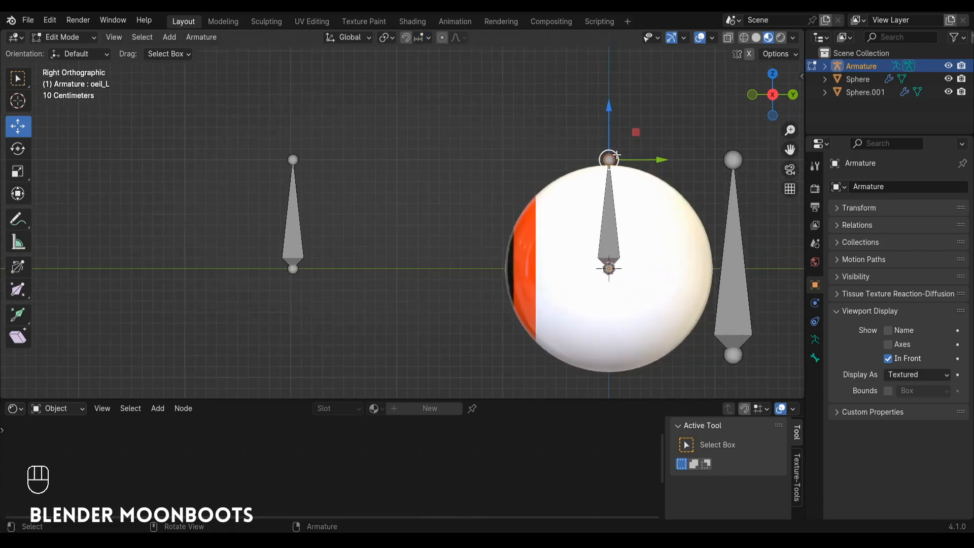
{"action": "key", "text": "g"}
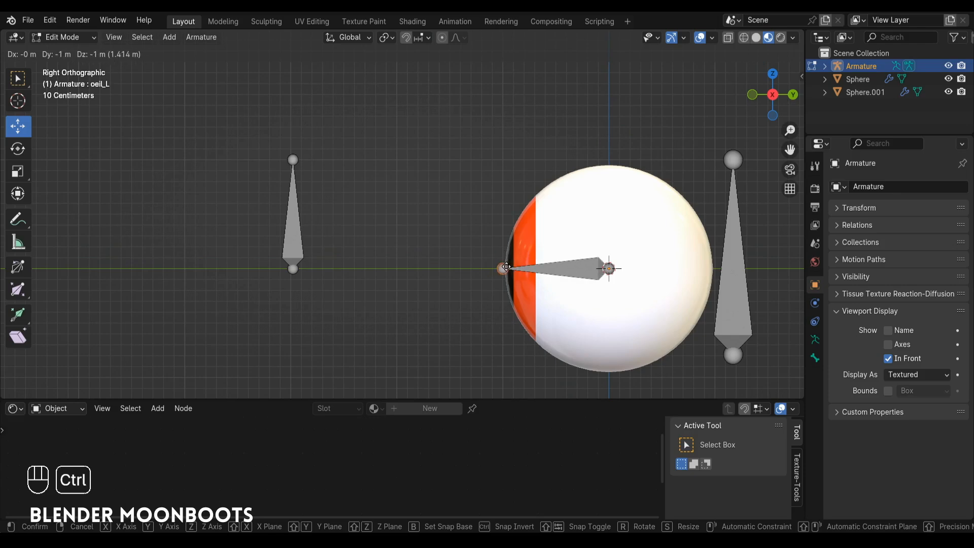
{"action": "left_click", "coordinate": [503, 268]}
Step: Switch the armature to Pose Mode and add a Damped Track bone constraint to oeil_R
{"action": "left_click_drag", "start_coordinate": [507, 269], "coordinate": [670, 305], "text": "alt"}
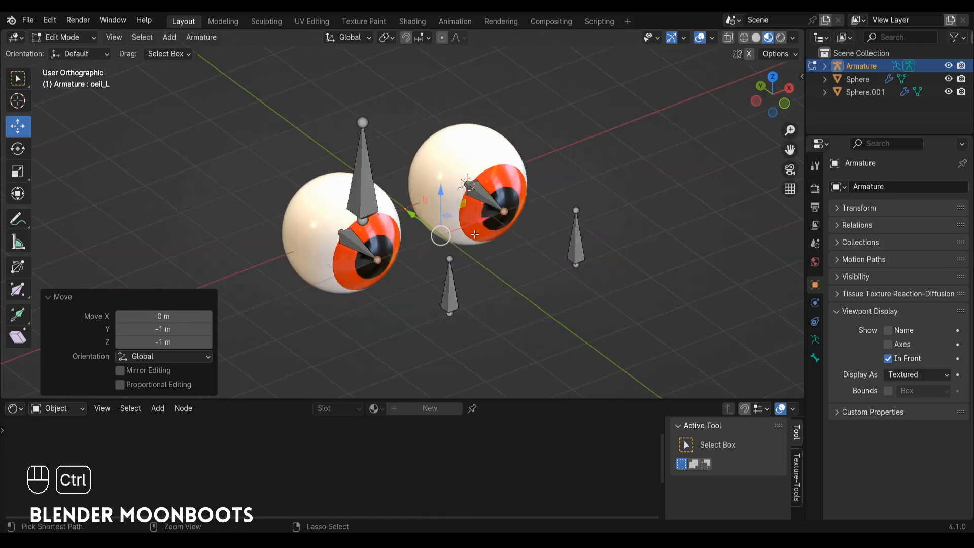
{"action": "key", "text": "ctrl+Tab"}
{"action": "left_click", "coordinate": [462, 305]}
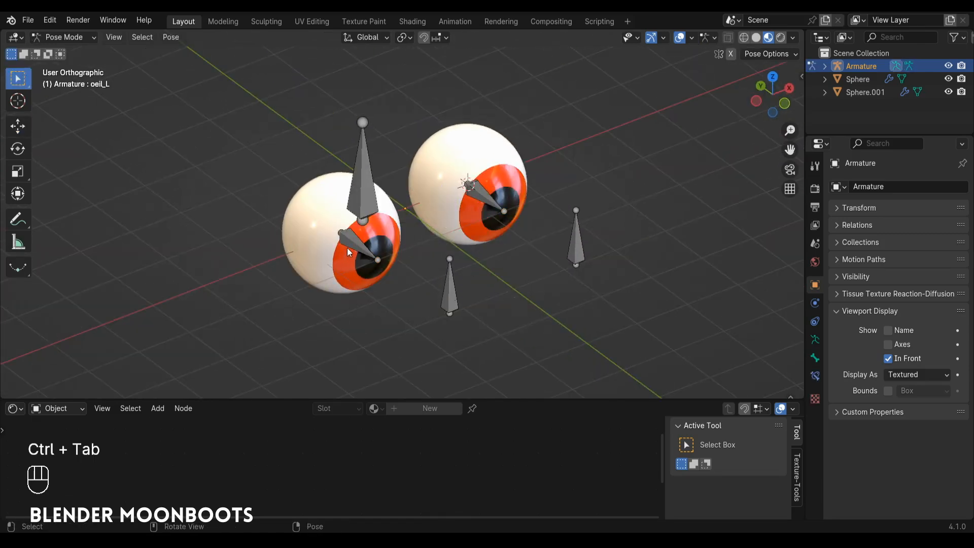
{"action": "left_click_drag", "start_coordinate": [405, 252], "coordinate": [462, 247], "text": "alt"}
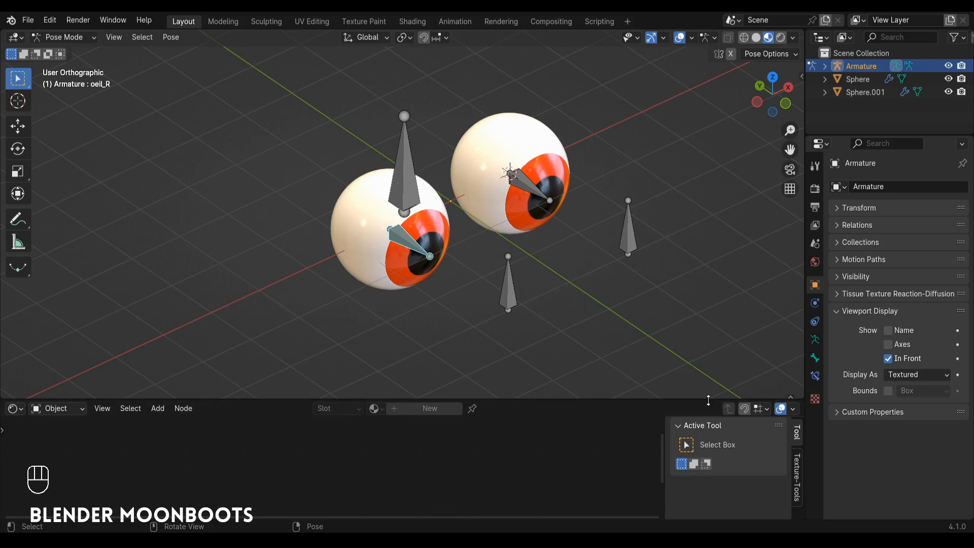
{"action": "left_click_drag", "start_coordinate": [709, 400], "coordinate": [709, 448]}
{"action": "left_click", "coordinate": [815, 376]}
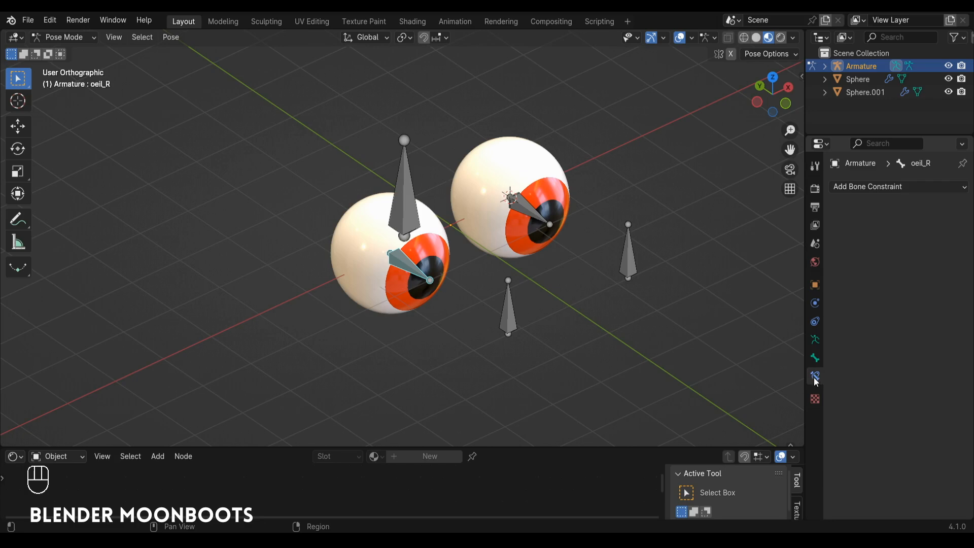
{"action": "left_click", "coordinate": [884, 187]}
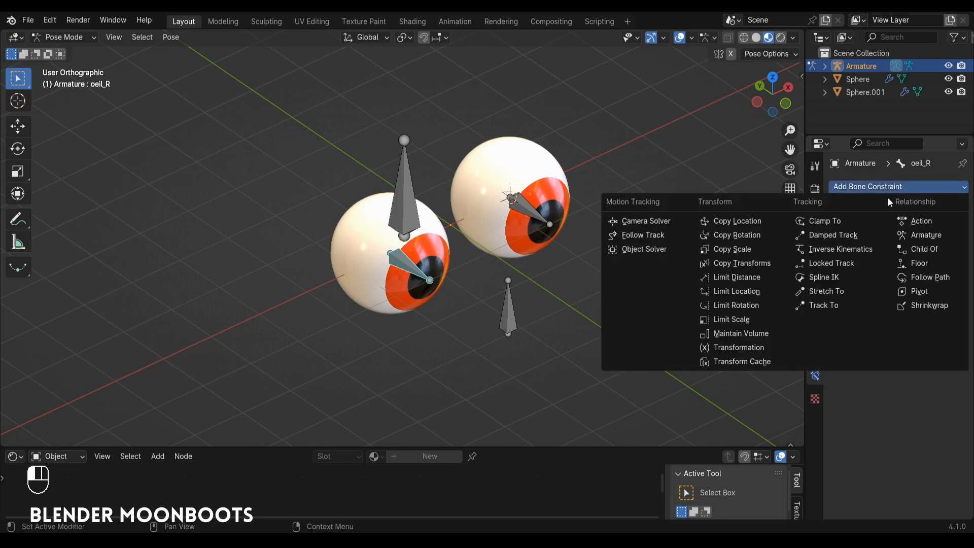
{"action": "left_click", "coordinate": [863, 236]}
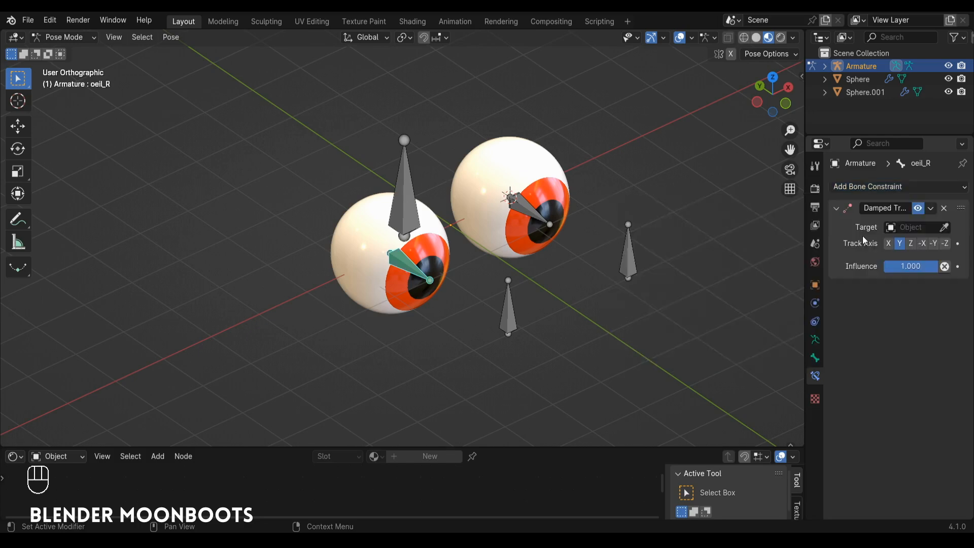
Step: Set the Damped Track target of oeil_R to the Armature object and its bone to oeil_cible_R
{"action": "left_click", "coordinate": [944, 229]}
{"action": "left_click", "coordinate": [509, 300]}
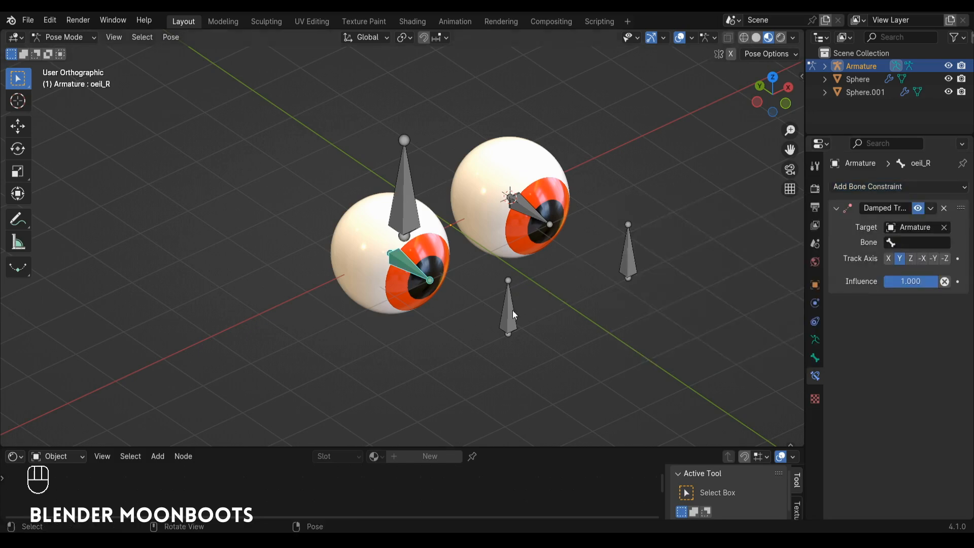
{"action": "left_click", "coordinate": [912, 243]}
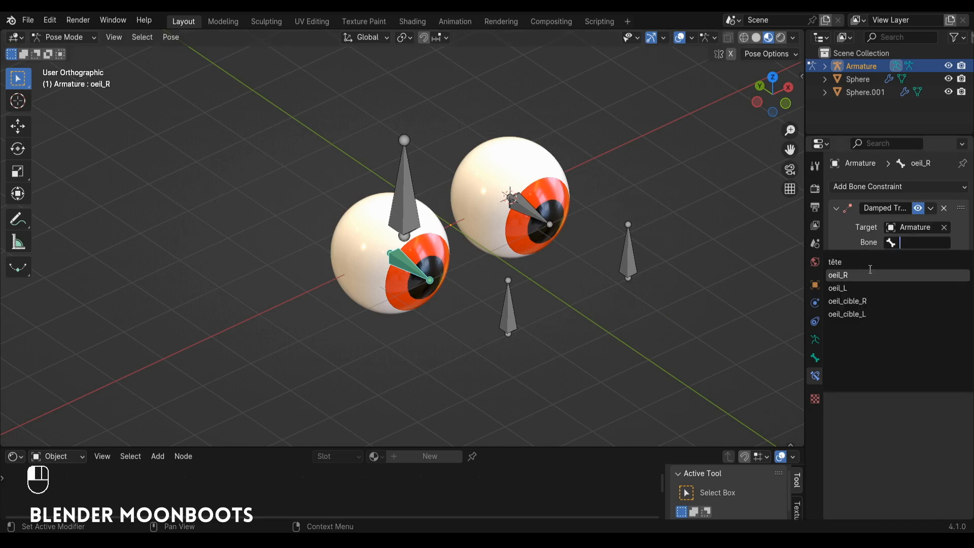
{"action": "left_click", "coordinate": [883, 301]}
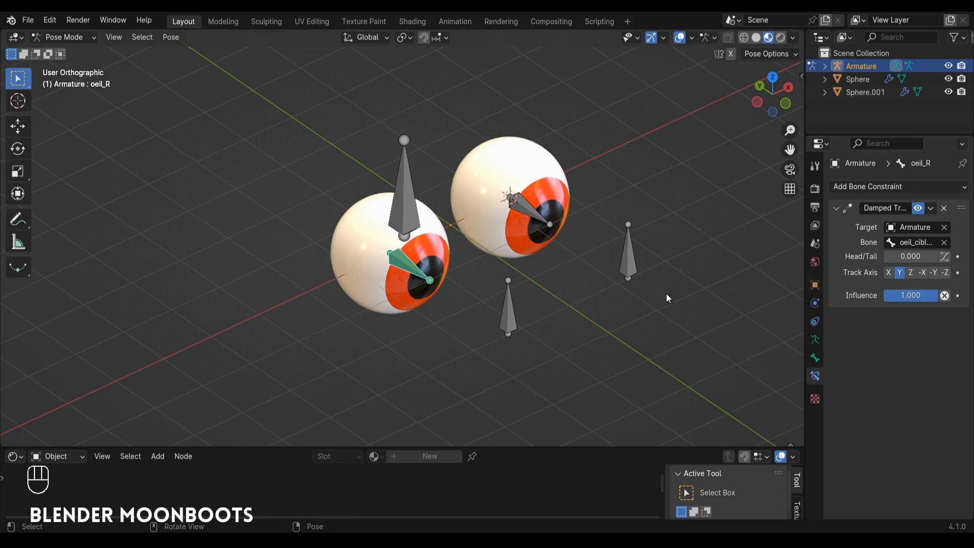
Step: Test the tracking of oeil_R by moving the oeil_cible_R bone freely, and undo the move
{"action": "left_click", "coordinate": [512, 312]}
{"action": "key", "text": "g"}
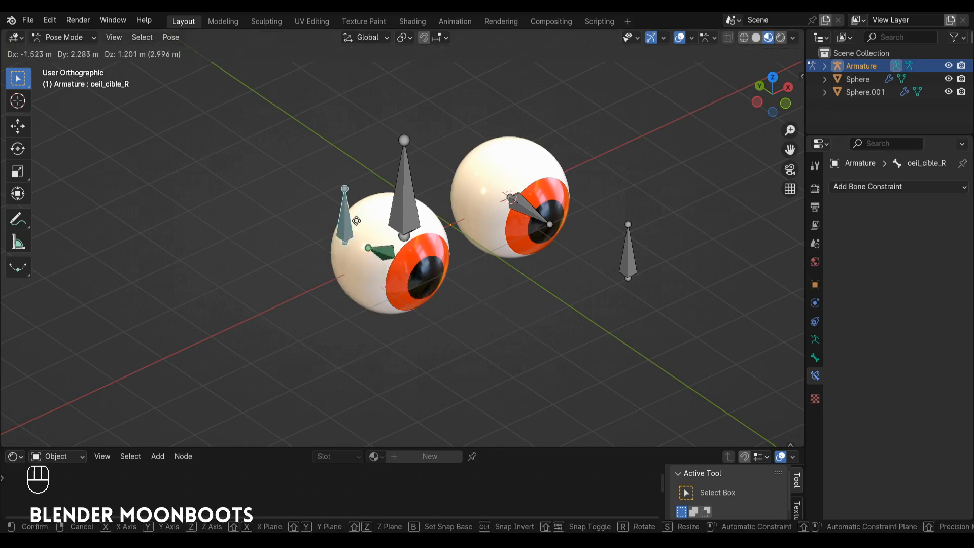
{"action": "left_click", "coordinate": [341, 270]}
{"action": "key", "text": "ctrl+z"}
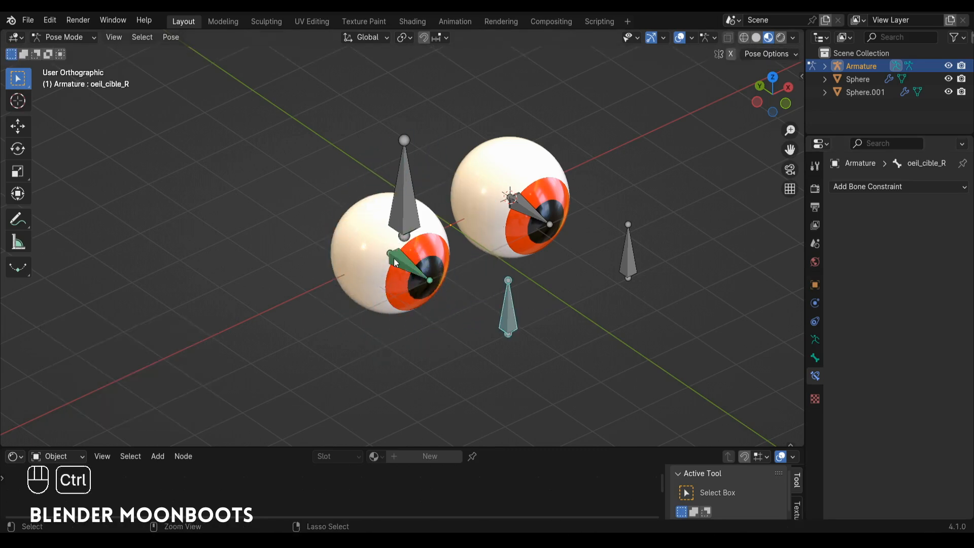
Step: Add a Damped Track bone constraint to oeil_L, with the Armature object as target and oeil_cible_L as its bone
{"action": "left_click_drag", "start_coordinate": [469, 273], "coordinate": [498, 238], "text": "alt"}
{"action": "left_click", "coordinate": [498, 225]}
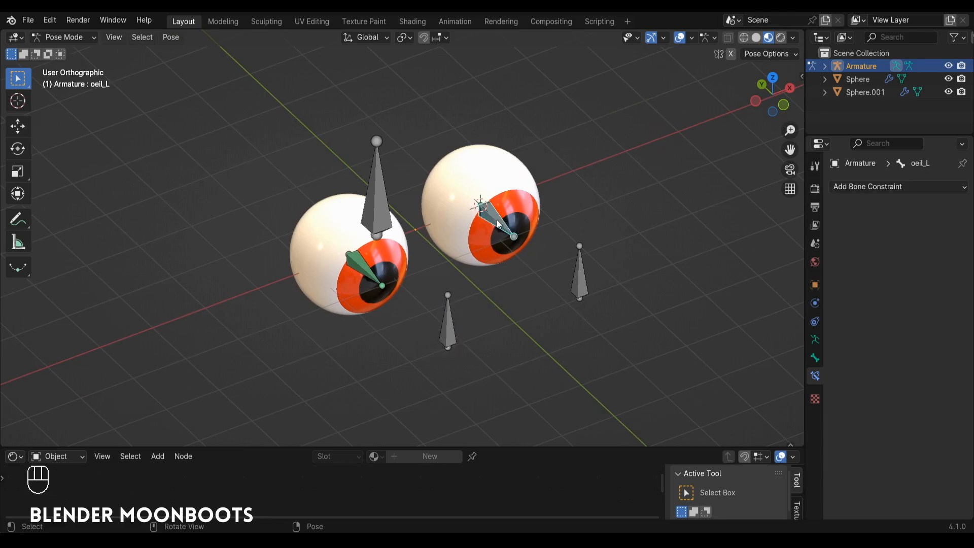
{"action": "left_click", "coordinate": [869, 189]}
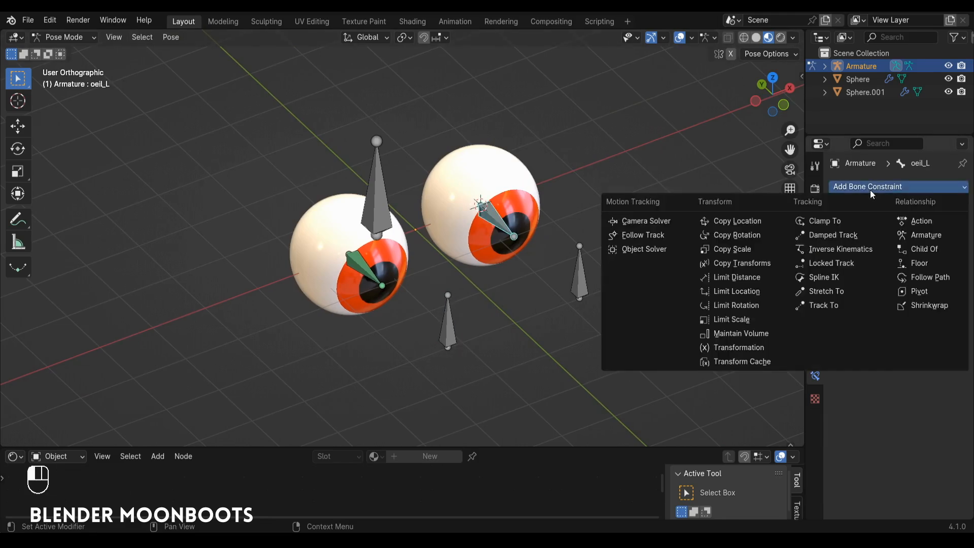
{"action": "left_click", "coordinate": [839, 236]}
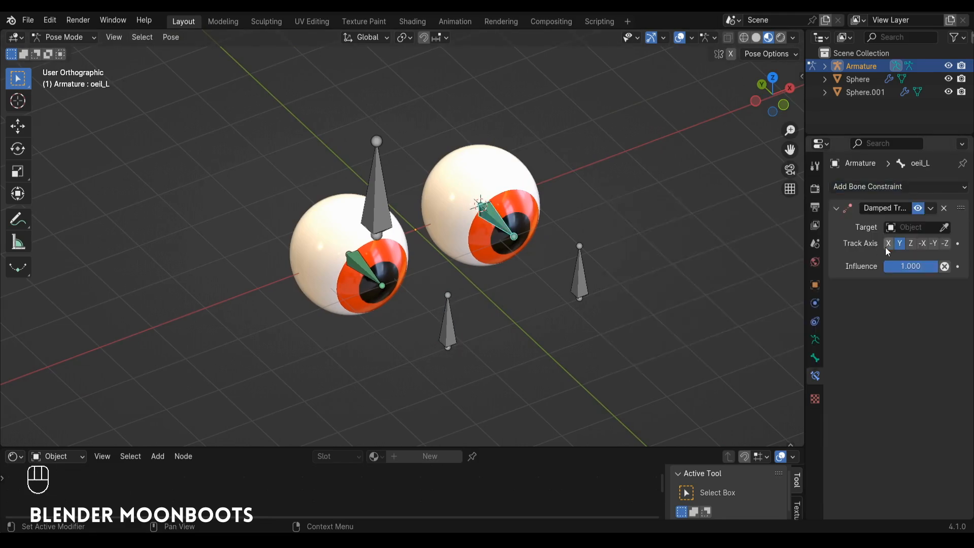
{"action": "left_click", "coordinate": [943, 227]}
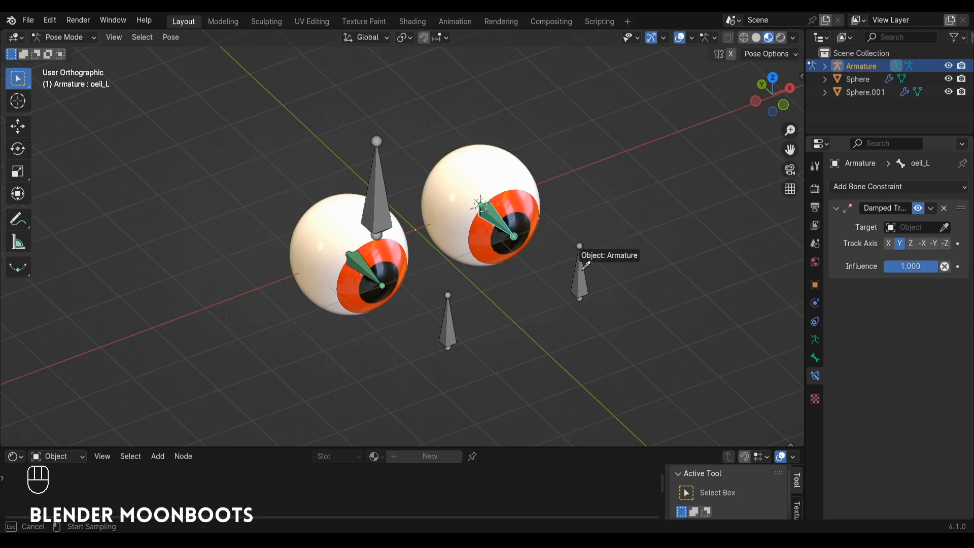
{"action": "left_click", "coordinate": [584, 266]}
{"action": "left_click", "coordinate": [913, 243]}
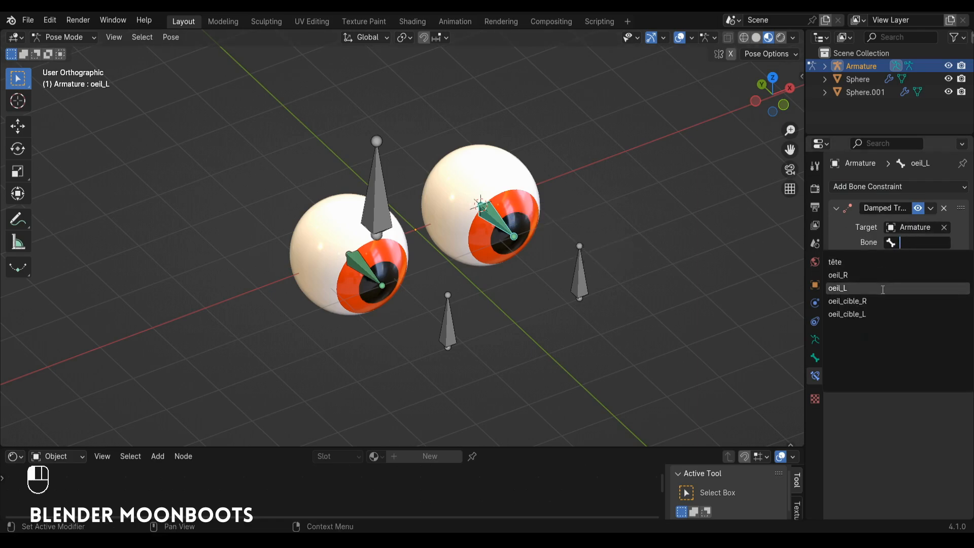
{"action": "left_click", "coordinate": [885, 315]}
Step: Test the tracking of oeil_L by moving the oeil_cible_L bone freely, and undo the move
{"action": "left_click", "coordinate": [578, 279]}
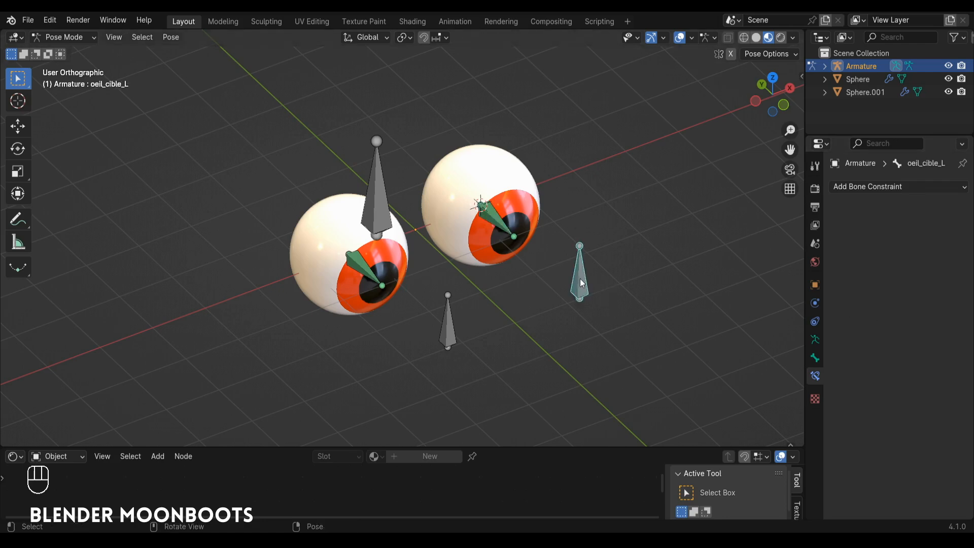
{"action": "key", "text": "g"}
{"action": "left_click", "coordinate": [550, 248]}
{"action": "key", "text": "ctrl+z"}
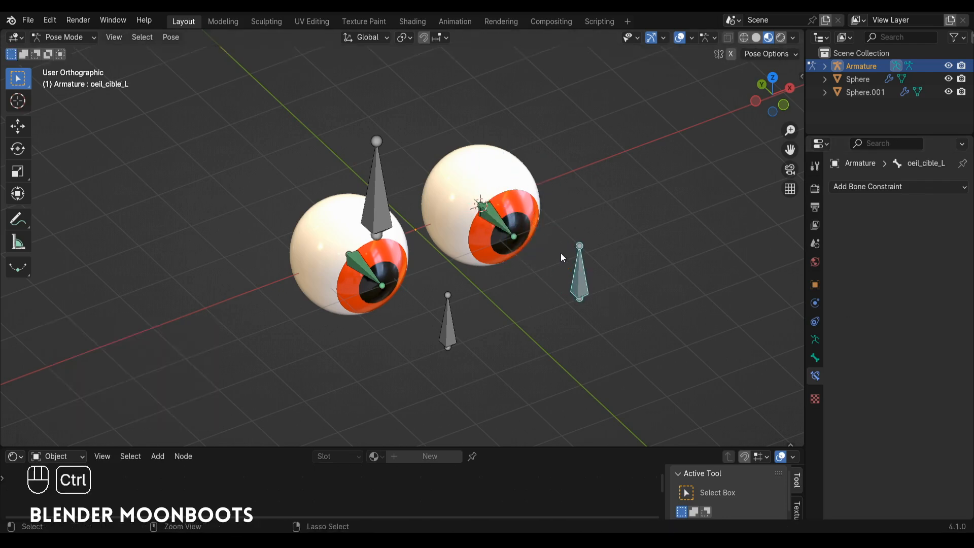
Step: Return to Object Mode and join the Sphere.001 eyeball into the Sphere eyeball as a single object
{"action": "left_click_drag", "start_coordinate": [561, 254], "coordinate": [577, 287], "text": "alt+shift"}
{"action": "left_click_drag", "start_coordinate": [577, 287], "coordinate": [577, 284], "text": "alt"}
{"action": "key", "text": "ctrl+Tab"}
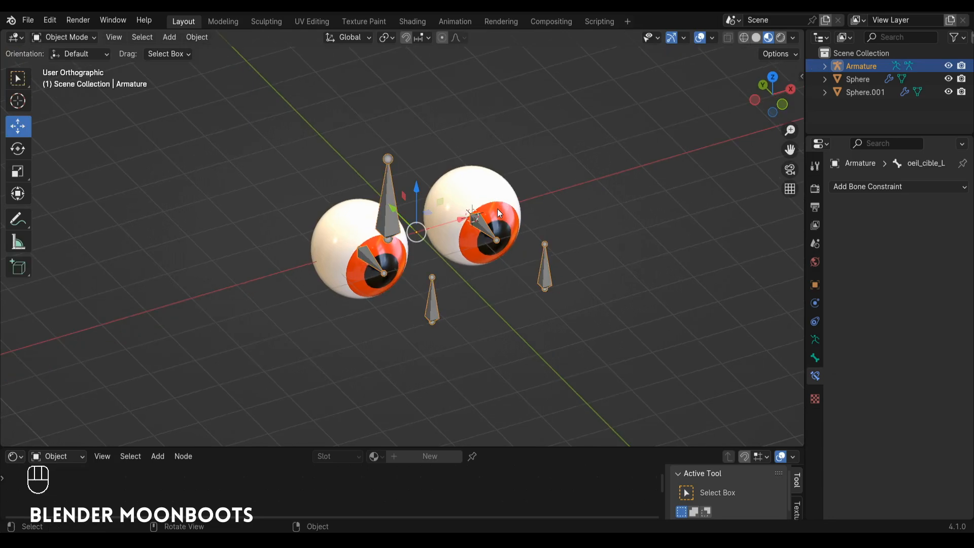
{"action": "scroll", "coordinate": [507, 193], "scroll_direction": "up", "scroll_amount": 3}
{"action": "left_click", "coordinate": [522, 167]}
{"action": "left_click_drag", "start_coordinate": [522, 169], "coordinate": [525, 219], "text": "alt"}
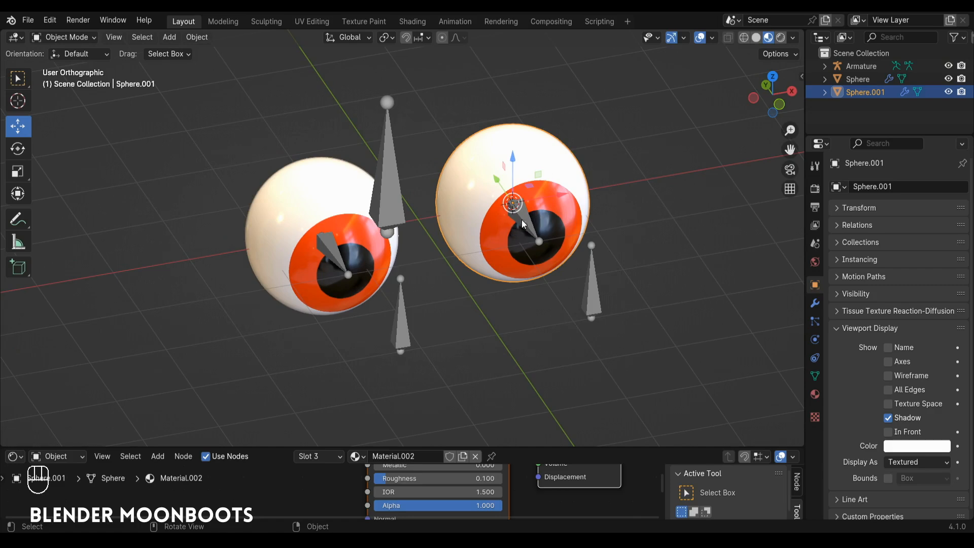
{"action": "left_click_drag", "start_coordinate": [545, 177], "coordinate": [564, 190], "text": "alt"}
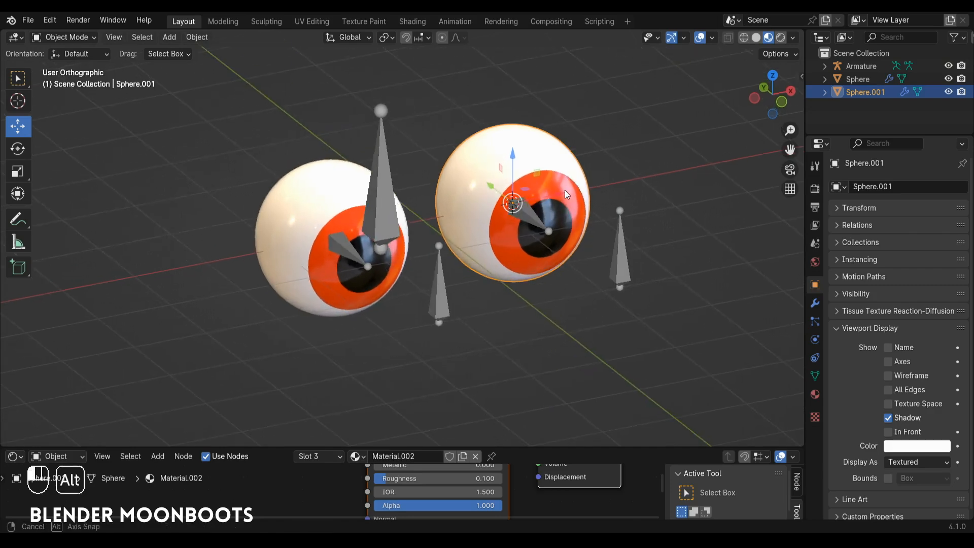
{"action": "left_click_drag", "start_coordinate": [473, 239], "coordinate": [405, 378], "text": "alt+shift"}
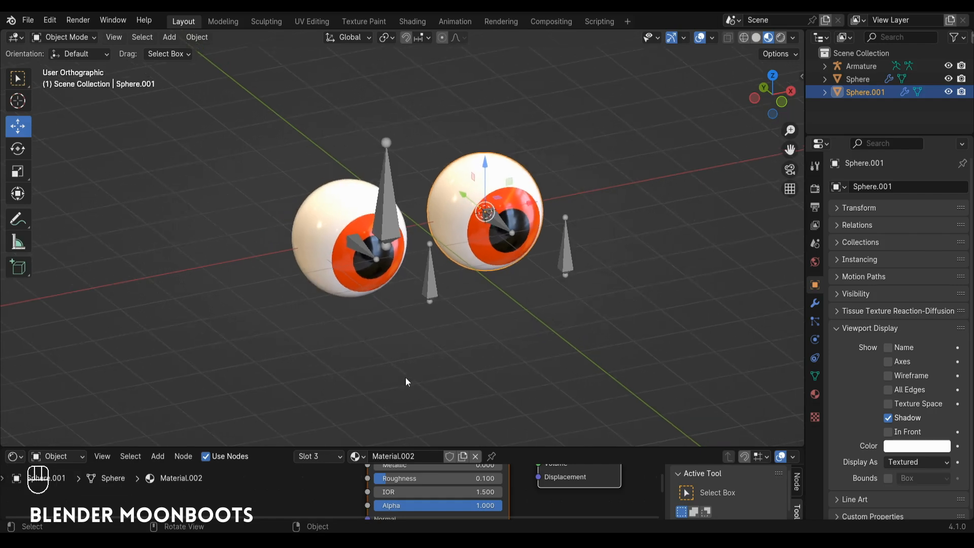
{"action": "left_click_drag", "start_coordinate": [533, 207], "coordinate": [554, 188], "text": "alt"}
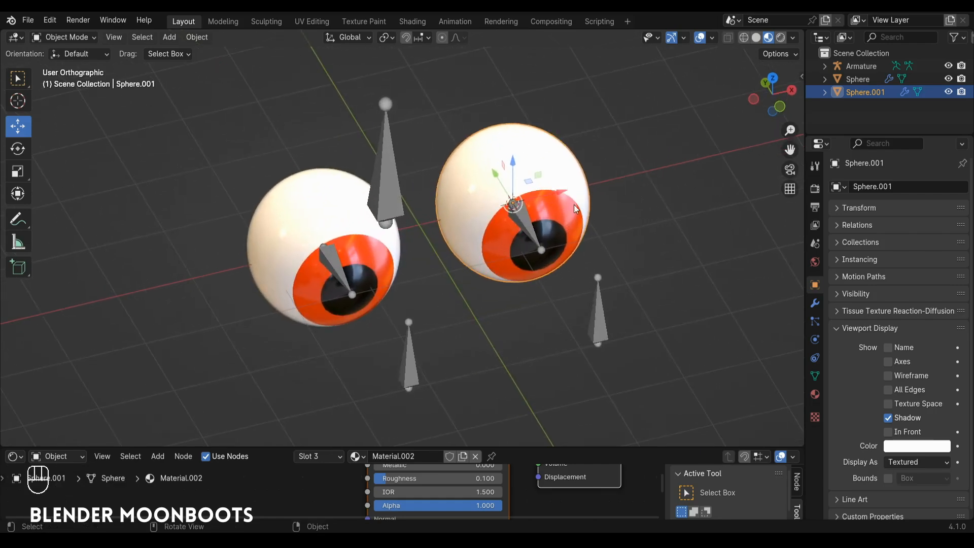
{"action": "left_click", "coordinate": [389, 250], "text": "shift"}
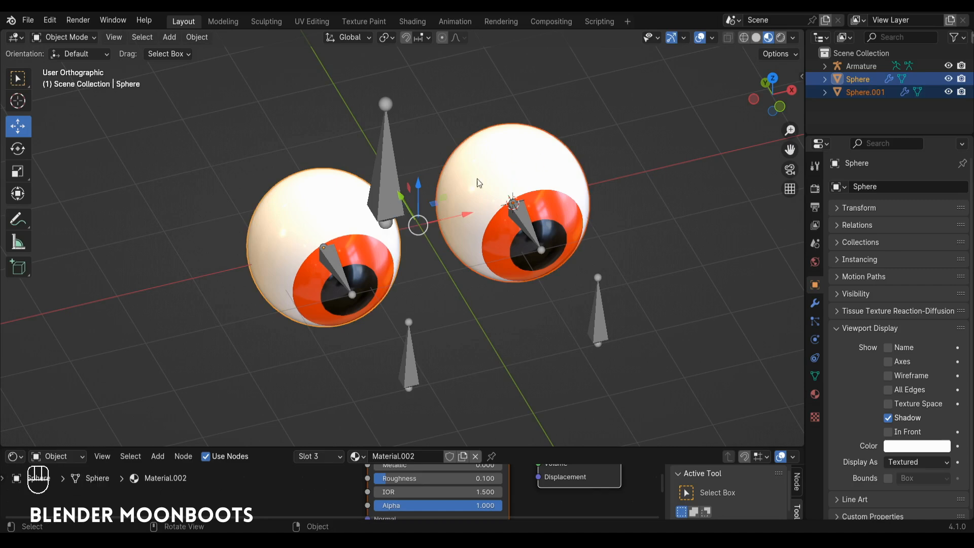
{"action": "key", "text": "ctrl+j"}
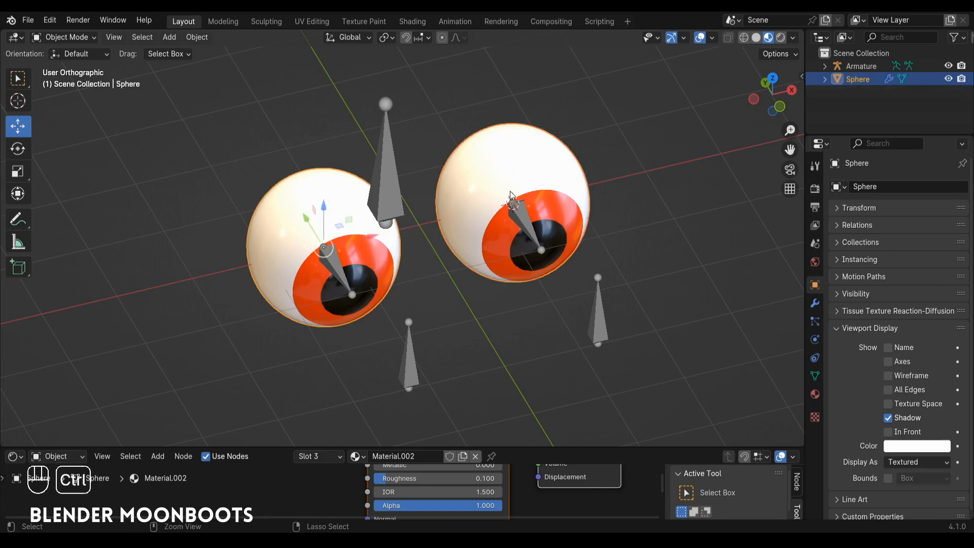
Step: Parent the joined eyeballs to the armature using Armature Deform With Empty Groups
{"action": "mouse_move", "coordinate": [550, 187]}
{"action": "middle_mouse_down"}
{"action": "mouse_move", "coordinate": [561, 173]}
{"action": "mouse_move", "coordinate": [555, 182]}
{"action": "middle_mouse_up"}
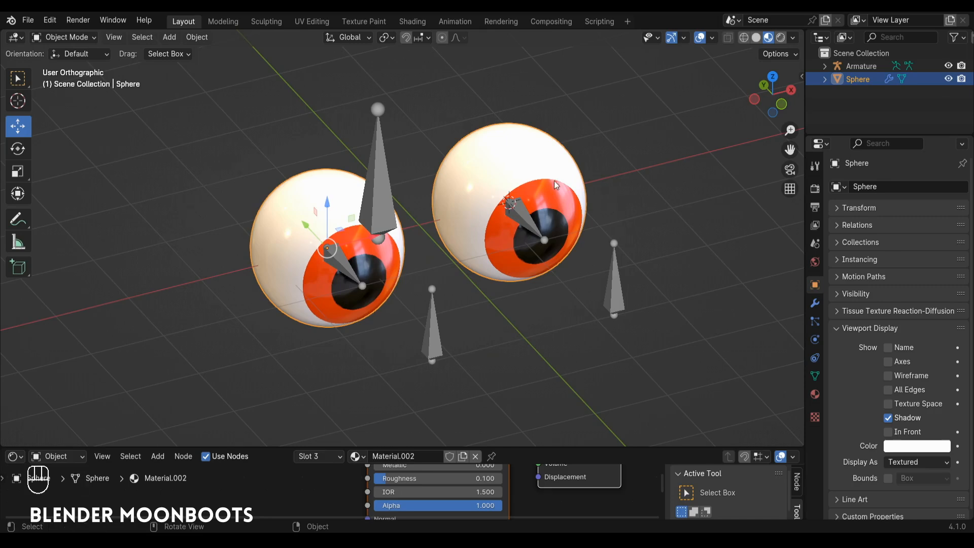
{"action": "left_click", "coordinate": [389, 182], "text": "shift"}
{"action": "key", "text": "ctrl+p"}
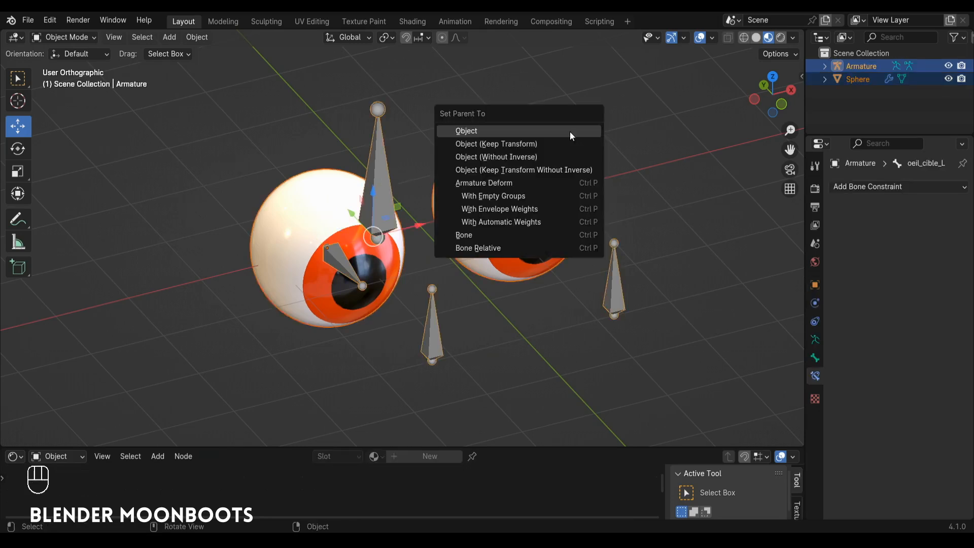
{"action": "left_click", "coordinate": [542, 196]}
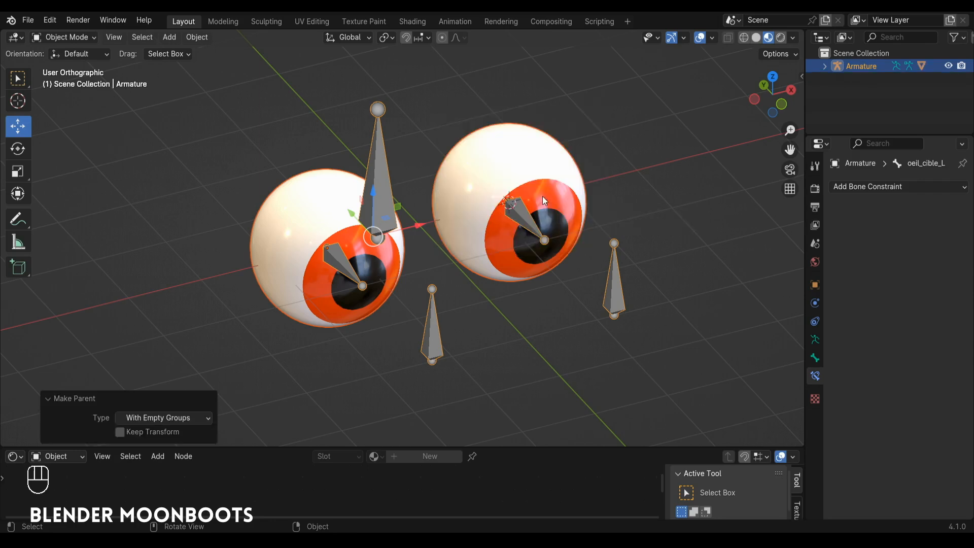
Step: Move the eyeballs' Armature modifier above the Subdivision modifier in the modifier stack
{"action": "left_click", "coordinate": [506, 162]}
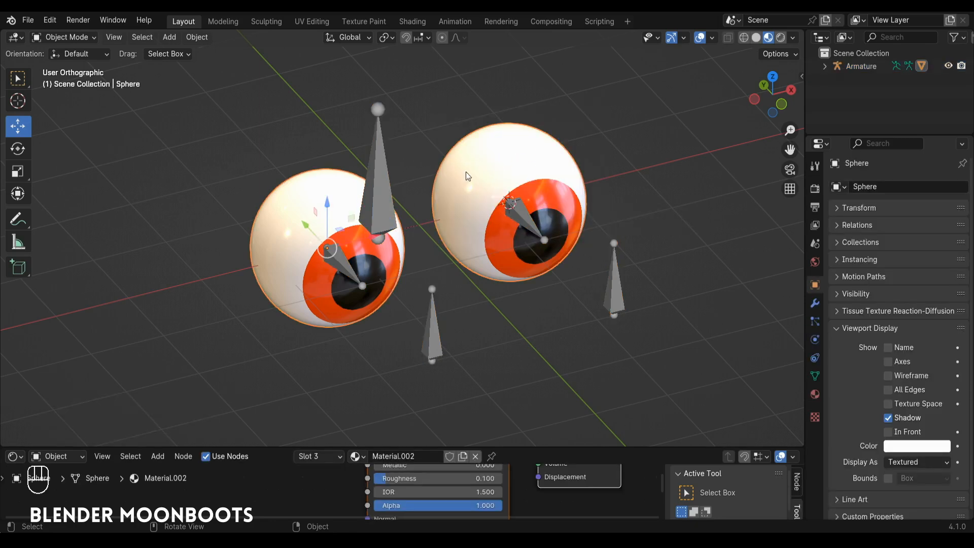
{"action": "left_click", "coordinate": [815, 304]}
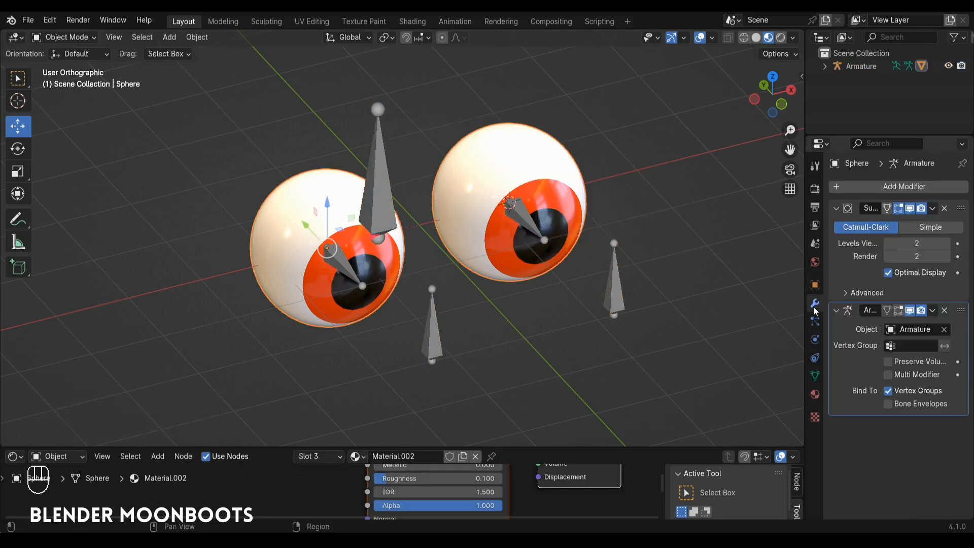
{"action": "left_click_drag", "start_coordinate": [806, 297], "coordinate": [758, 297]}
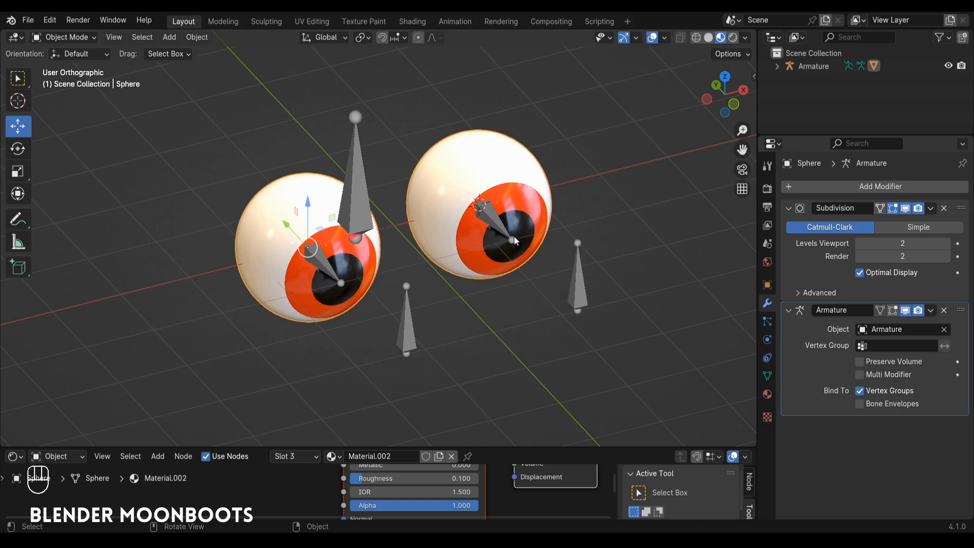
{"action": "left_click_drag", "start_coordinate": [960, 313], "coordinate": [960, 206]}
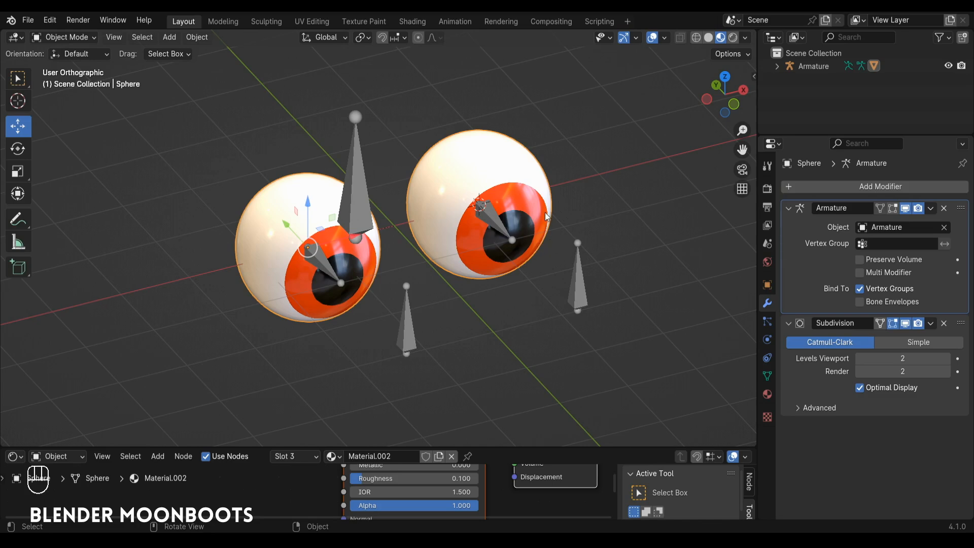
Step: In Edit Mode, select only the linked mesh of the eyeball around the oeil_L bone and assign it to the oeil_L vertex group
{"action": "left_click", "coordinate": [767, 376]}
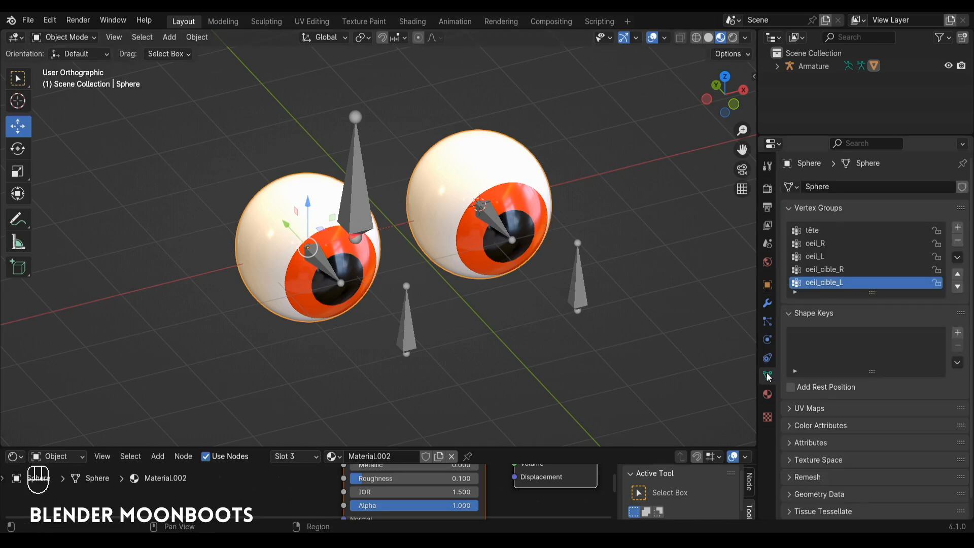
{"action": "left_click_drag", "start_coordinate": [869, 294], "coordinate": [870, 318]}
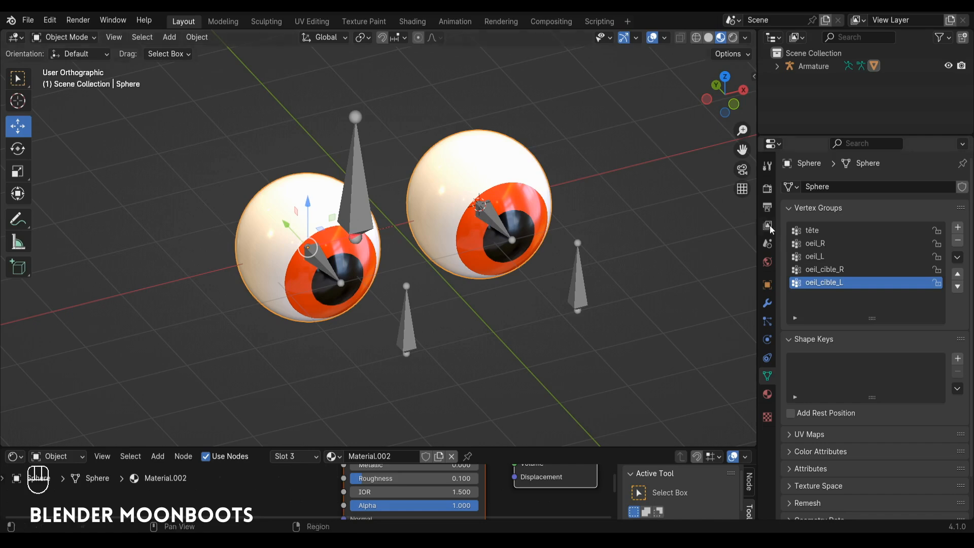
{"action": "key", "text": "Tab"}
{"action": "key", "text": "a"}
{"action": "key", "text": "a"}
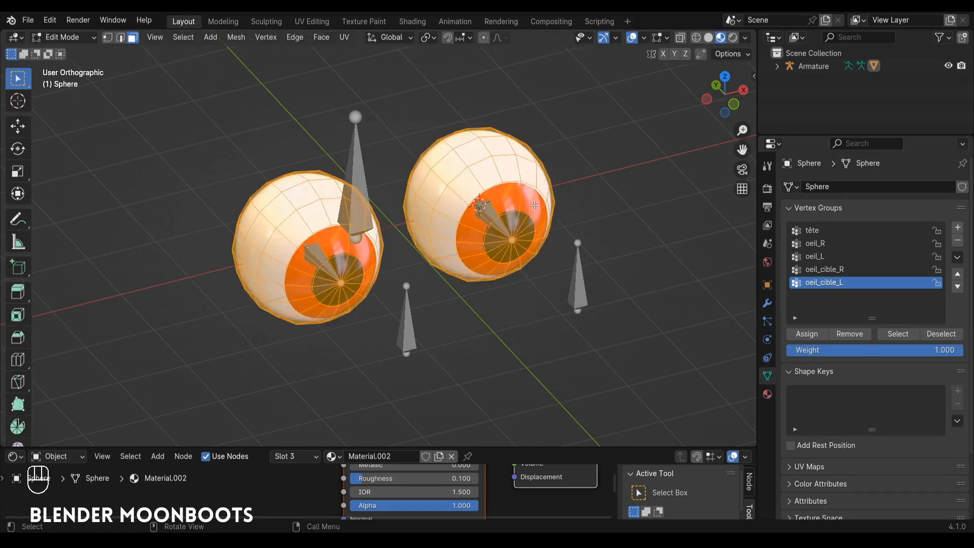
{"action": "key", "text": "l"}
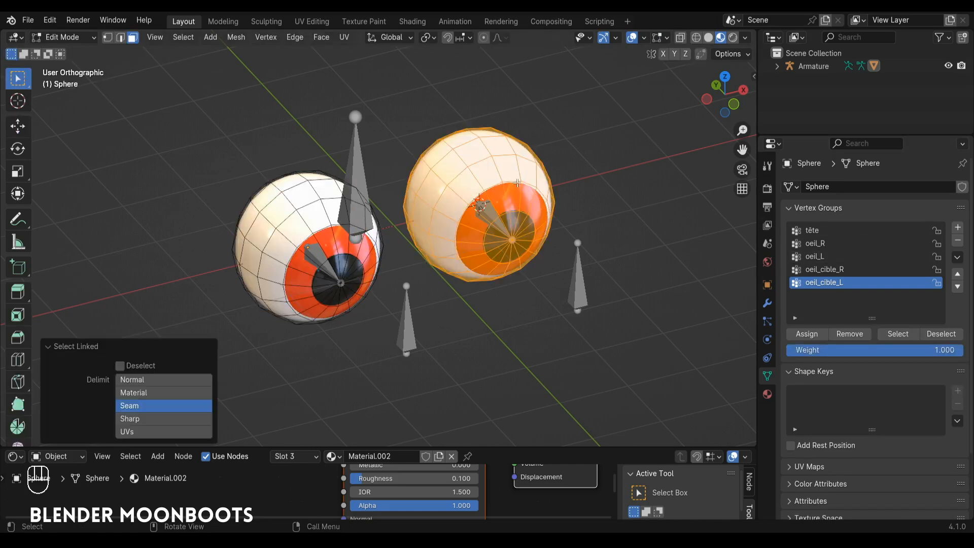
{"action": "left_click_drag", "start_coordinate": [521, 203], "coordinate": [540, 217], "text": "ctrl+alt"}
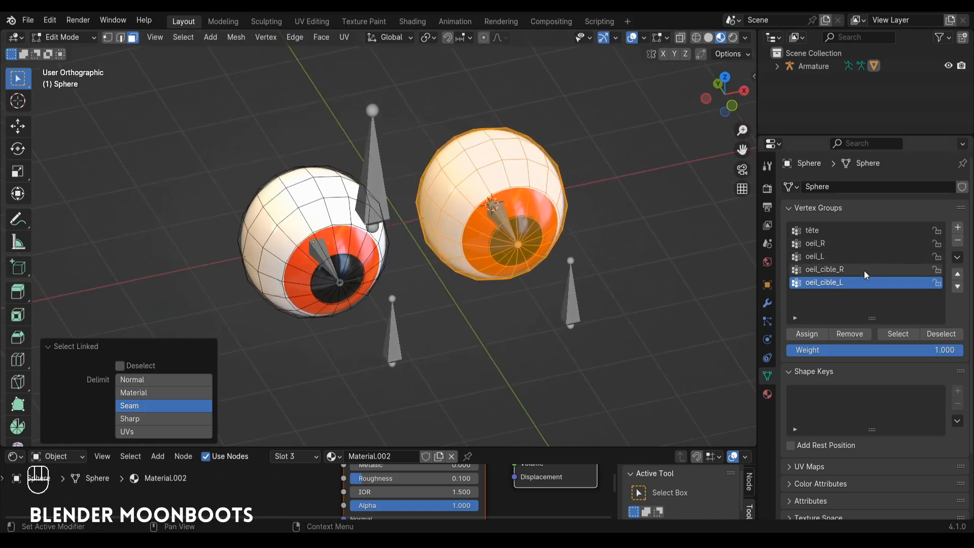
{"action": "left_click", "coordinate": [839, 256]}
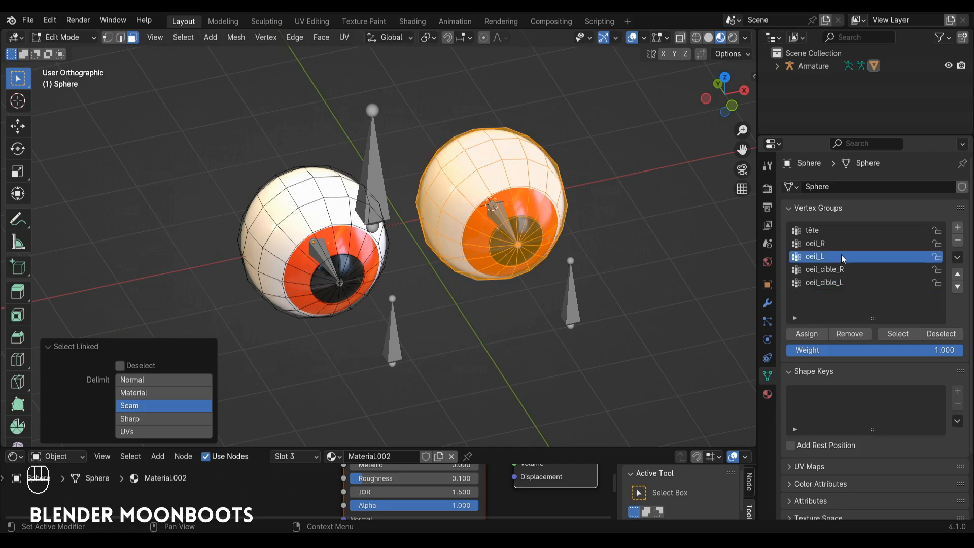
{"action": "left_click", "coordinate": [807, 333]}
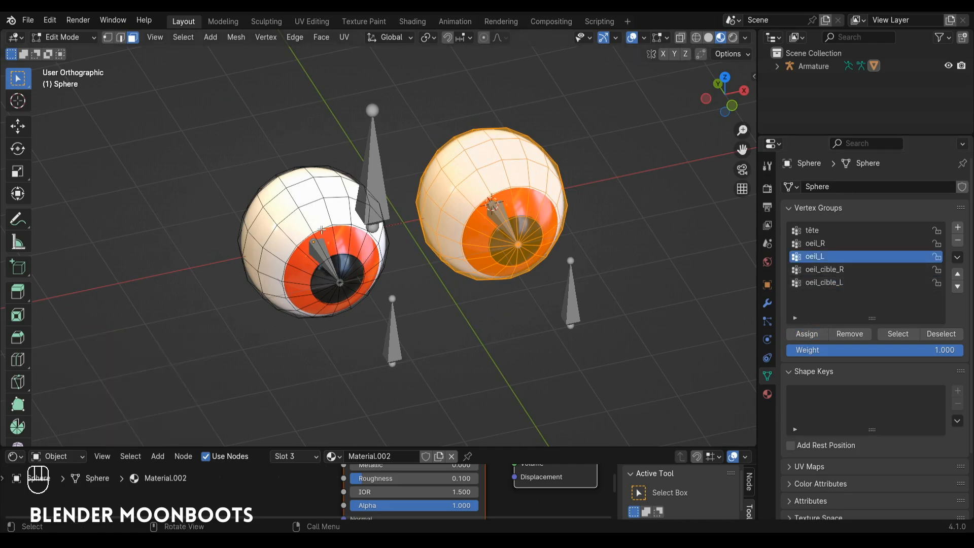
Step: Select only the other eyeball's linked mesh, assign it to the oeil_R vertex group, and leave Edit Mode
{"action": "key", "text": "alt+a"}
{"action": "key", "text": "l"}
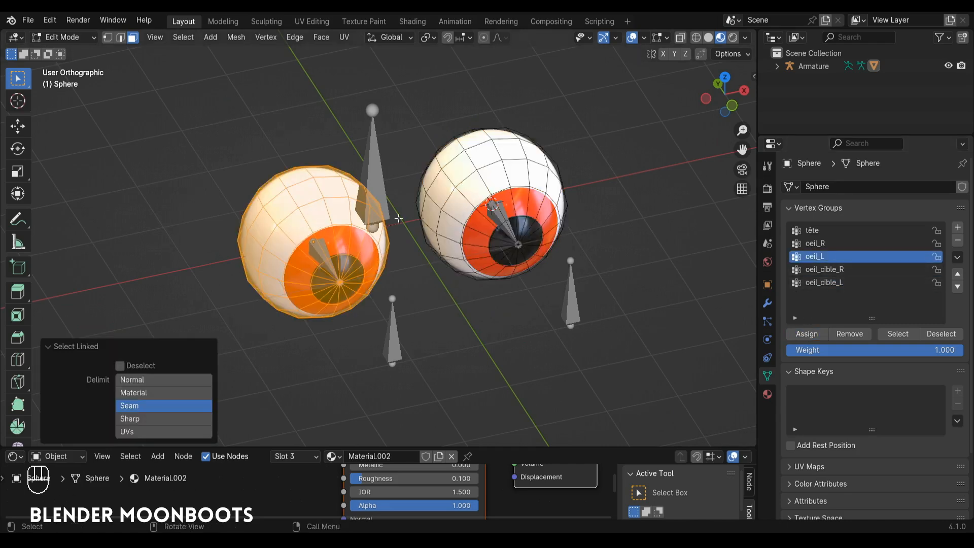
{"action": "left_click", "coordinate": [822, 244]}
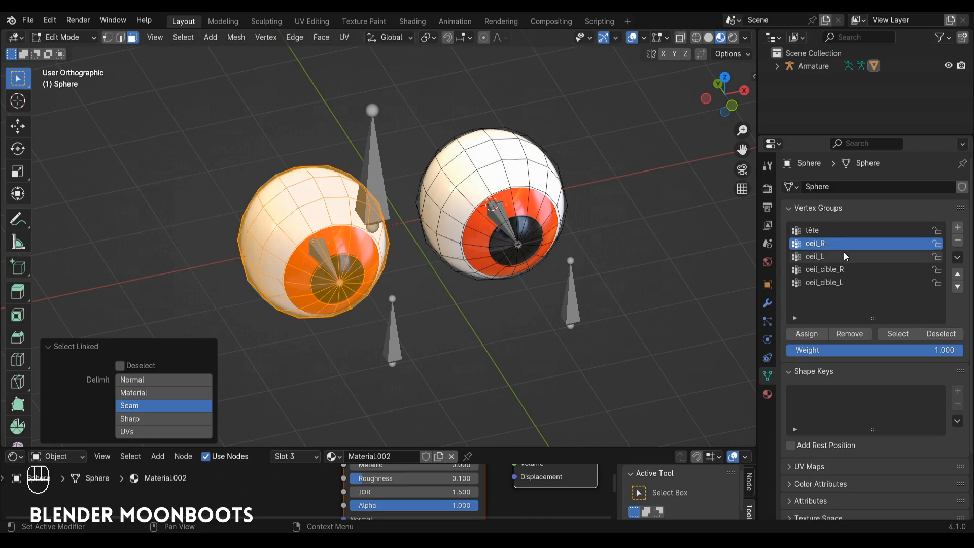
{"action": "left_click", "coordinate": [810, 336]}
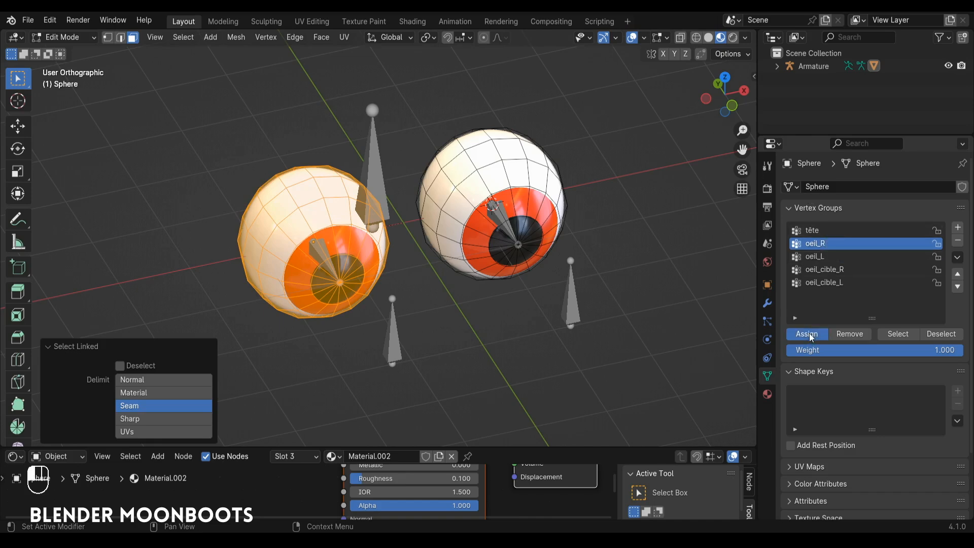
{"action": "key", "text": "Tab"}
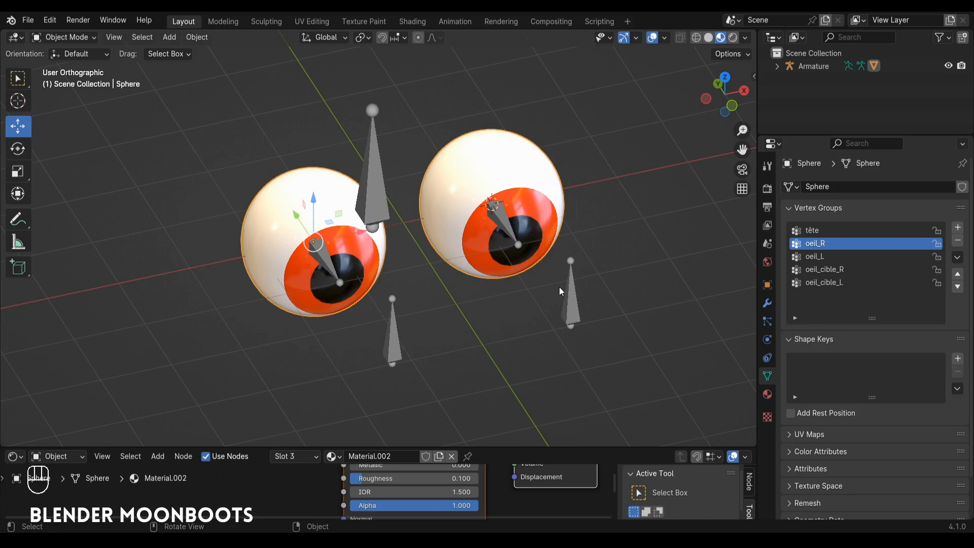
Step: In Pose Mode, try moving the oeil_cible_L bone to test the eye tracking, and undo the move
{"action": "left_click", "coordinate": [571, 299]}
{"action": "key", "text": "ctrl+Tab"}
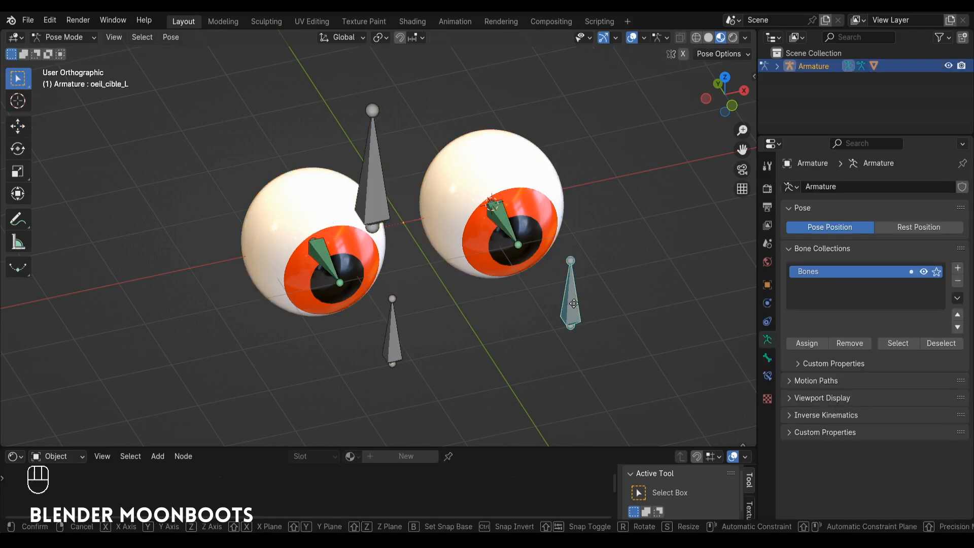
{"action": "key", "text": "g"}
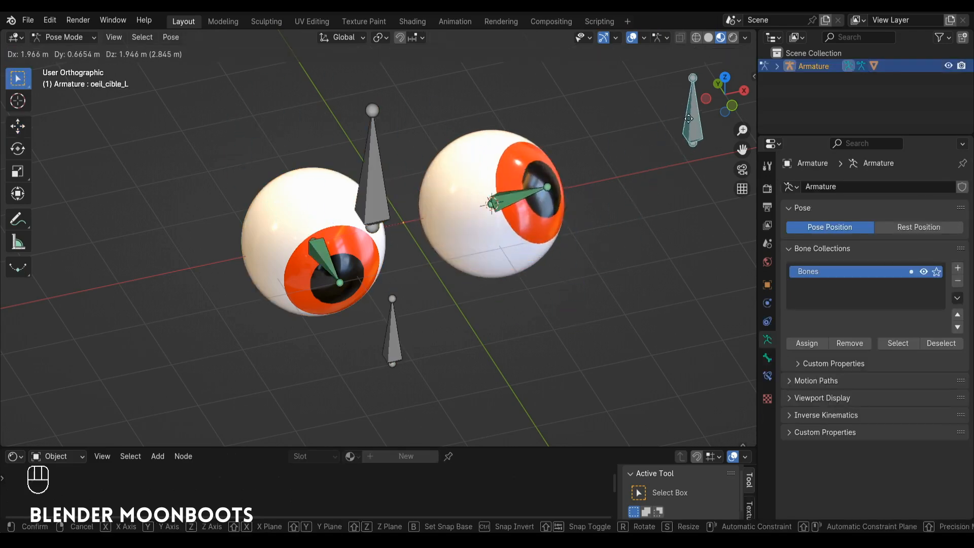
{"action": "right_click", "coordinate": [532, 207]}
{"action": "left_click_drag", "start_coordinate": [531, 206], "coordinate": [544, 195], "text": "alt"}
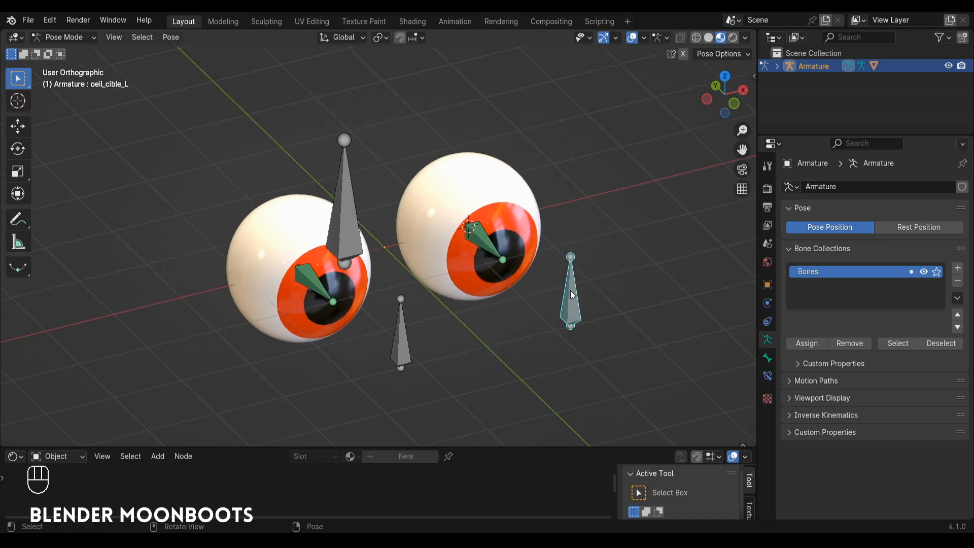
{"action": "key", "text": "g"}
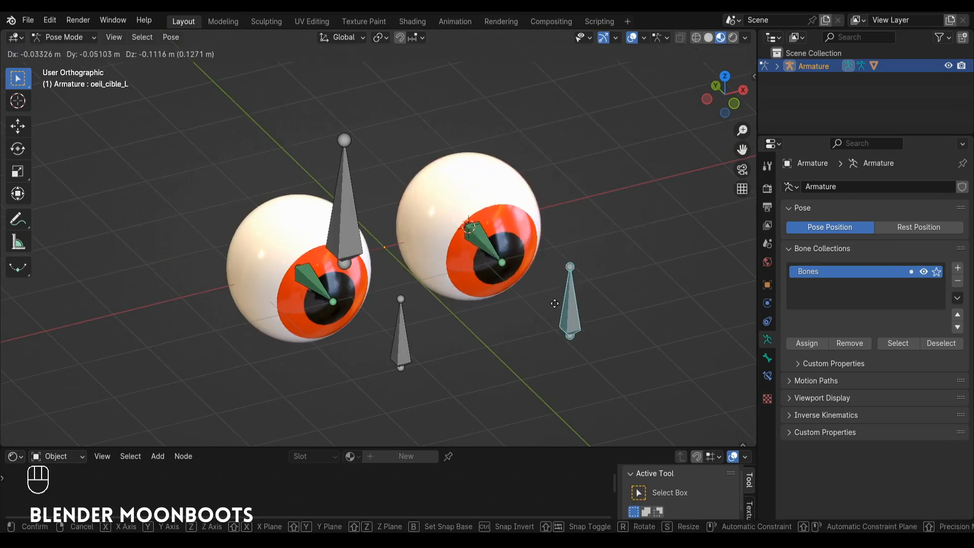
{"action": "left_click", "coordinate": [512, 292]}
{"action": "key", "text": "ctrl+z"}
{"action": "left_click_drag", "start_coordinate": [530, 261], "coordinate": [533, 281], "text": "alt+shift"}
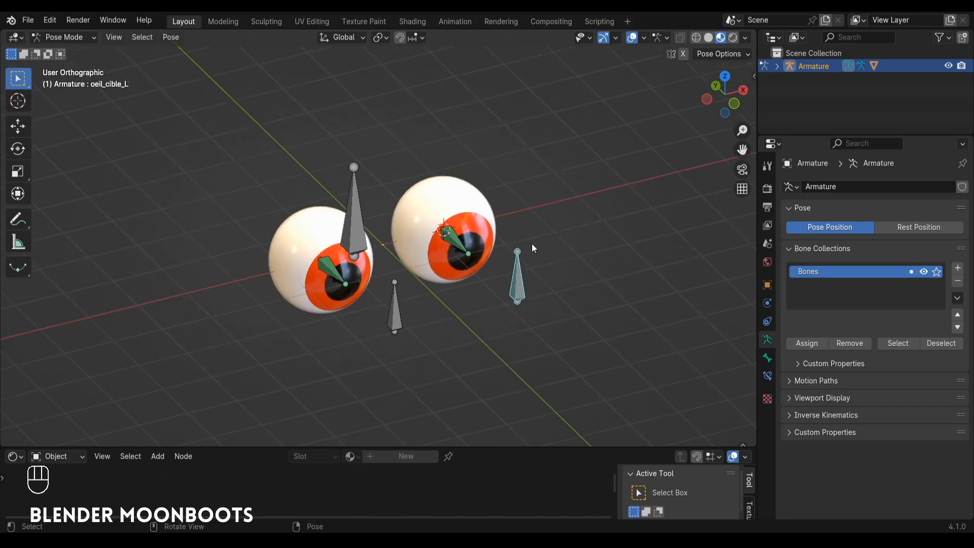
Step: In Edit Mode, duplicate the tête bone and move the copy about -4.46 m along Y, in front of the eyes
{"action": "key", "text": "Tab"}
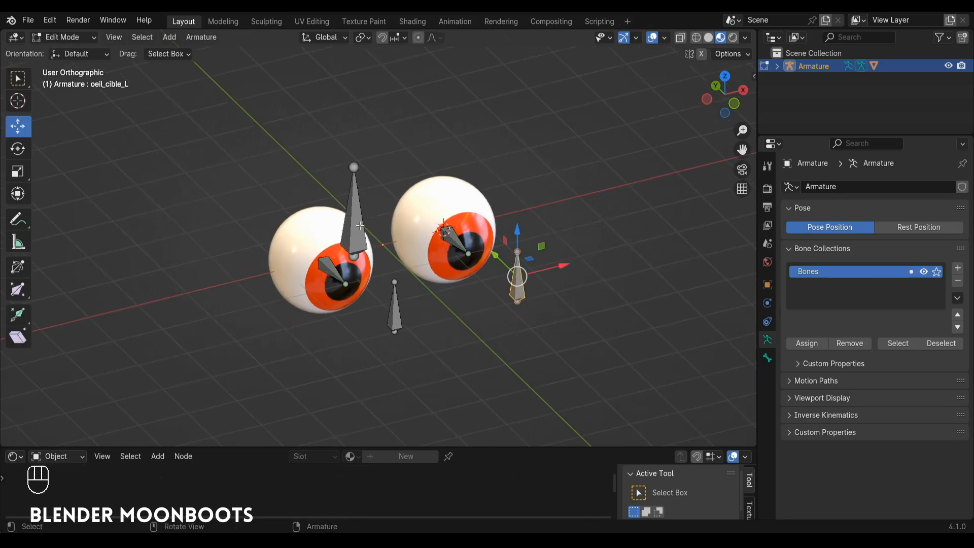
{"action": "left_click", "coordinate": [358, 226]}
{"action": "left_click_drag", "start_coordinate": [359, 225], "coordinate": [379, 220], "text": "alt"}
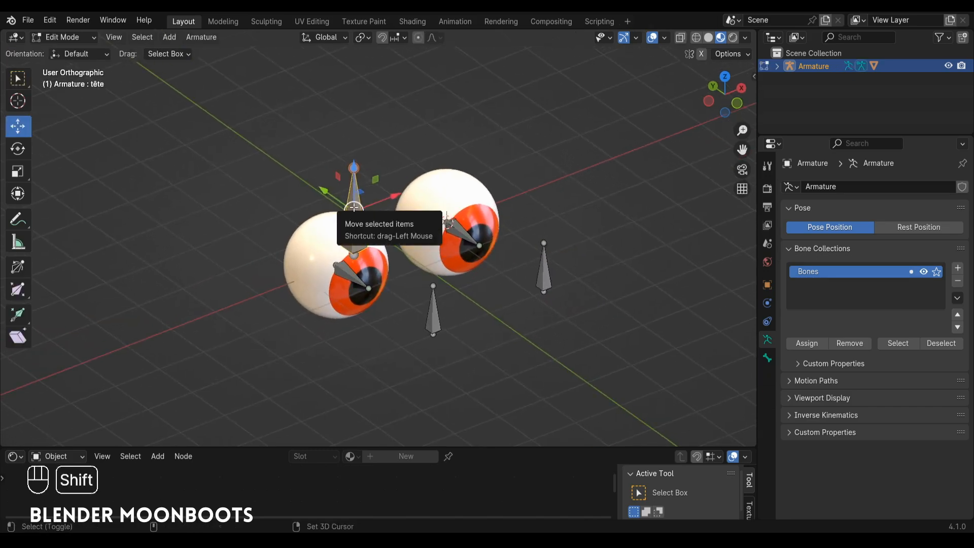
{"action": "key", "text": "shift+d"}
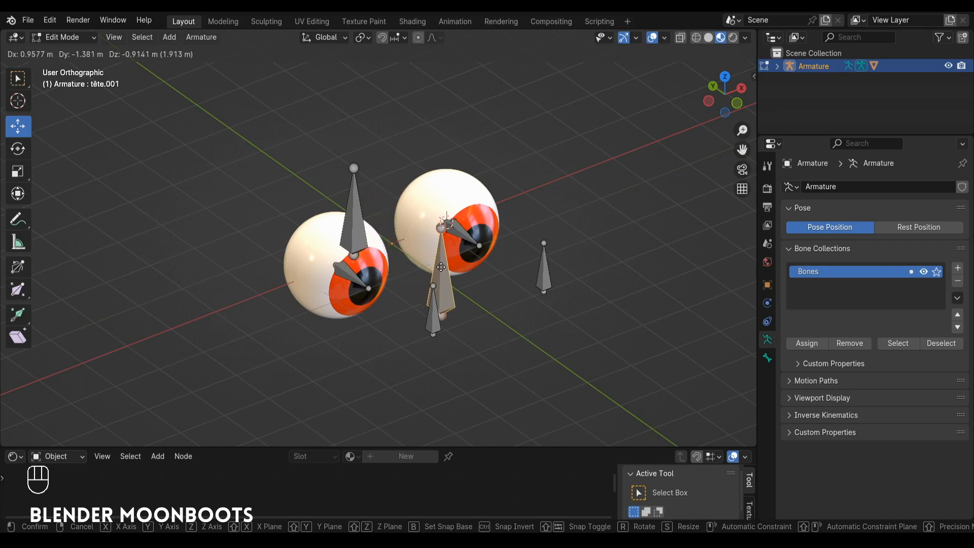
{"action": "key", "text": "y"}
{"action": "left_click", "coordinate": [501, 307]}
{"action": "left_click_drag", "start_coordinate": [501, 308], "coordinate": [495, 284], "text": "alt"}
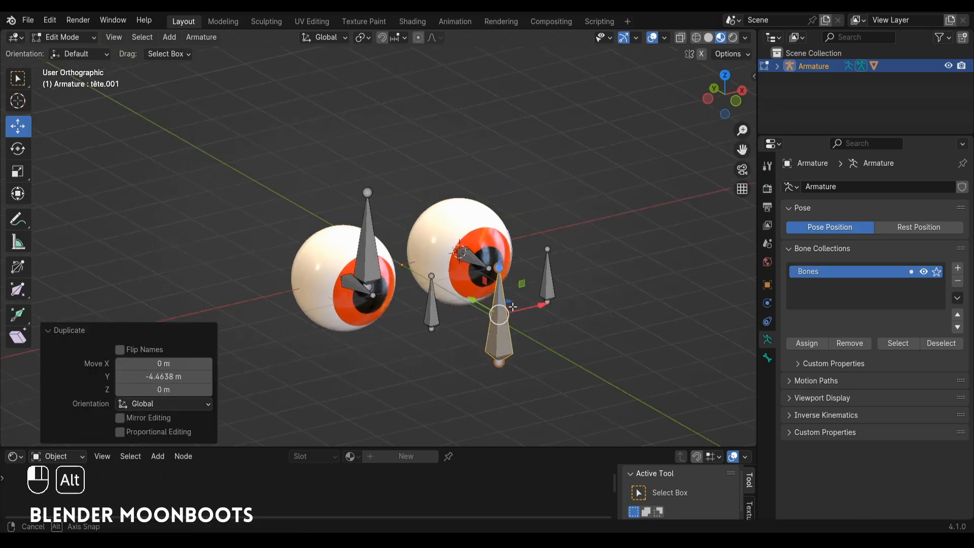
Step: Scale the duplicated bone to about 0.887 and rename it oeil_cible_parent
{"action": "left_click_drag", "start_coordinate": [558, 251], "coordinate": [498, 227], "text": "ctrl+alt"}
{"action": "key", "text": "s"}
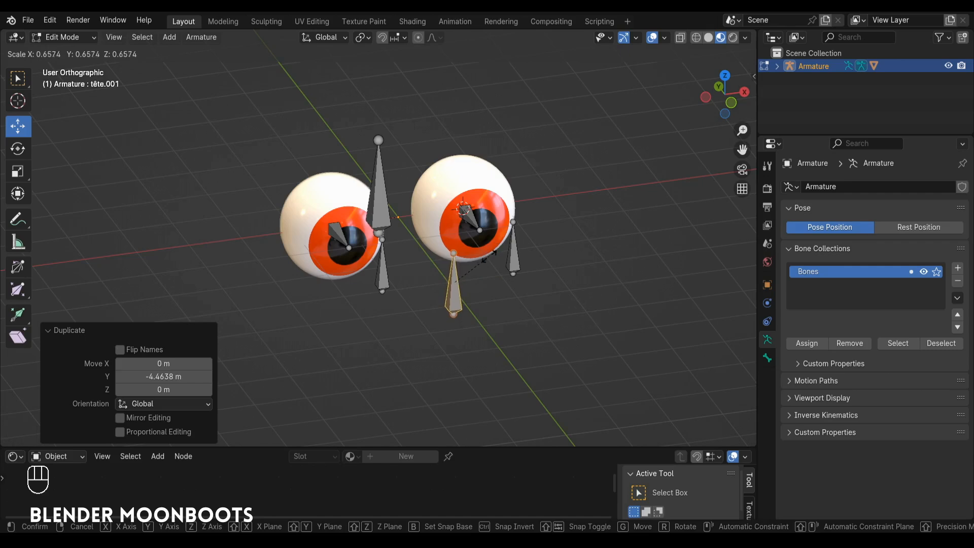
{"action": "left_click", "coordinate": [497, 243]}
{"action": "key", "text": "F2"}
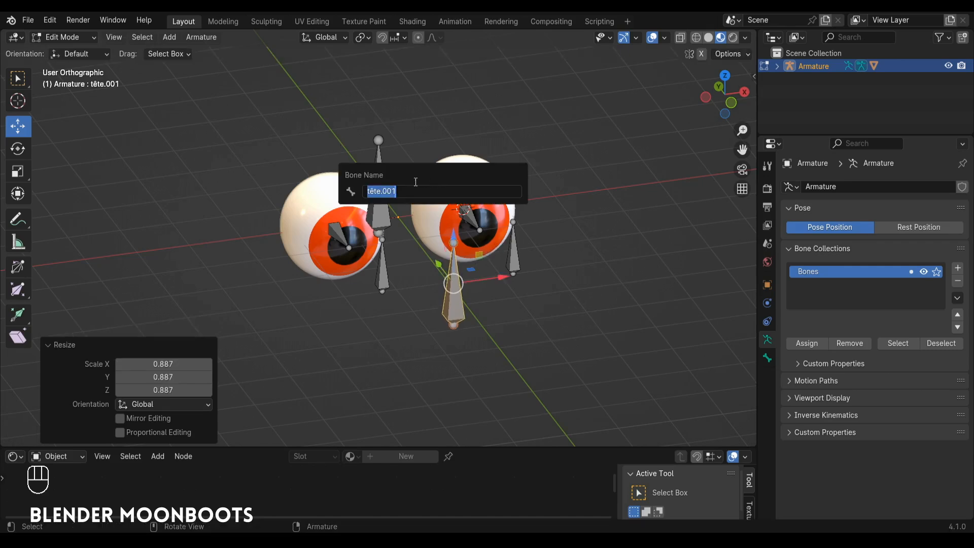
{"action": "type", "text": "o"}
{"action": "type", "text": "eil_cible_parent"}
{"action": "key", "text": "Return"}
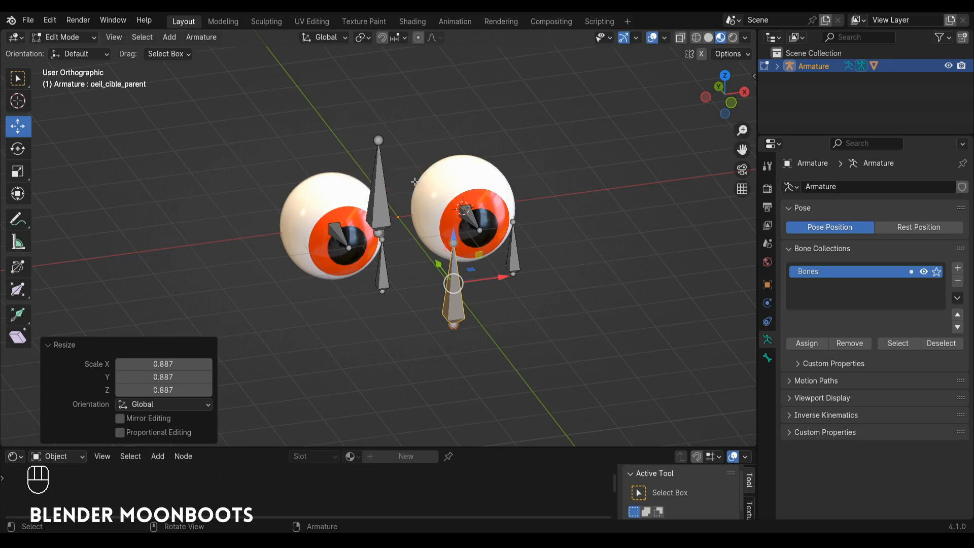
Step: Parent both eye target bones to the oeil_cible_parent bone with Keep Offset
{"action": "left_click", "coordinate": [389, 272]}
{"action": "left_click", "coordinate": [515, 256], "text": "shift"}
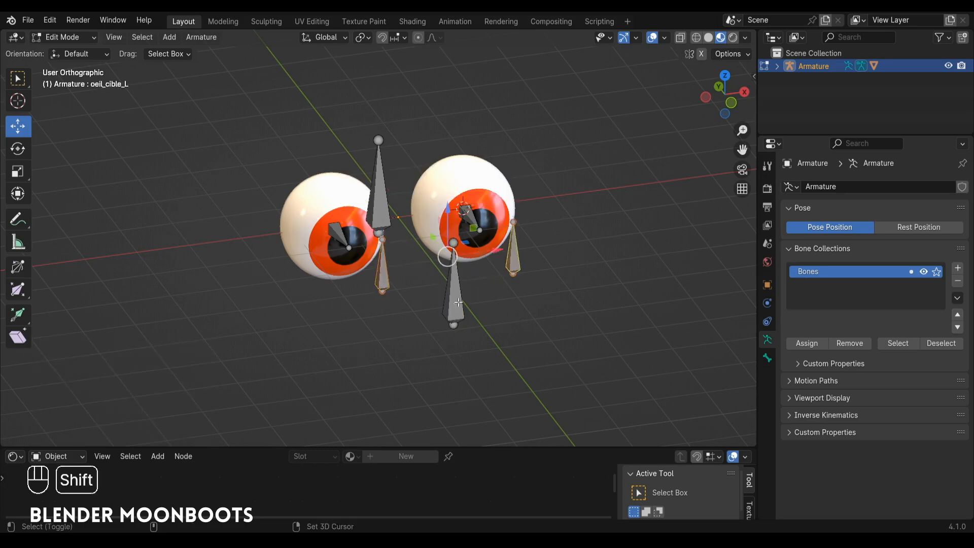
{"action": "left_click", "coordinate": [453, 307], "text": "shift"}
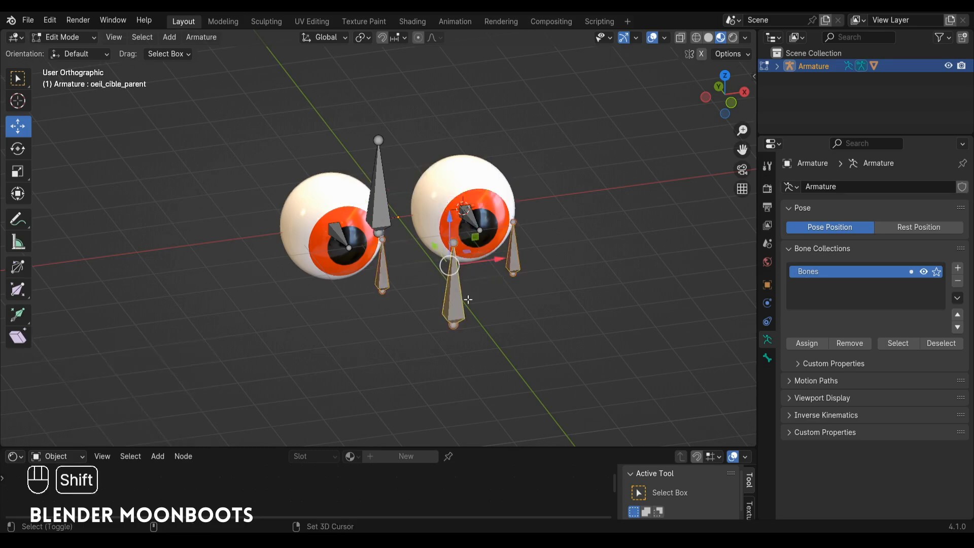
{"action": "key", "text": "ctrl+p"}
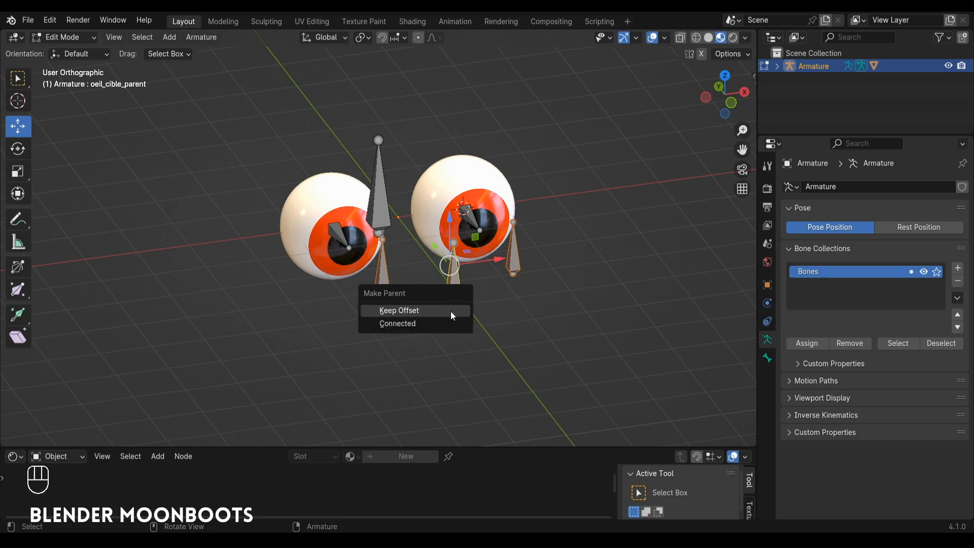
{"action": "left_click", "coordinate": [451, 311]}
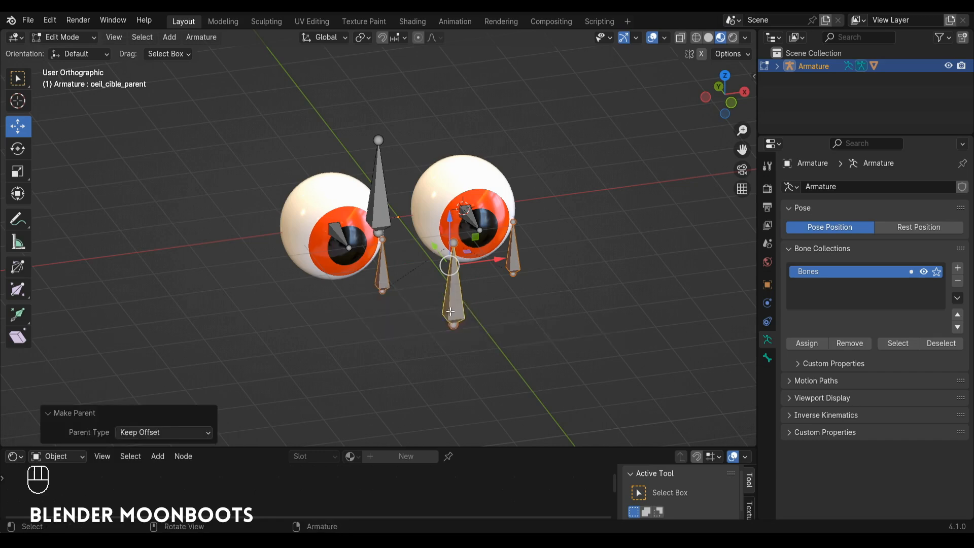
Step: In Pose Mode, try moving the oeil_cible_parent bone to test both eyes together, and undo the moves
{"action": "key", "text": "ctrl+Tab"}
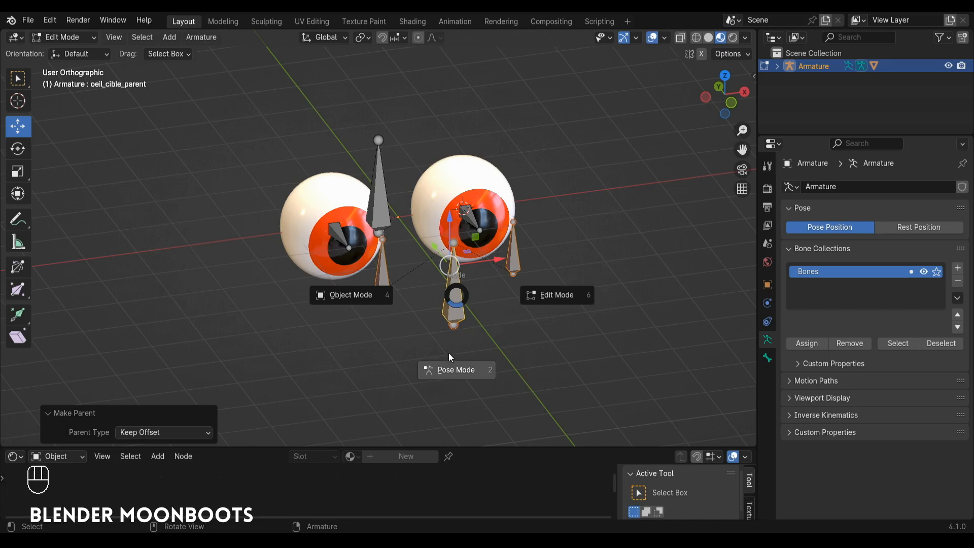
{"action": "left_click", "coordinate": [452, 364]}
{"action": "left_click", "coordinate": [457, 314]}
{"action": "key", "text": "g"}
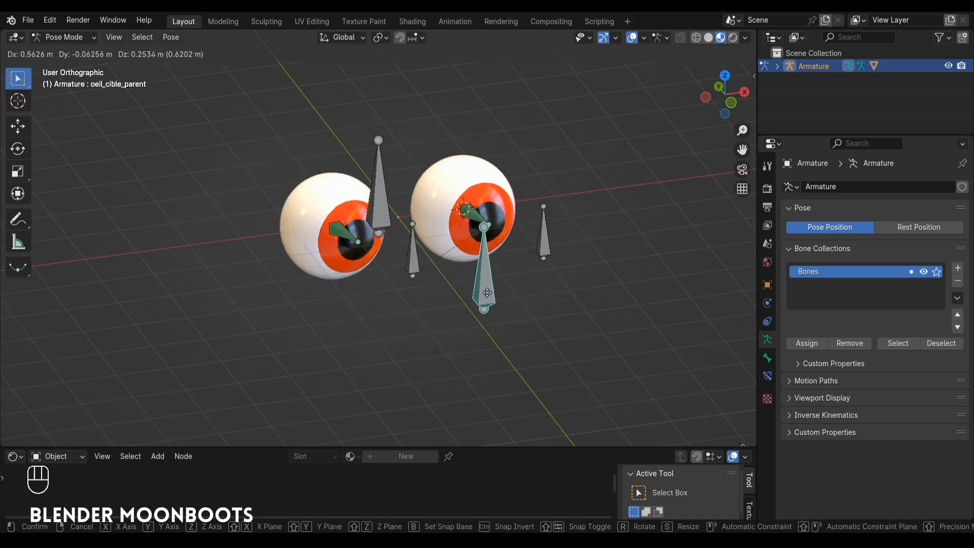
{"action": "left_click", "coordinate": [481, 296]}
{"action": "middle_click_drag", "start_coordinate": [455, 272], "coordinate": [466, 312], "text": "alt"}
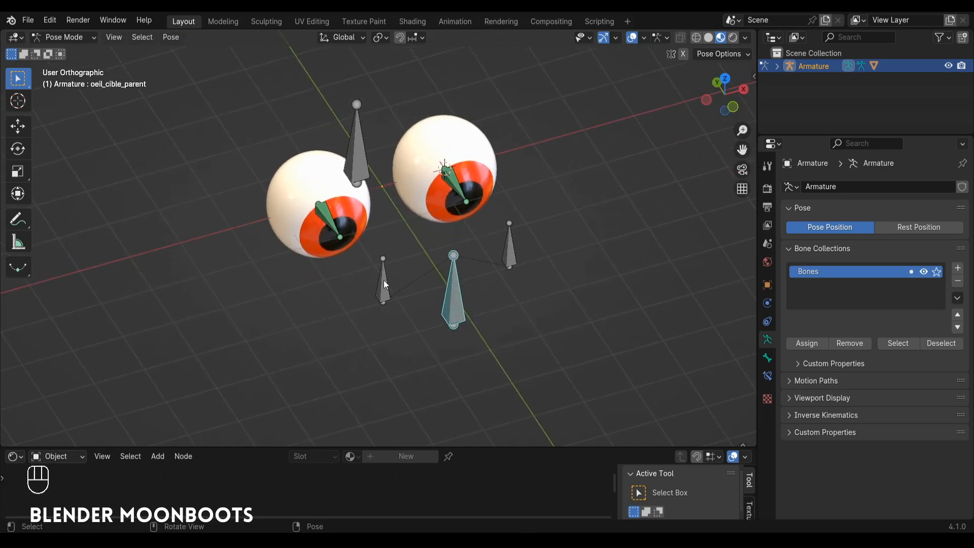
{"action": "key", "text": "g"}
{"action": "left_click", "coordinate": [488, 263]}
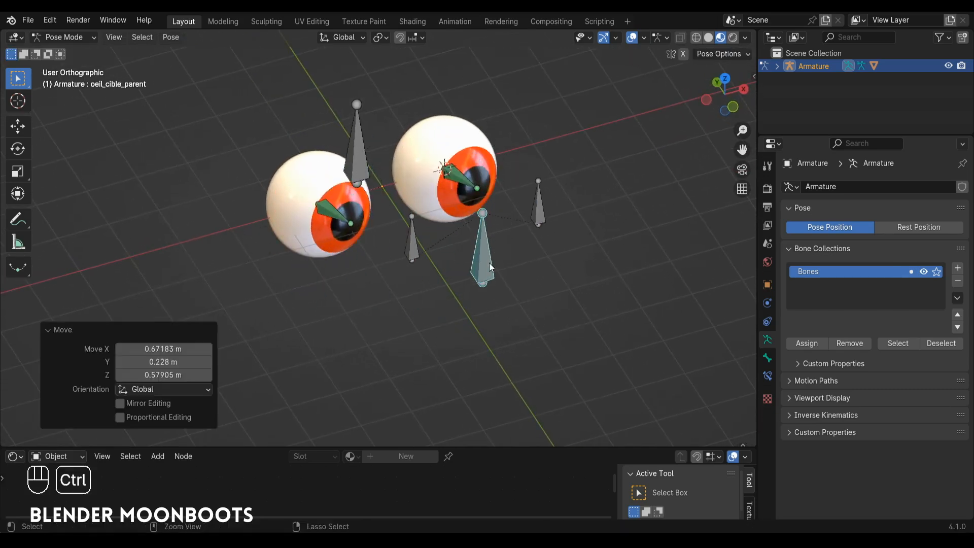
{"action": "mouse_move", "coordinate": [490, 266]}
{"action": "middle_mouse_down", "text": "alt"}
{"action": "mouse_move", "coordinate": [476, 270]}
{"action": "mouse_move", "coordinate": [509, 268]}
{"action": "mouse_move", "coordinate": [497, 261]}
{"action": "middle_mouse_up", "text": "alt"}
{"action": "scroll", "coordinate": [467, 212], "scroll_direction": "up", "scroll_amount": 3}
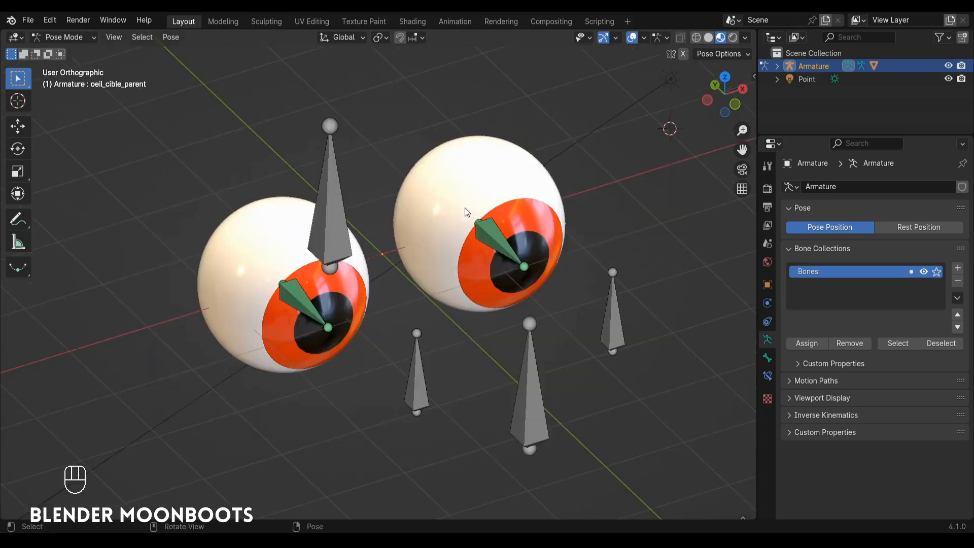
Step: In Edit Mode, parent the oeil_cible_parent, oeil_R and oeil_L bones to the tête bone with Keep Offset
{"action": "key", "text": "Tab"}
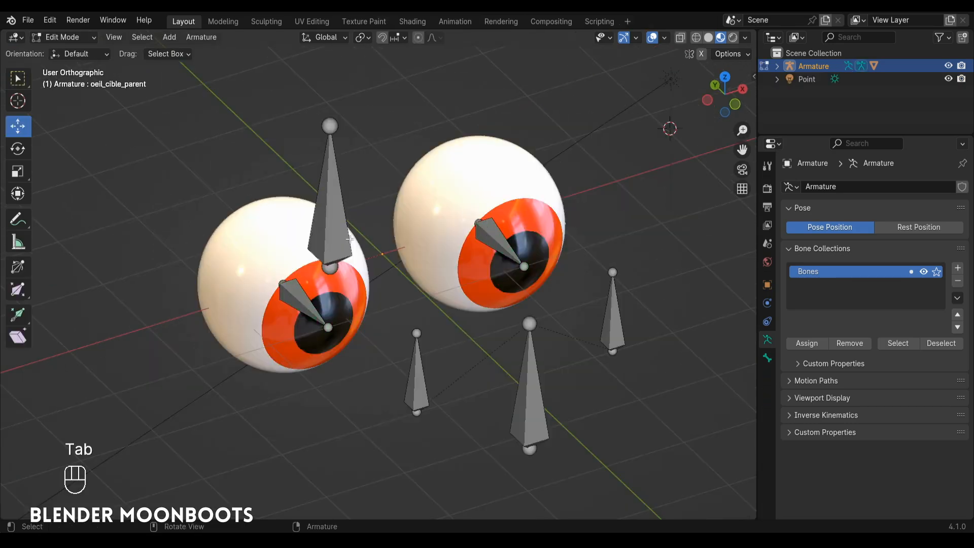
{"action": "left_click", "coordinate": [532, 392]}
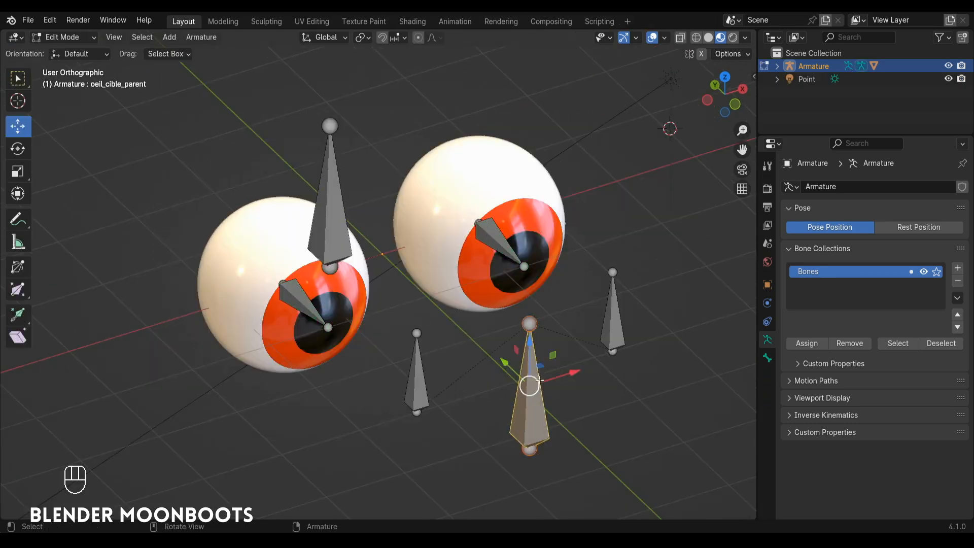
{"action": "left_click", "coordinate": [329, 292], "text": "shift"}
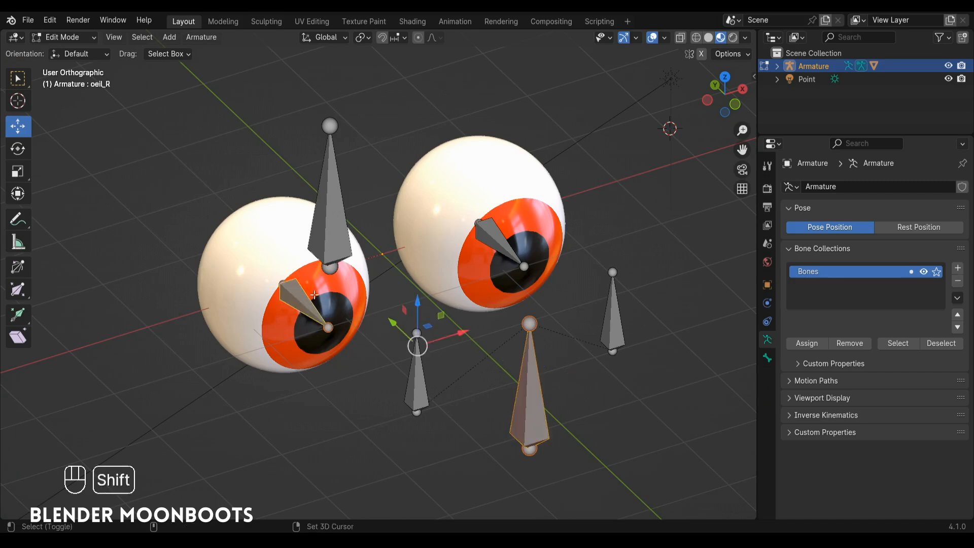
{"action": "left_click", "coordinate": [488, 229], "text": "shift"}
{"action": "left_click", "coordinate": [330, 189], "text": "shift"}
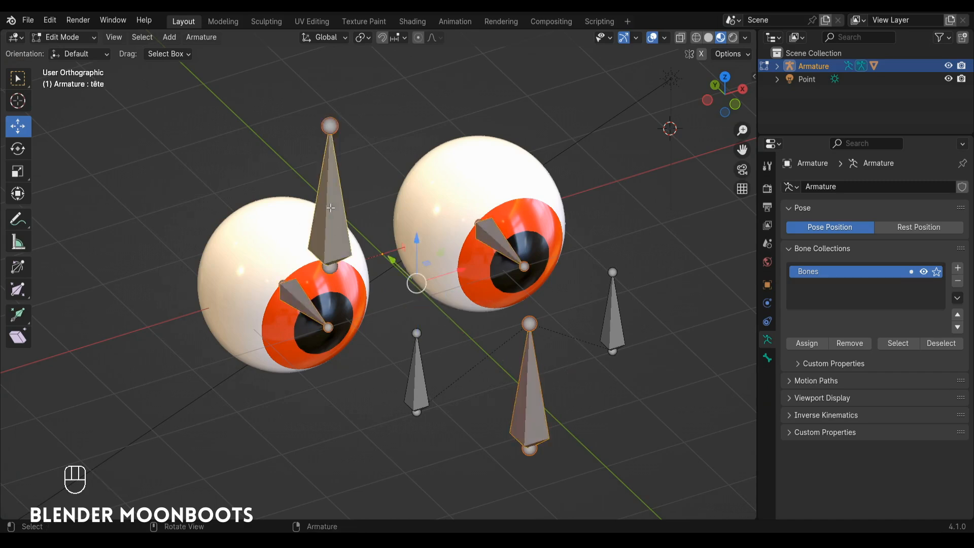
{"action": "mouse_move", "coordinate": [330, 189]}
{"action": "left_mouse_down", "text": "alt"}
{"action": "mouse_move", "coordinate": [365, 182]}
{"action": "mouse_move", "coordinate": [345, 183]}
{"action": "left_mouse_up", "text": "alt"}
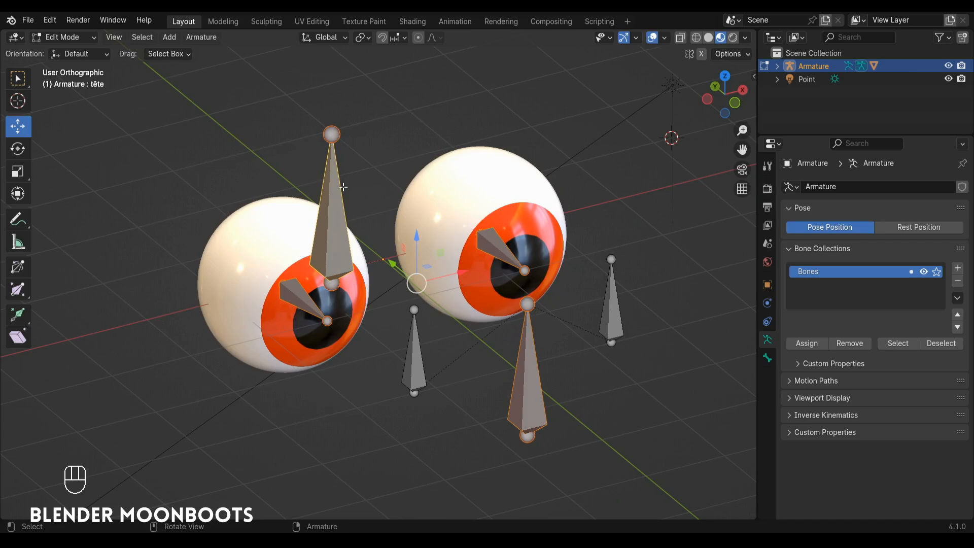
{"action": "key", "text": "ctrl+p"}
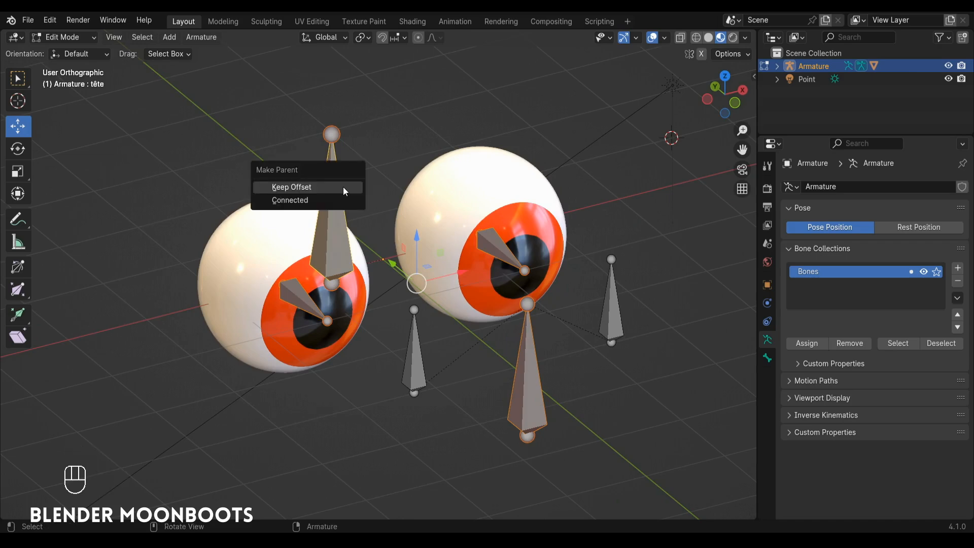
{"action": "left_click", "coordinate": [342, 187]}
Step: In Pose Mode, try moving and trackball-rotating the tête bone to test the whole rig, undoing each transform
{"action": "key", "text": "ctrl+Tab"}
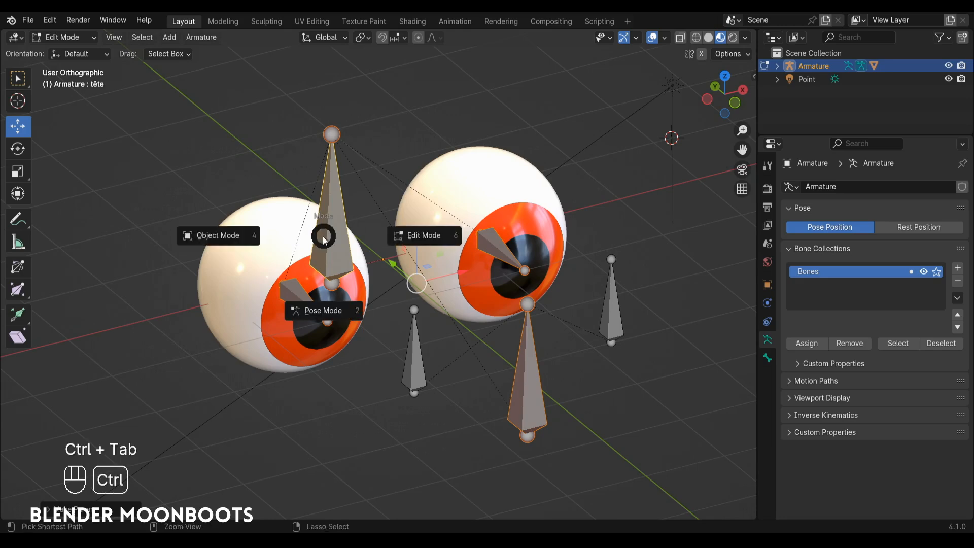
{"action": "left_click", "coordinate": [316, 313]}
{"action": "key", "text": "g"}
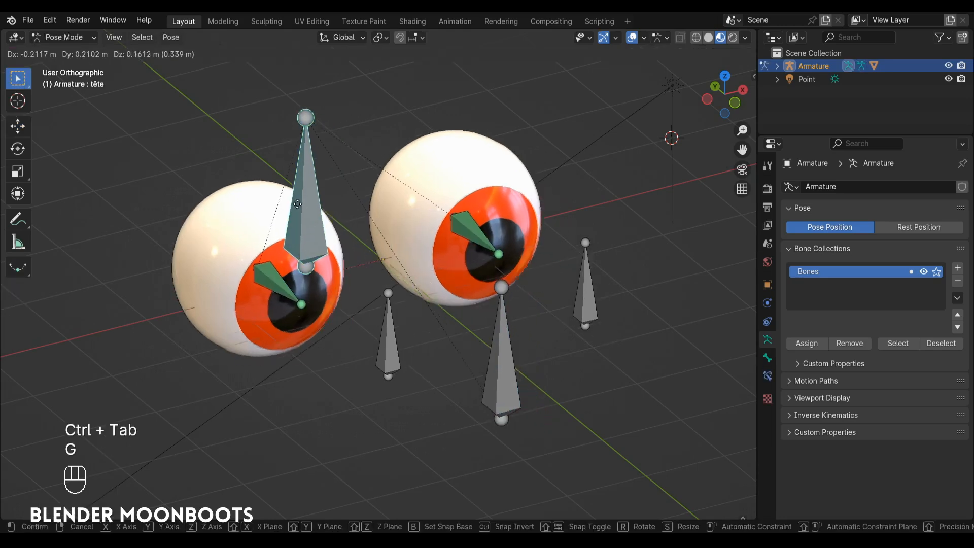
{"action": "left_click", "coordinate": [348, 190]}
{"action": "key", "text": "ctrl+z"}
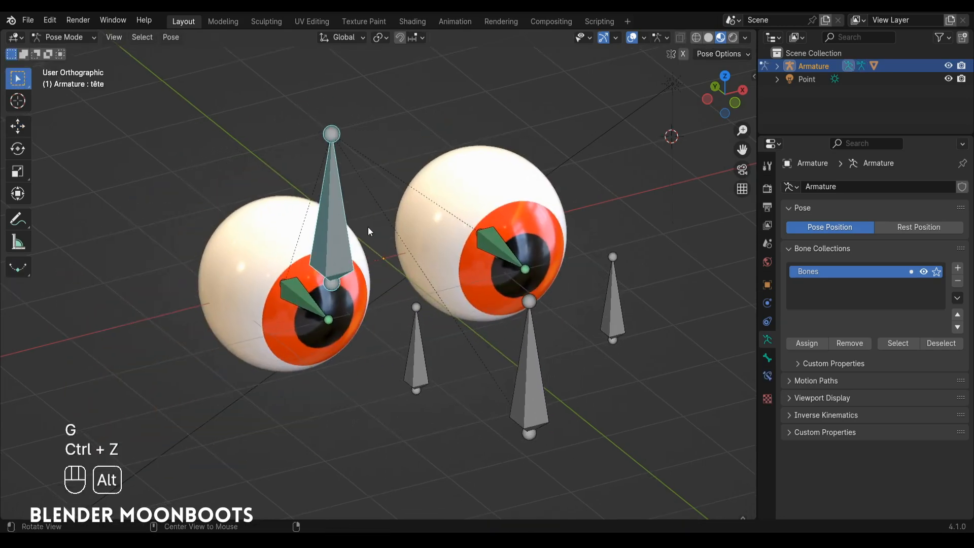
{"action": "key", "text": "r"}
{"action": "key", "text": "r"}
{"action": "left_click", "coordinate": [354, 236]}
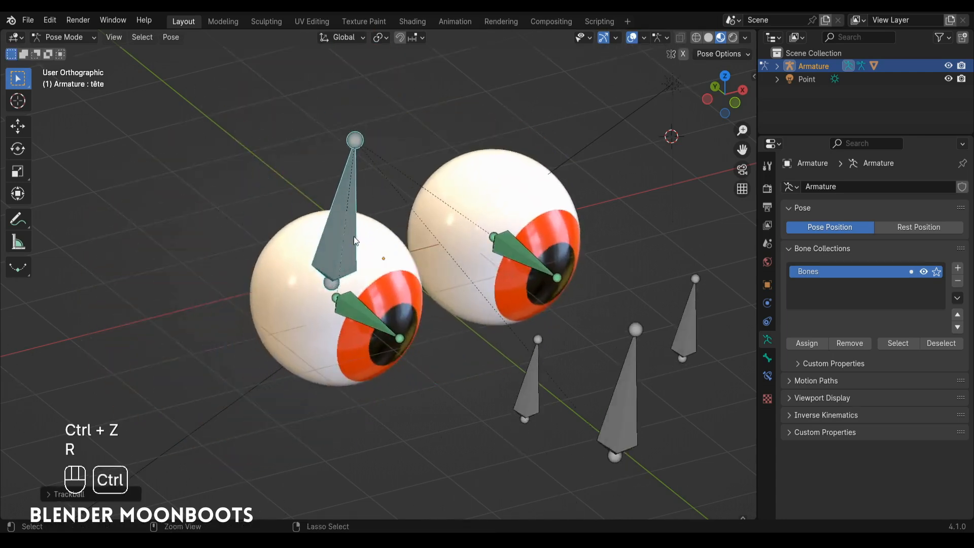
{"action": "key", "text": "ctrl+z"}
Step: Try moving the oeil_cible_parent bone under the head hierarchy, and undo the move
{"action": "left_click", "coordinate": [531, 361]}
{"action": "key", "text": "g"}
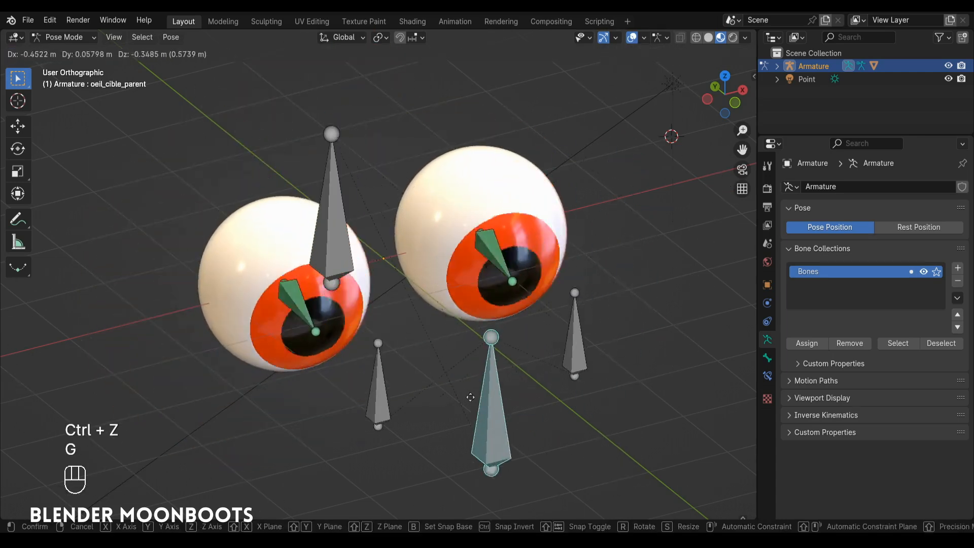
{"action": "left_click", "coordinate": [477, 297]}
{"action": "key", "text": "ctrl+z"}
{"action": "left_click_drag", "start_coordinate": [493, 305], "coordinate": [519, 303], "text": "alt"}
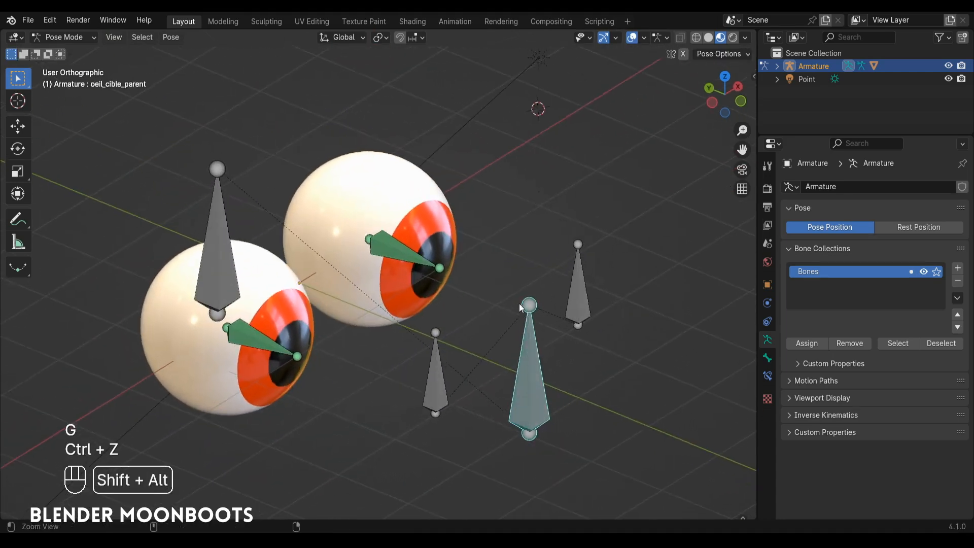
{"action": "scroll", "coordinate": [519, 303], "scroll_direction": "down", "scroll_amount": 2}
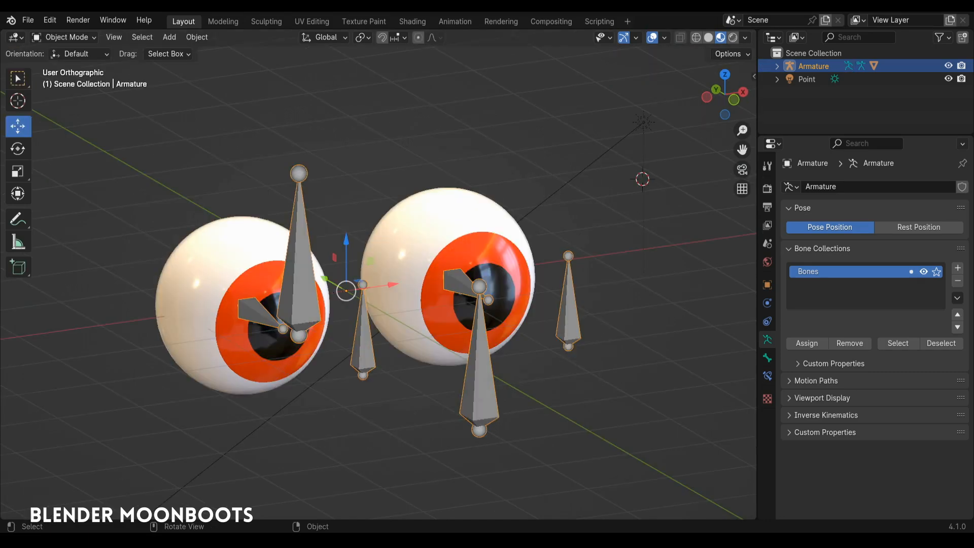
{"action": "mouse_move", "coordinate": [492, 296]}
{"action": "left_mouse_down", "text": "alt"}
{"action": "mouse_move", "coordinate": [483, 330]}
{"action": "mouse_move", "coordinate": [504, 300]}
{"action": "left_mouse_up", "text": "alt"}
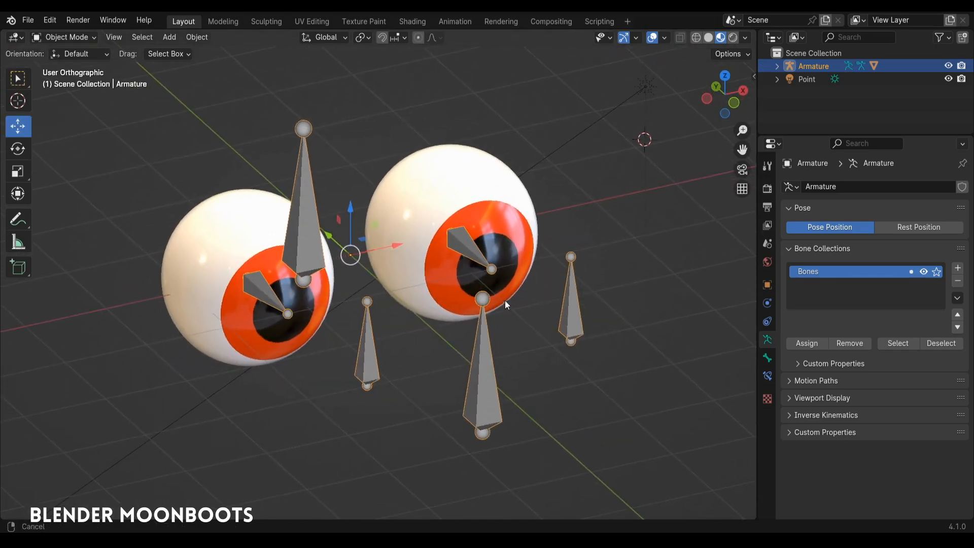
Step: In Edit Mode, move the two eye target bones, oeil_L and oeil_R to a new bone collection named caché
{"action": "key", "text": "Tab"}
{"action": "left_click", "coordinate": [485, 368]}
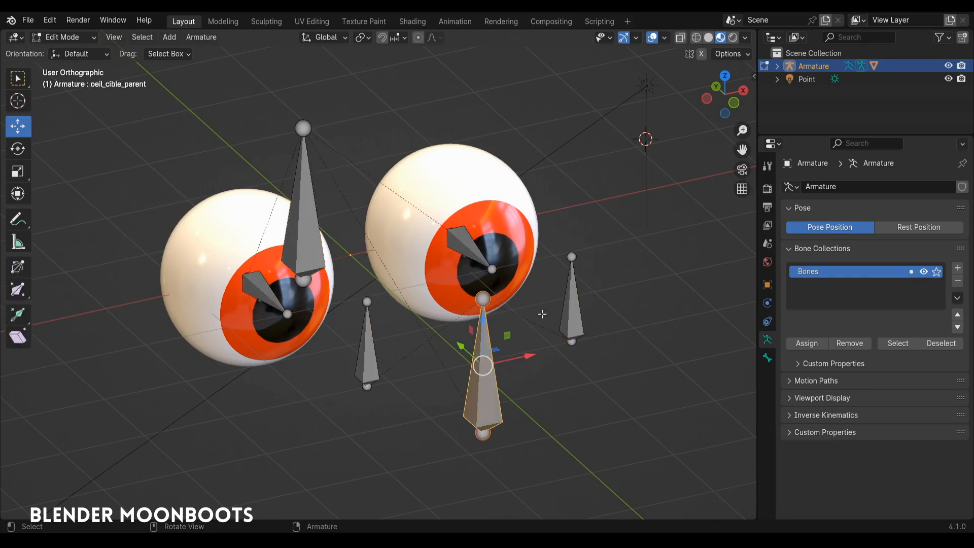
{"action": "left_click_drag", "start_coordinate": [395, 310], "coordinate": [388, 320], "text": "alt"}
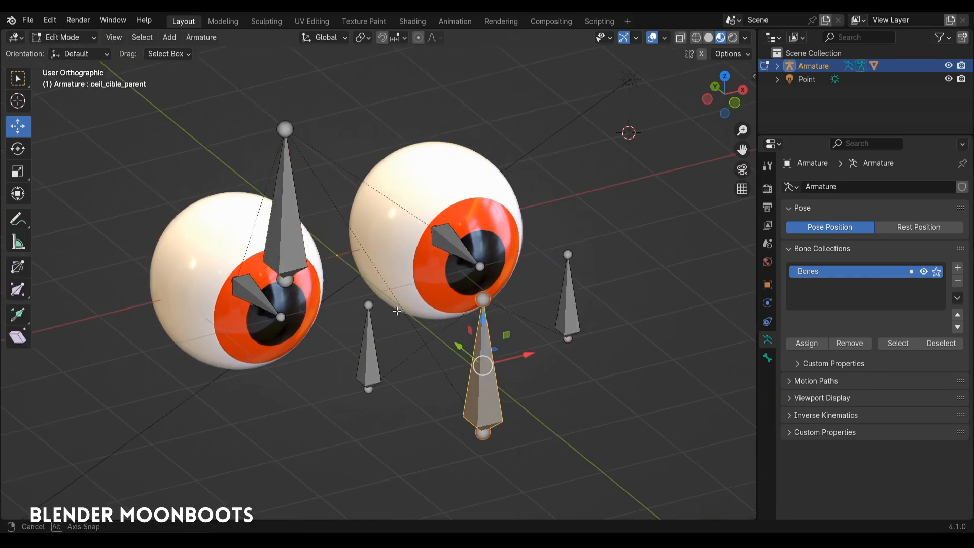
{"action": "left_click", "coordinate": [369, 350]}
{"action": "left_click", "coordinate": [572, 302], "text": "shift"}
{"action": "left_click", "coordinate": [449, 241], "text": "shift"}
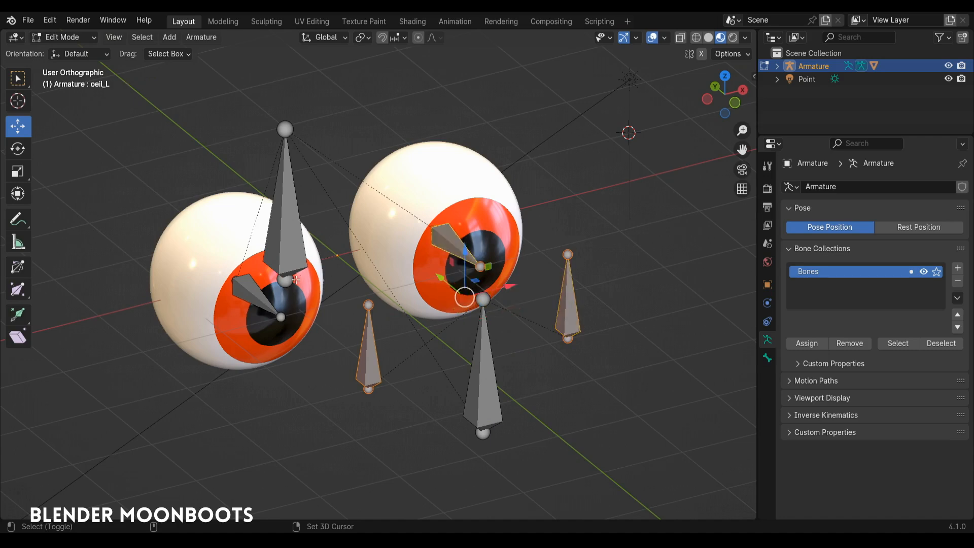
{"action": "left_click", "coordinate": [256, 293], "text": "shift"}
{"action": "key", "text": "m"}
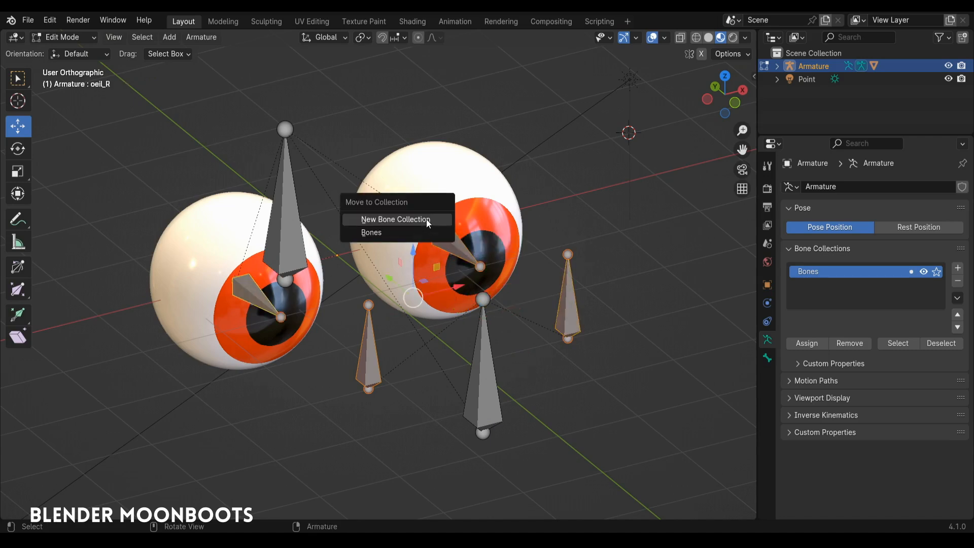
{"action": "left_click", "coordinate": [428, 220]}
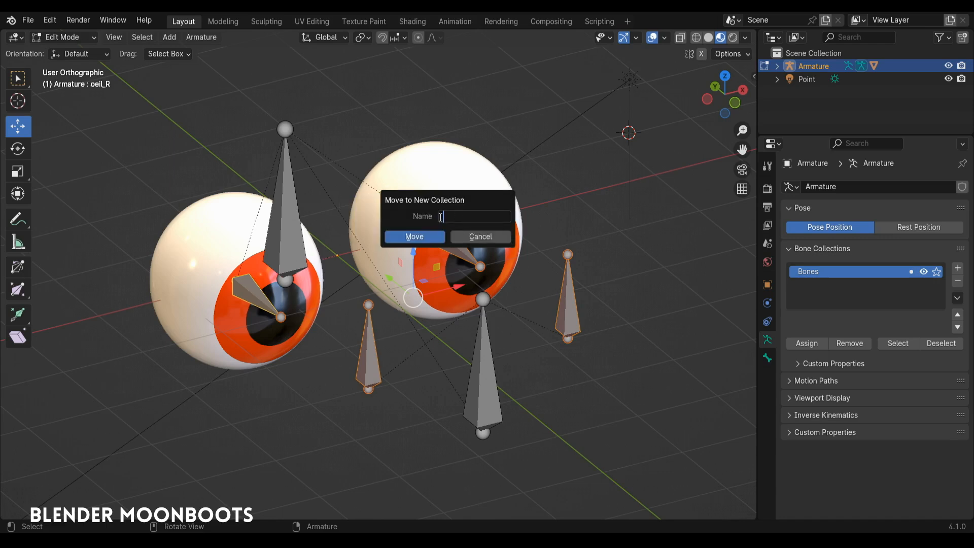
{"action": "type", "text": "caché"}
{"action": "key", "text": "Return"}
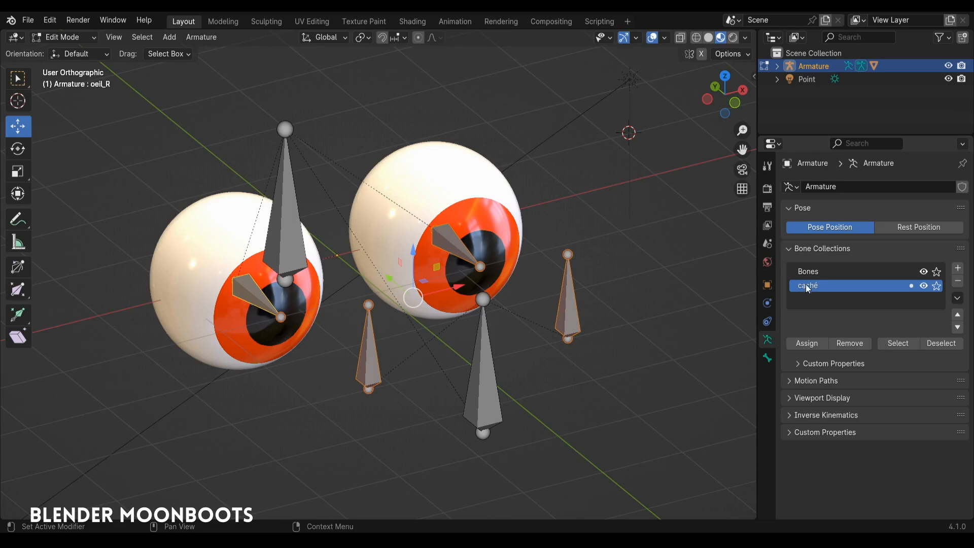
Step: Toggle the visibility of the caché bone collection to check its contents, leaving it hidden
{"action": "left_click", "coordinate": [924, 286]}
{"action": "left_click", "coordinate": [922, 289]}
{"action": "left_click", "coordinate": [924, 289]}
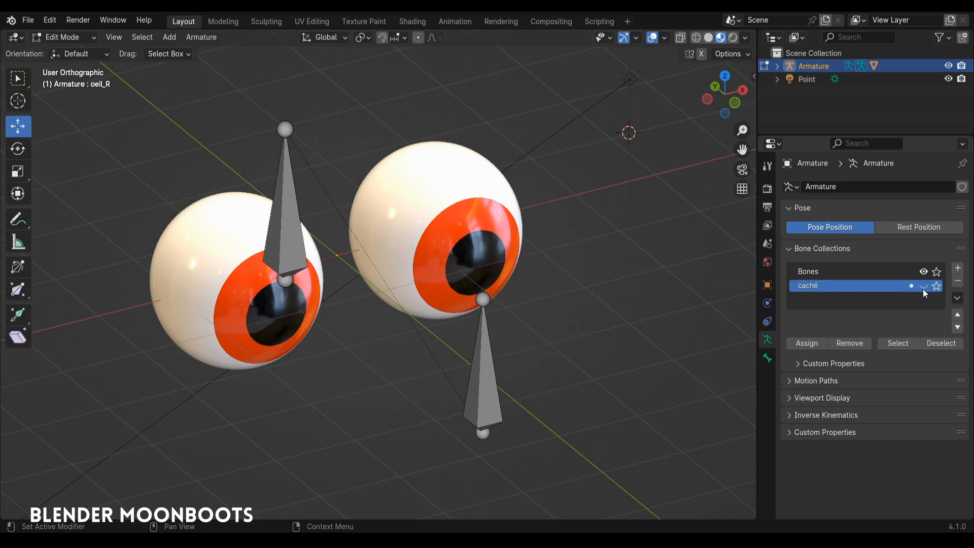
{"action": "left_click", "coordinate": [922, 287]}
{"action": "left_click", "coordinate": [922, 285]}
Step: In Pose Mode, try moving the oeil_cible_parent bone with the caché bones hidden
{"action": "key", "text": "ctrl+Tab"}
{"action": "left_click", "coordinate": [477, 468]}
{"action": "left_click", "coordinate": [487, 395]}
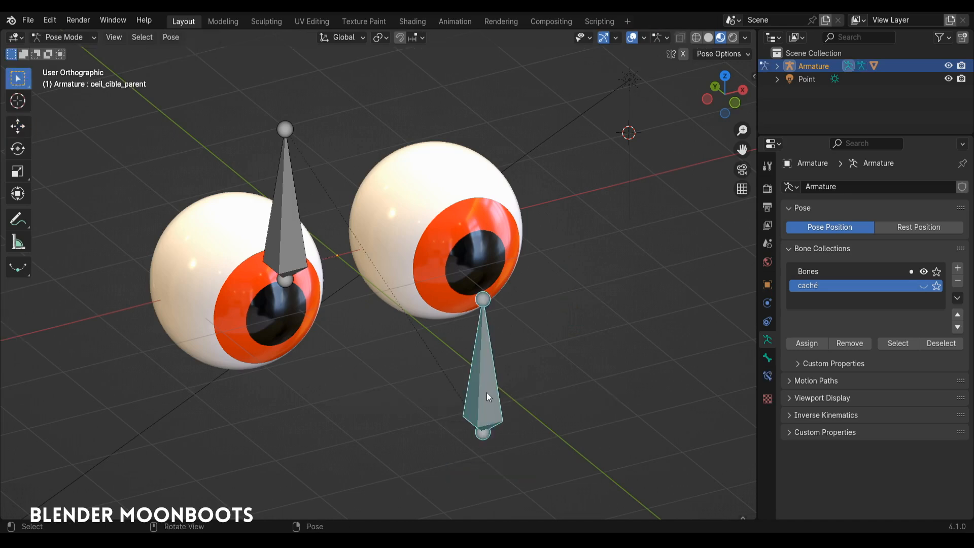
{"action": "key", "text": "g"}
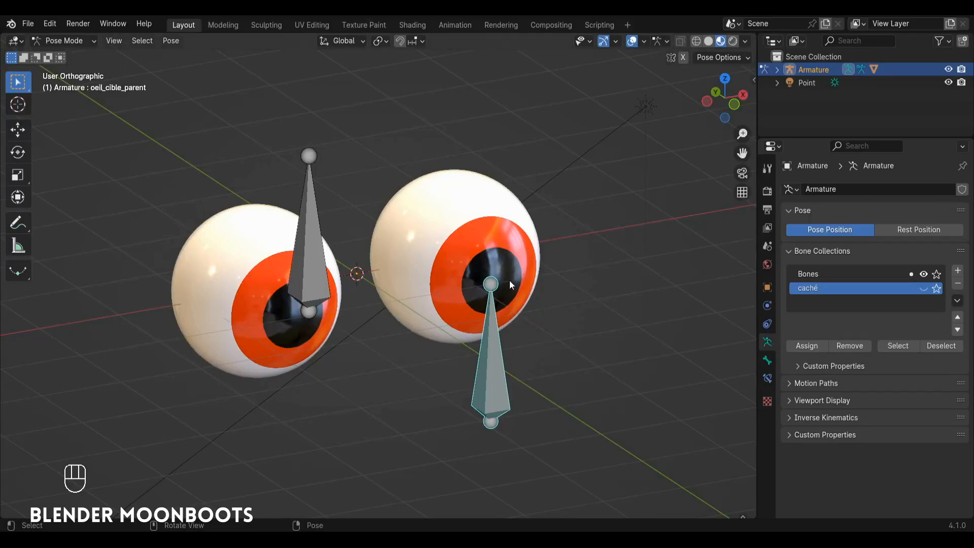
Step: In Object Mode, add a cube mesh and move it along the X axis, clear of the eyes
{"action": "key", "text": "ctrl+Tab"}
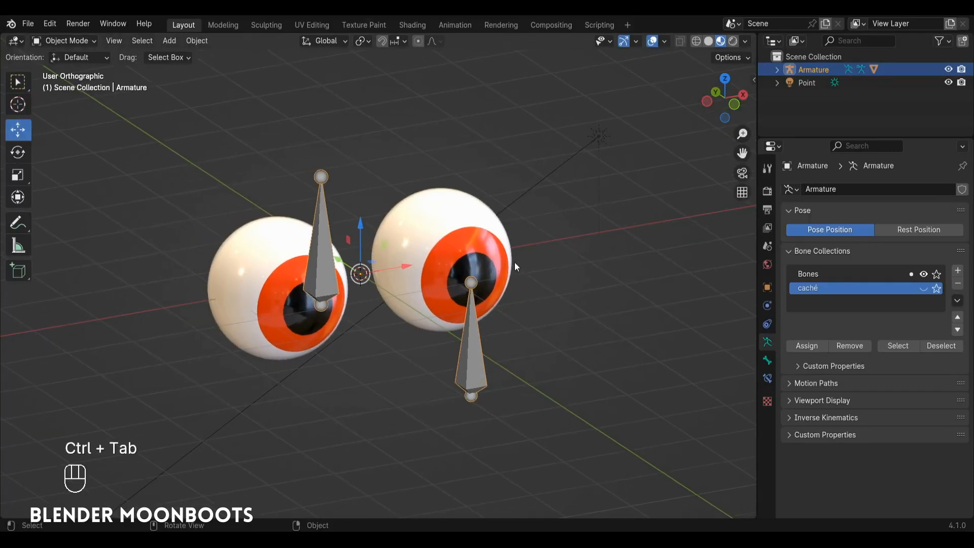
{"action": "key", "text": "shift+a"}
{"action": "mouse_move", "coordinate": [467, 279]}
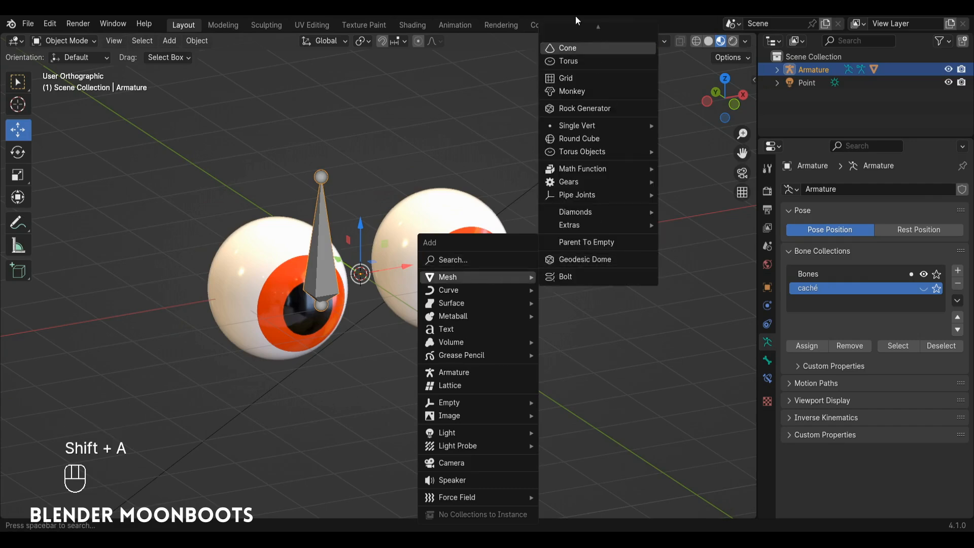
{"action": "mouse_move", "coordinate": [575, 17]}
{"action": "left_click", "coordinate": [576, 44]}
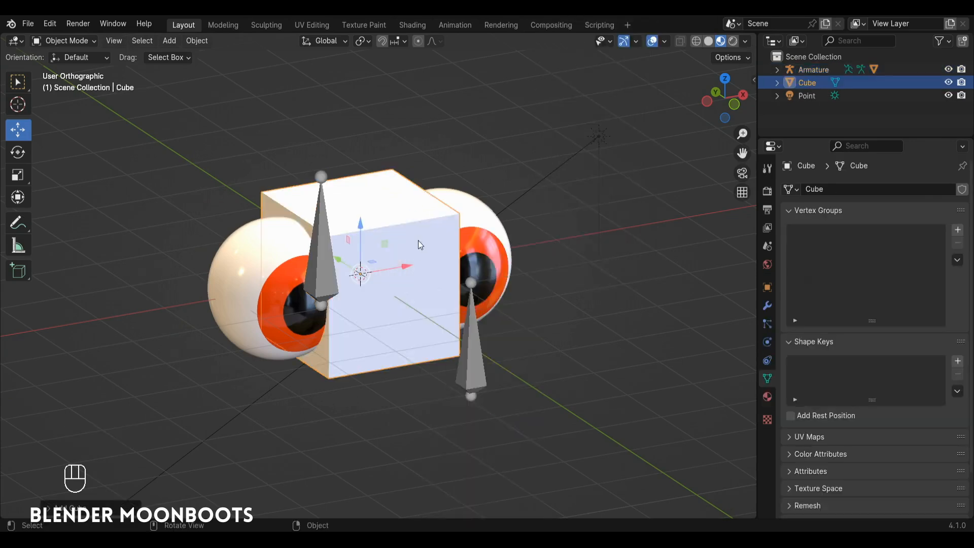
{"action": "left_click_drag", "start_coordinate": [412, 263], "coordinate": [705, 208]}
{"action": "middle_click_drag", "start_coordinate": [705, 208], "coordinate": [546, 242], "text": "ctrl+alt"}
{"action": "scroll", "coordinate": [546, 242], "scroll_direction": "up", "scroll_amount": 1}
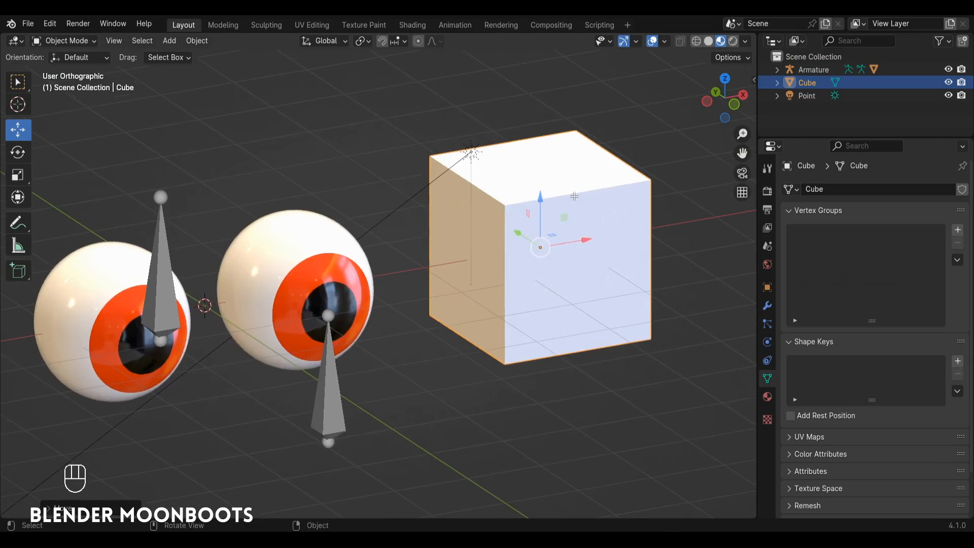
Step: In Edit Mode, scale the cube's top face down almost to a point to shape a pyramid, and return to Object Mode
{"action": "key", "text": "Tab"}
{"action": "key", "text": "s"}
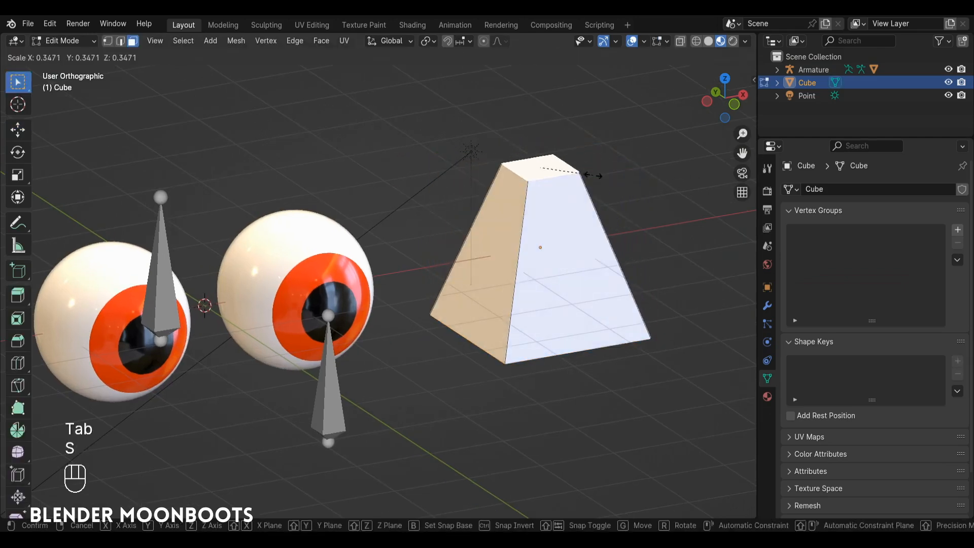
{"action": "left_click", "coordinate": [551, 190]}
{"action": "key", "text": "Tab"}
{"action": "left_click_drag", "start_coordinate": [551, 190], "coordinate": [579, 214], "text": "ctrl+alt"}
Step: In Pose Mode, assign the Cube pyramid as the custom shape object of the oeil_cible_parent bone
{"action": "left_click", "coordinate": [370, 324]}
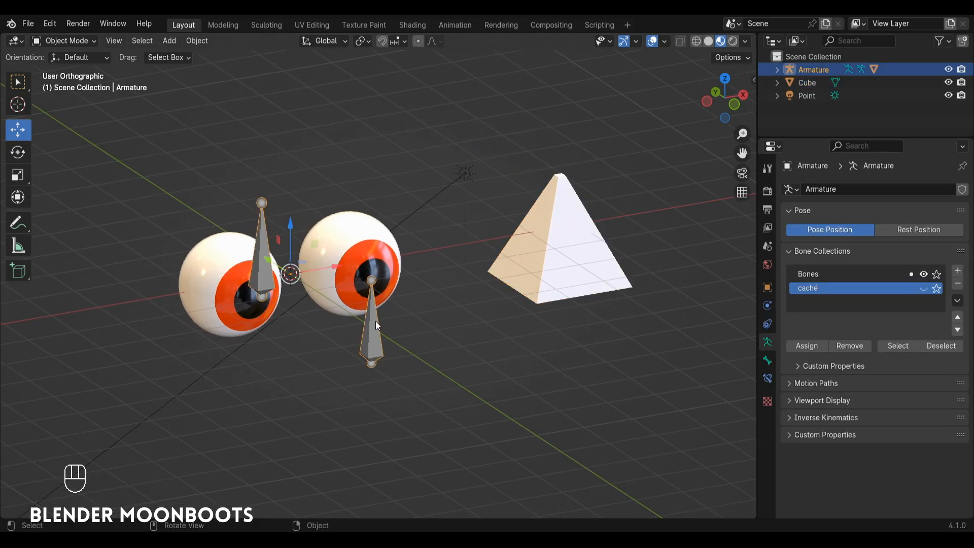
{"action": "key", "text": "ctrl+Tab"}
{"action": "left_click_drag", "start_coordinate": [403, 333], "coordinate": [458, 278], "text": "alt+shift"}
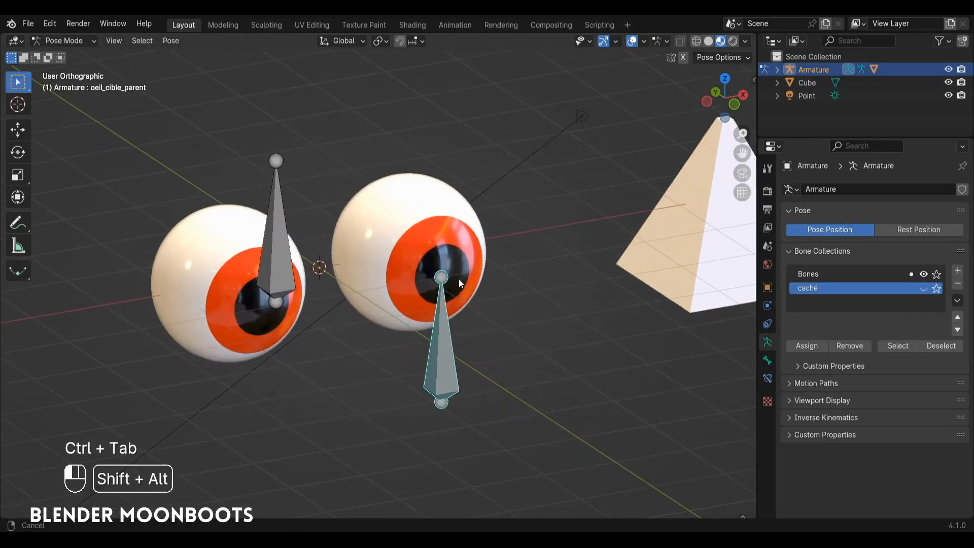
{"action": "left_click", "coordinate": [767, 361]}
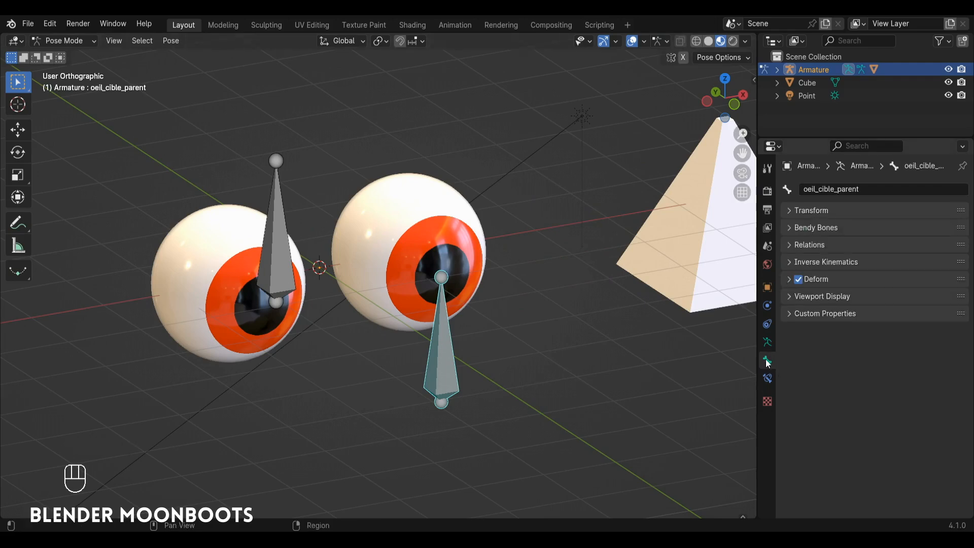
{"action": "left_click", "coordinate": [786, 297]}
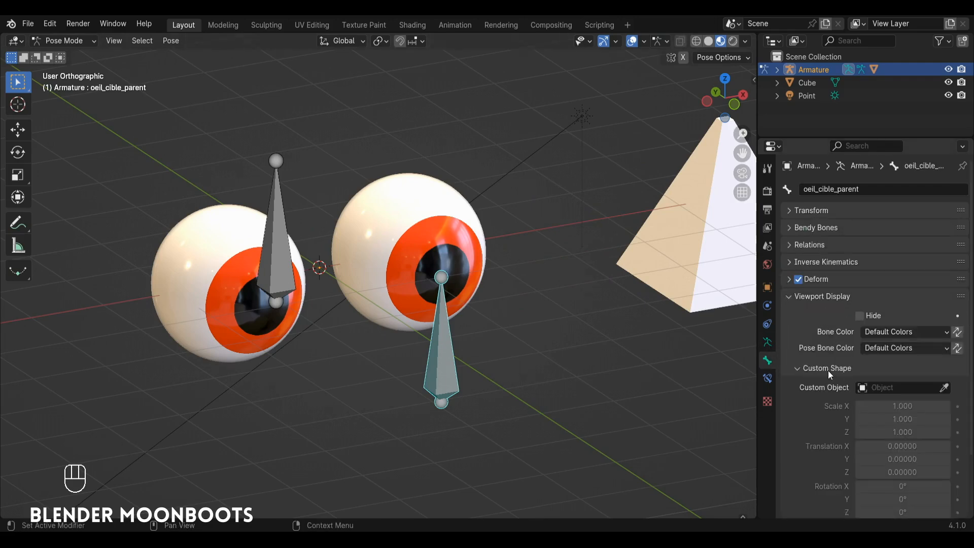
{"action": "left_click", "coordinate": [944, 388]}
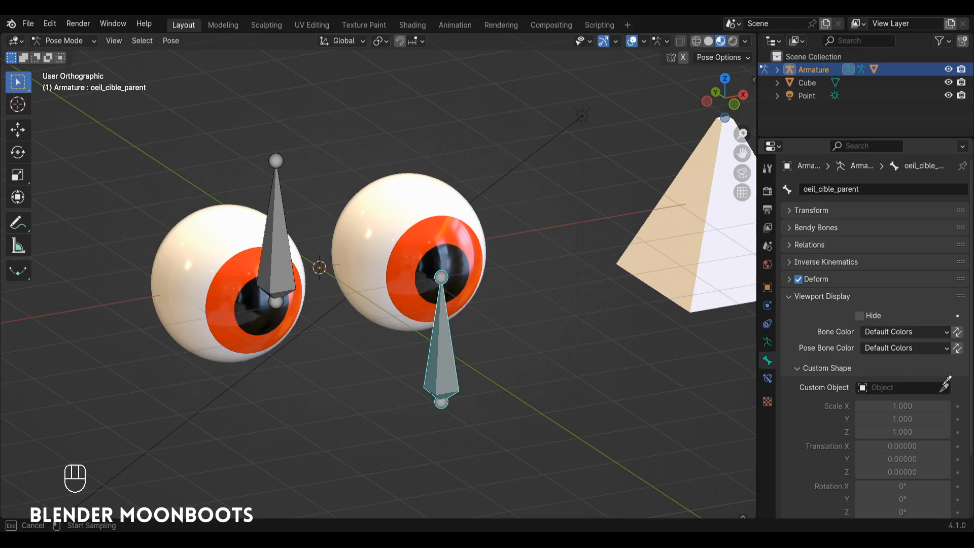
{"action": "left_click", "coordinate": [700, 261]}
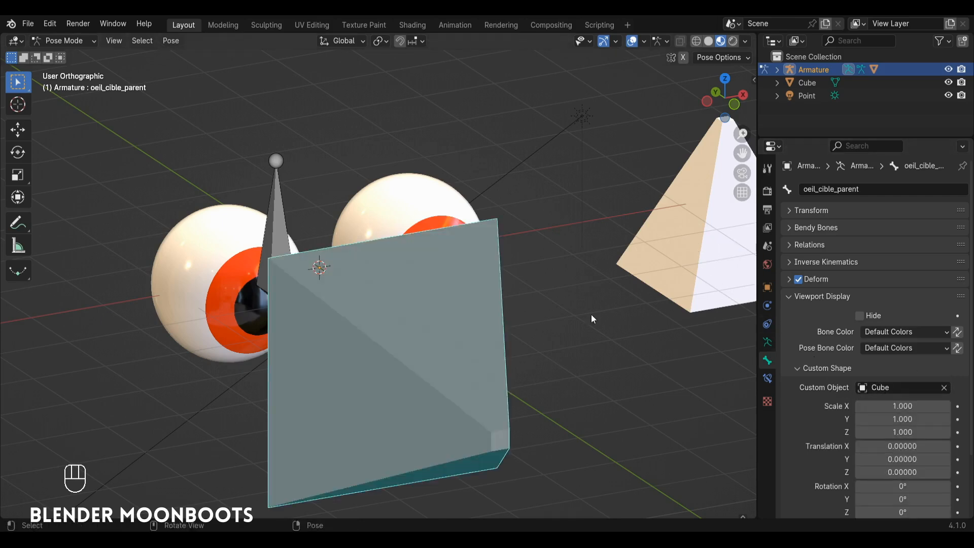
Step: Show the oeil_cible_parent bone's custom shape as a wireframe and inspect it beside the eyes
{"action": "left_click_drag", "start_coordinate": [589, 315], "coordinate": [535, 331], "text": "alt+shift"}
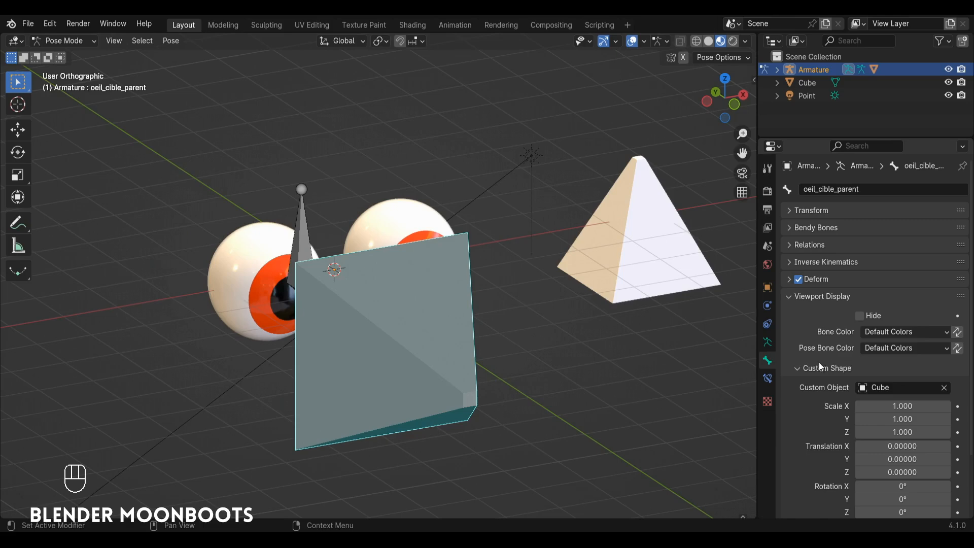
{"action": "scroll", "coordinate": [844, 378], "scroll_direction": "down", "scroll_amount": 3}
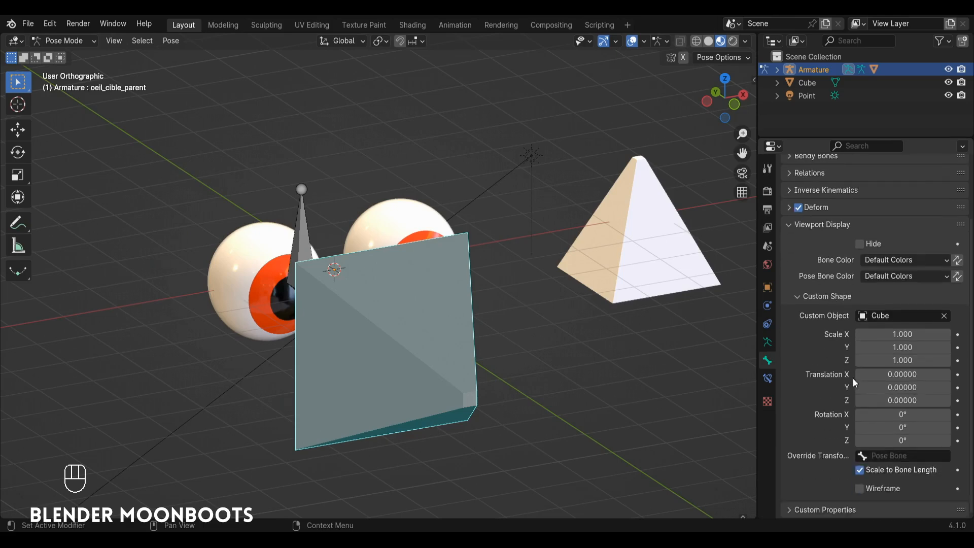
{"action": "left_click", "coordinate": [859, 489]}
{"action": "left_click_drag", "start_coordinate": [555, 340], "coordinate": [482, 325], "text": "alt"}
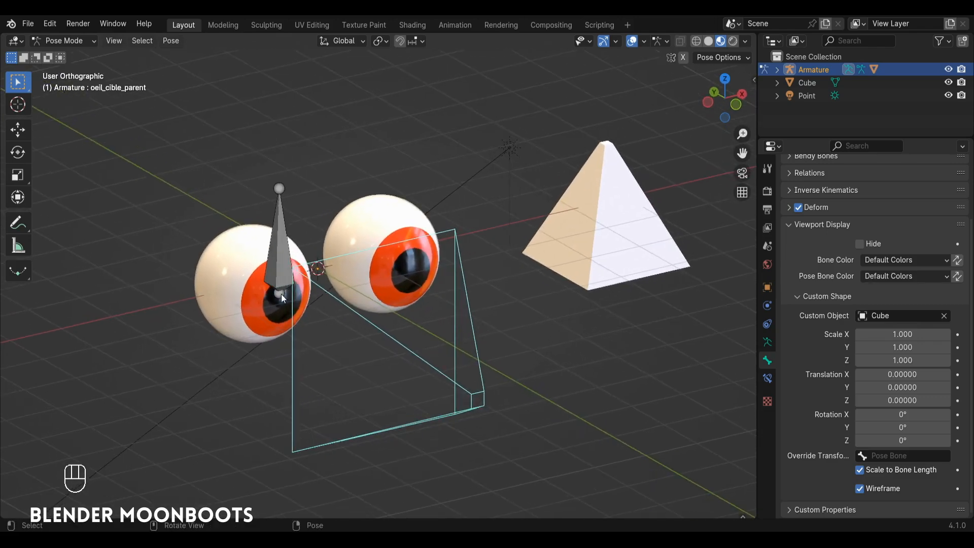
{"action": "left_click_drag", "start_coordinate": [465, 408], "coordinate": [496, 398], "text": "alt"}
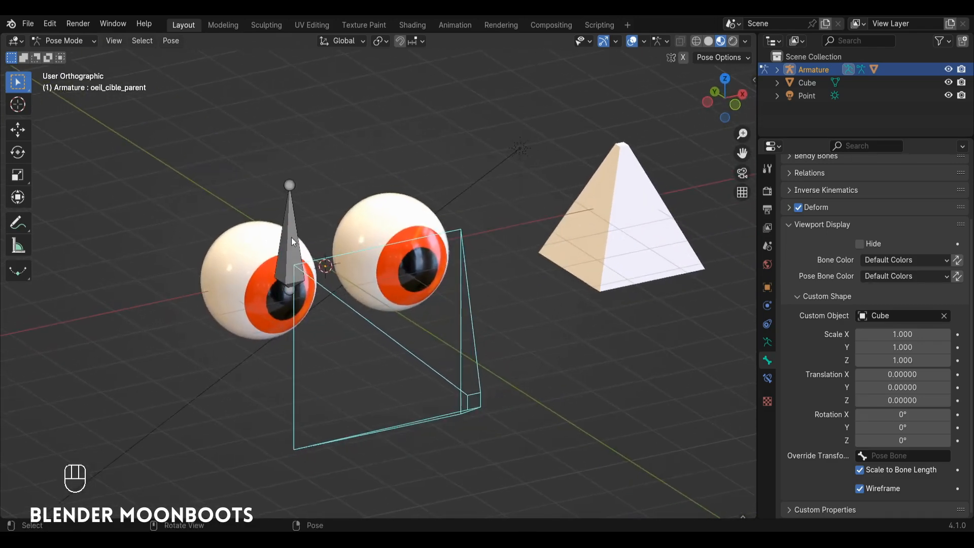
{"action": "left_click_drag", "start_coordinate": [296, 288], "coordinate": [310, 299], "text": "alt+shift"}
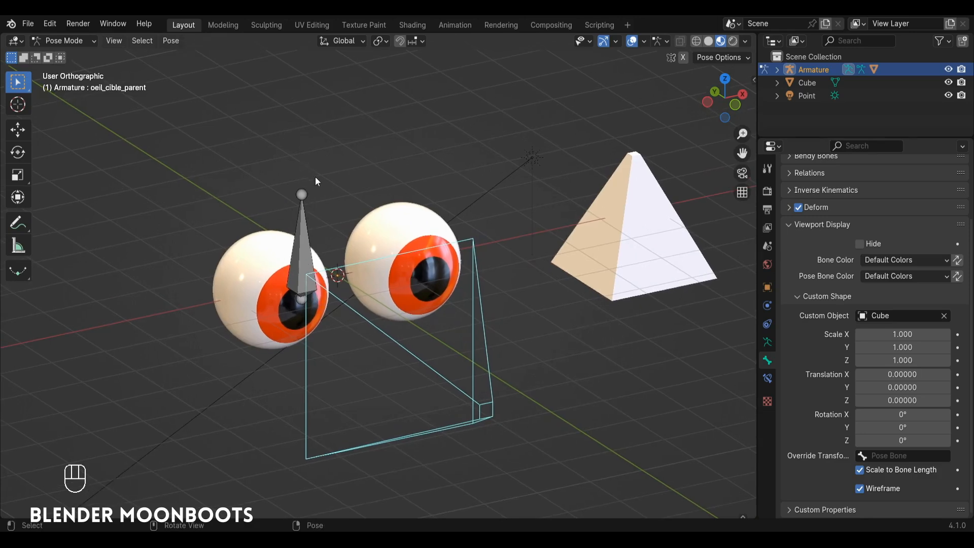
Step: Turn on the axes display in the armature's viewport settings and inspect the bones' local axes
{"action": "left_click", "coordinate": [767, 343]}
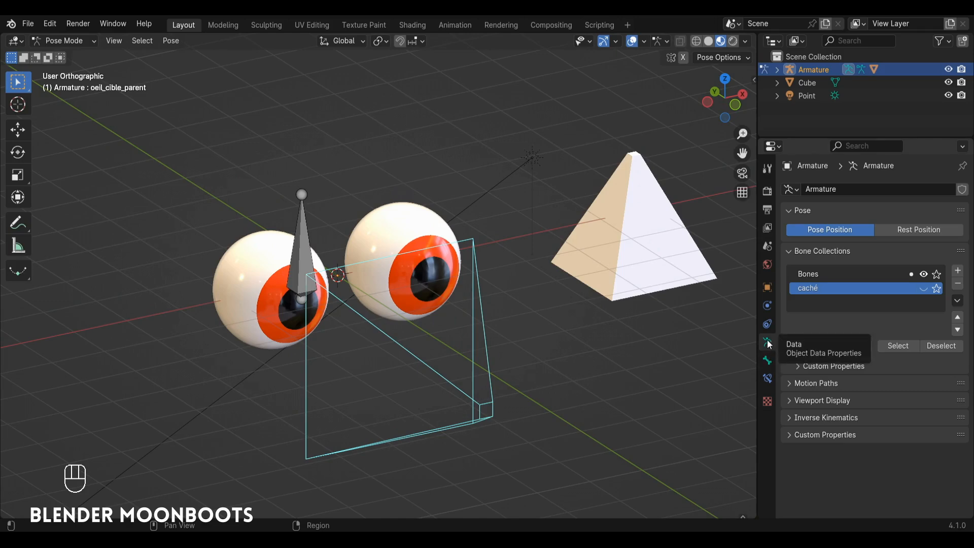
{"action": "left_click", "coordinate": [789, 400]}
{"action": "scroll", "coordinate": [832, 425], "scroll_direction": "down", "scroll_amount": 2}
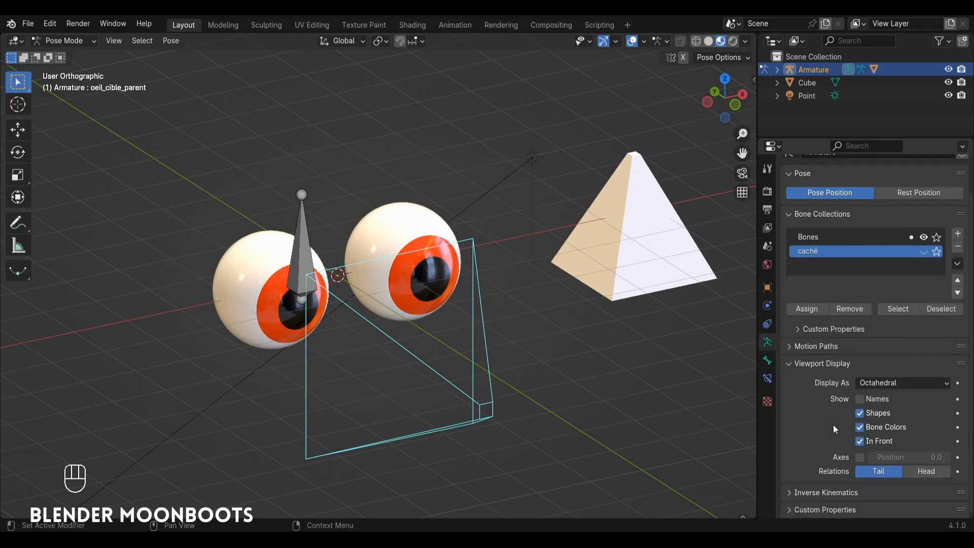
{"action": "left_click", "coordinate": [859, 457]}
{"action": "left_click_drag", "start_coordinate": [399, 273], "coordinate": [414, 266], "text": "alt+shift"}
{"action": "left_click_drag", "start_coordinate": [413, 266], "coordinate": [440, 267], "text": "alt"}
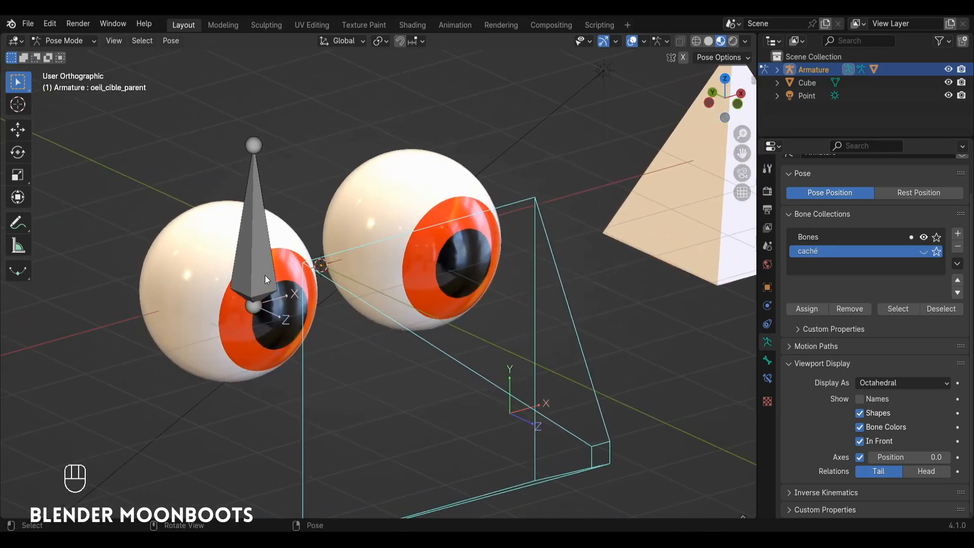
{"action": "left_click_drag", "start_coordinate": [459, 302], "coordinate": [481, 336], "text": "alt+shift"}
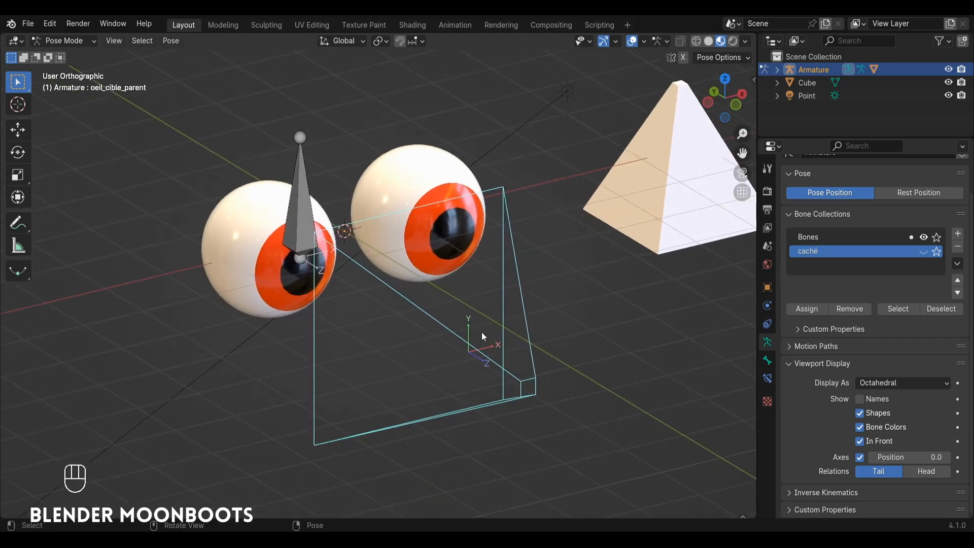
Step: Set the X rotation of the oeil_cible_parent bone's custom shape to -90°
{"action": "left_click", "coordinate": [767, 360]}
{"action": "scroll", "coordinate": [811, 372], "scroll_direction": "down", "scroll_amount": 2}
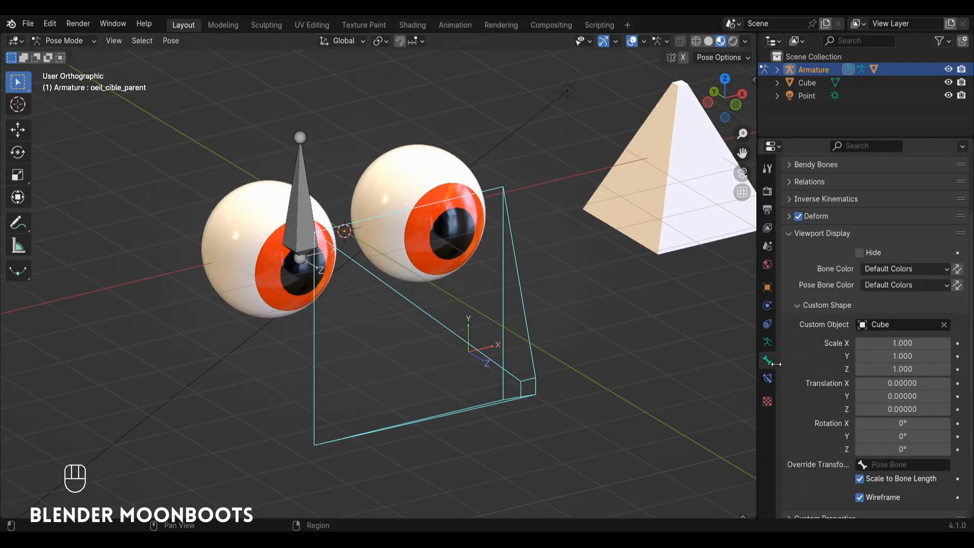
{"action": "scroll", "coordinate": [837, 401], "scroll_direction": "down", "scroll_amount": 1}
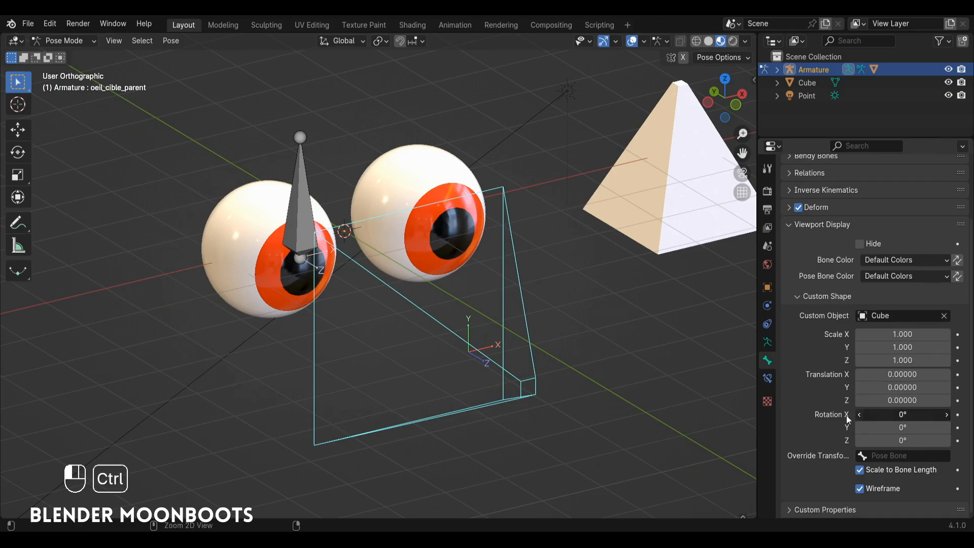
{"action": "left_click_drag", "start_coordinate": [849, 419], "coordinate": [811, 420], "text": "ctrl"}
{"action": "left_click", "coordinate": [854, 414]}
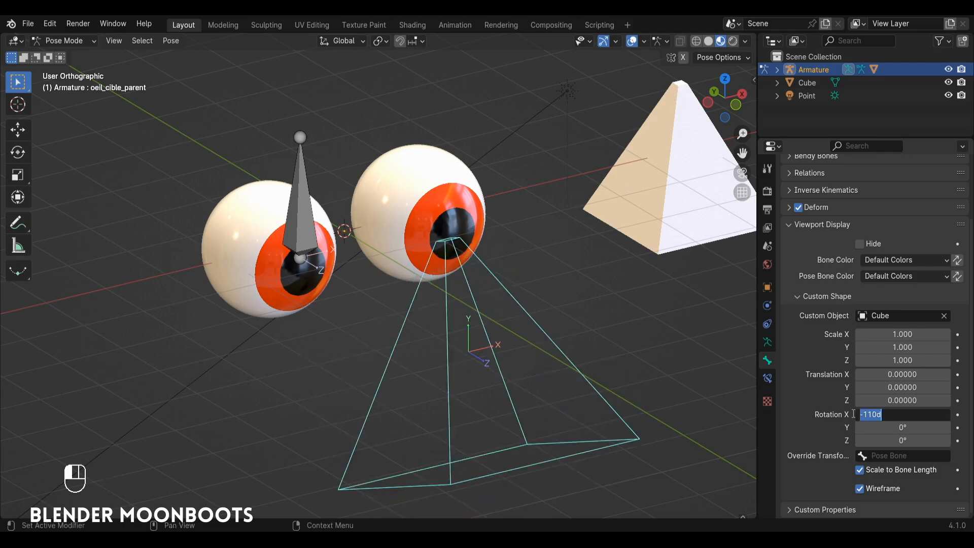
{"action": "type", "text": "-90"}
{"action": "key", "text": "Return"}
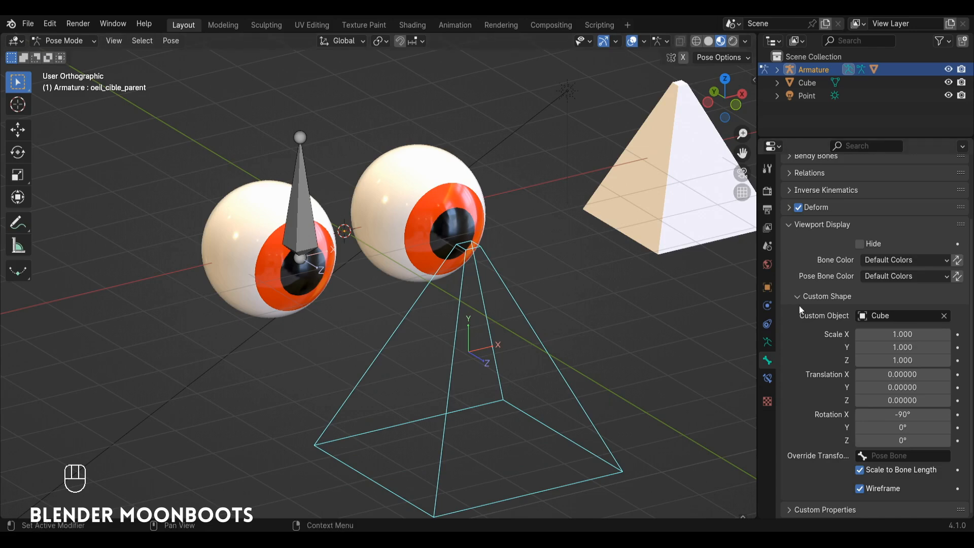
Step: Set the custom shape's X, Y and Z scale to 0.5 and check it in the front view
{"action": "left_click_drag", "start_coordinate": [884, 335], "coordinate": [922, 359]}
{"action": "type", "text": "0.5"}
{"action": "key", "text": "Return"}
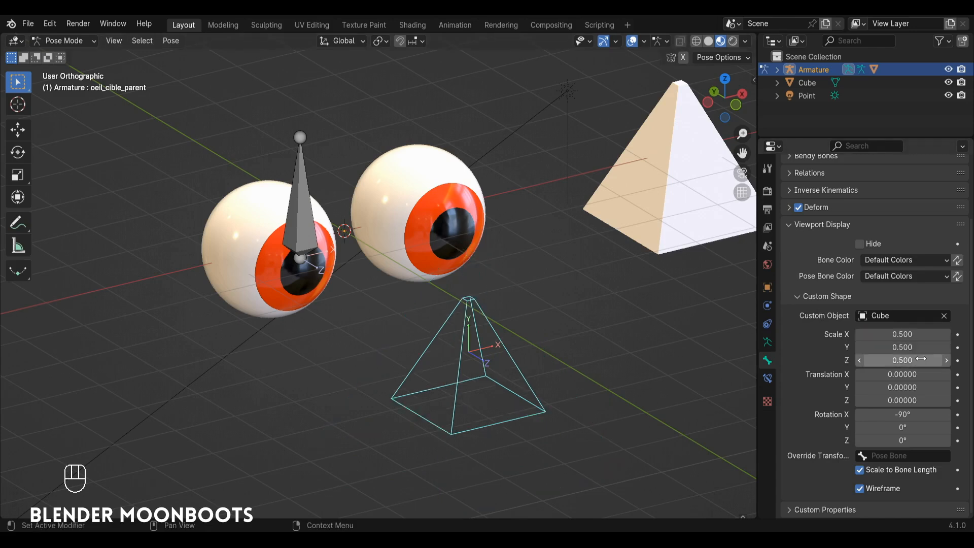
{"action": "key", "text": "KP_1"}
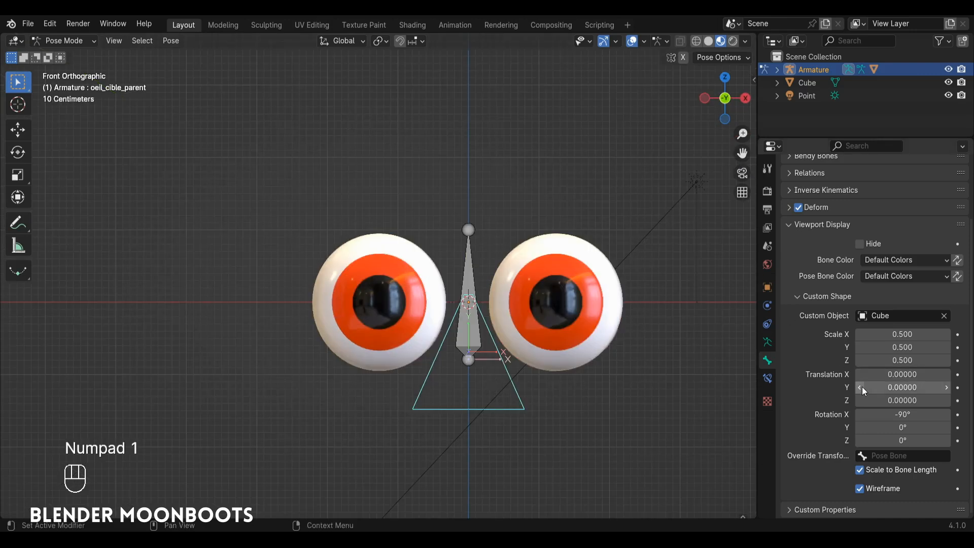
Step: Set the Y translation of the oeil_cible_parent bone's custom shape to 0.8
{"action": "left_click_drag", "start_coordinate": [859, 388], "coordinate": [893, 385]}
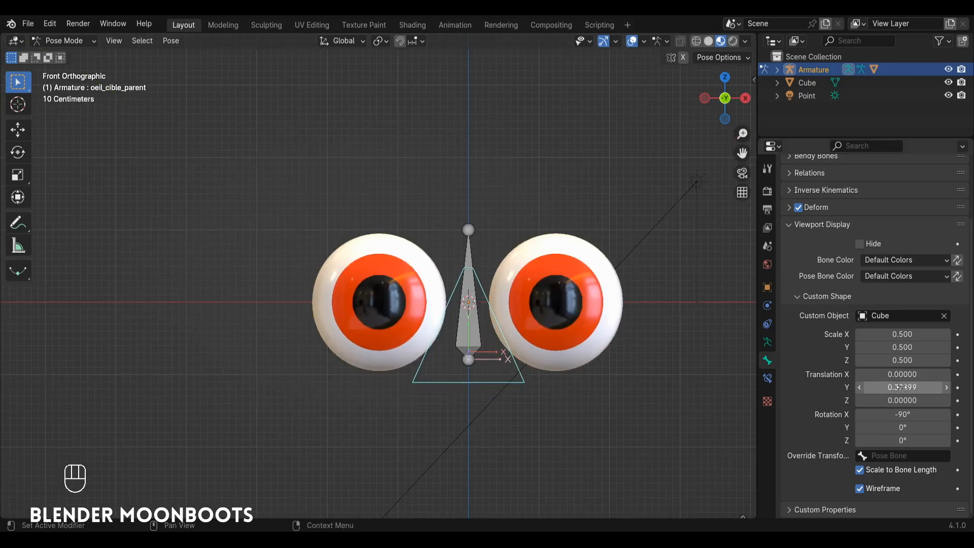
{"action": "left_click", "coordinate": [894, 385]}
{"action": "type", "text": "0.8"}
{"action": "key", "text": "Return"}
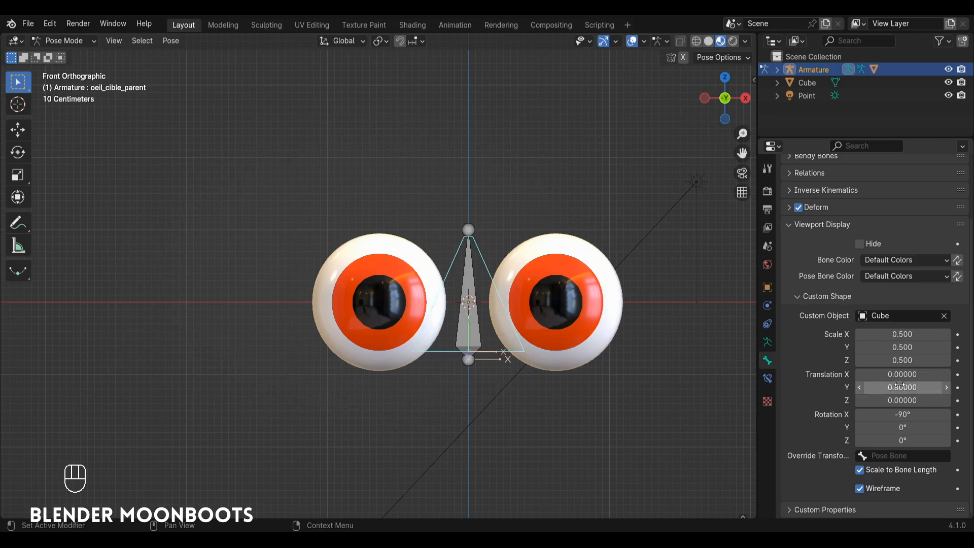
Step: Try moving the oeil_cible_parent bone to test how the eyes follow it, and undo the move
{"action": "middle_click_drag", "start_coordinate": [582, 299], "coordinate": [472, 334]}
{"action": "key", "text": "g"}
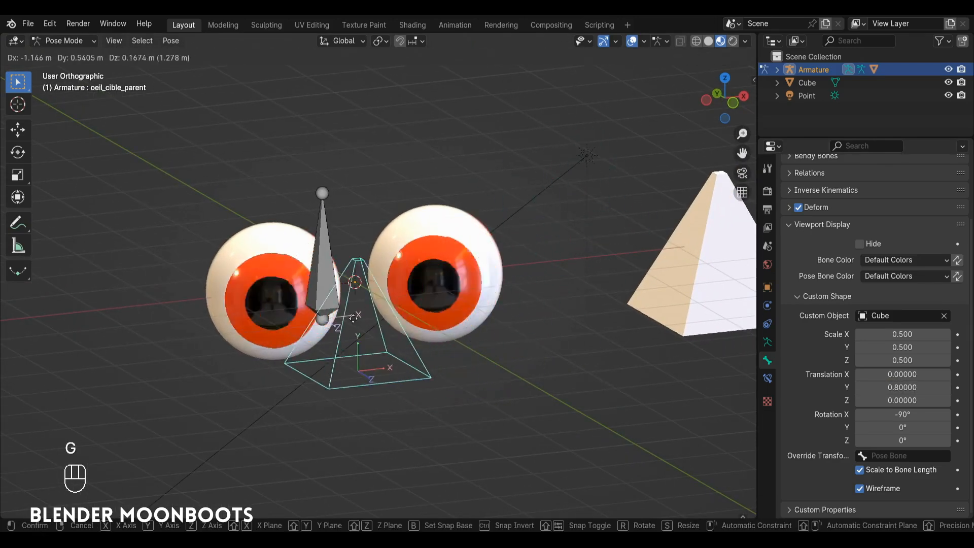
{"action": "left_click", "coordinate": [412, 280]}
{"action": "key", "text": "ctrl+z"}
Step: In Object Mode, move the pyramid-shaped Cube into a new collection named customboneobject and exclude that collection from the view layer
{"action": "left_click_drag", "start_coordinate": [491, 288], "coordinate": [459, 293], "text": "ctrl+alt"}
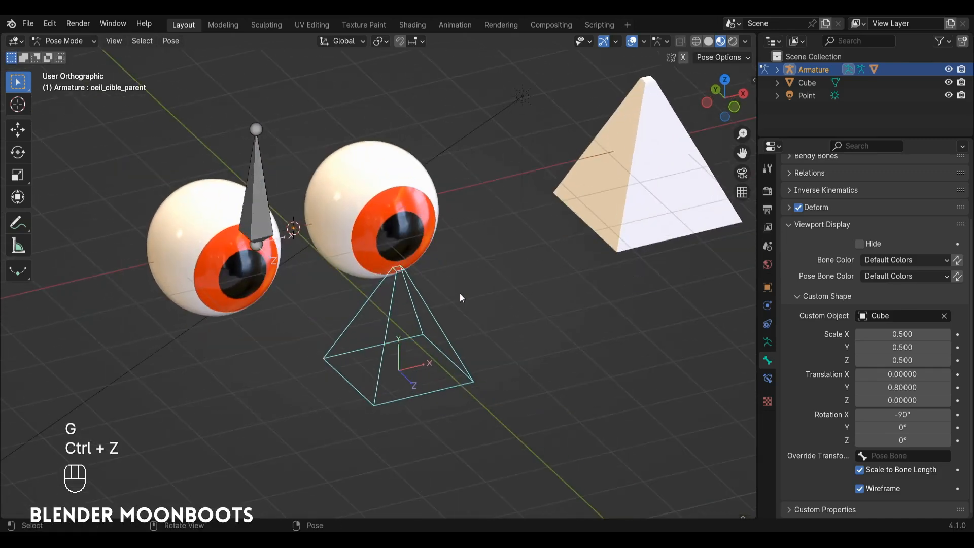
{"action": "key", "text": "ctrl+Tab"}
{"action": "left_click", "coordinate": [596, 199]}
{"action": "middle_click_drag", "start_coordinate": [595, 198], "coordinate": [527, 273]}
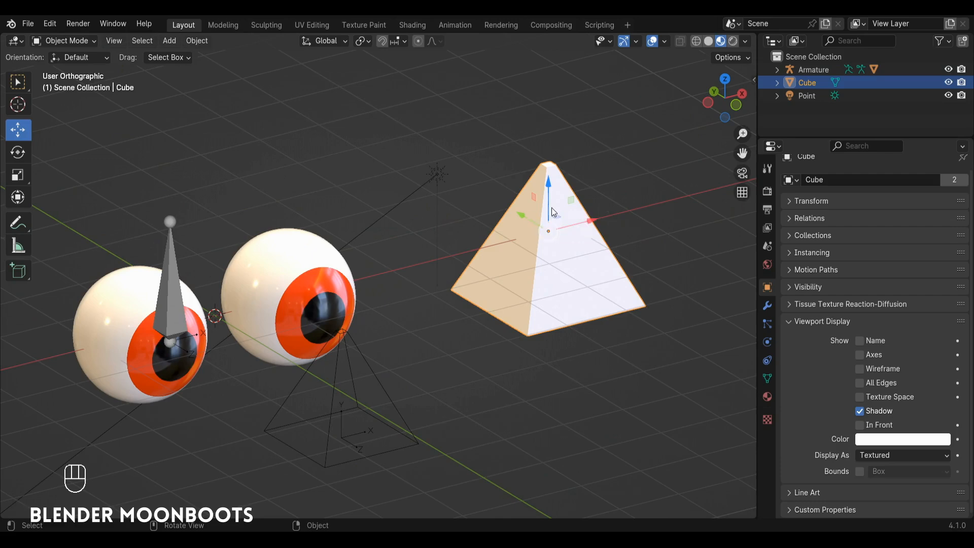
{"action": "key", "text": "m"}
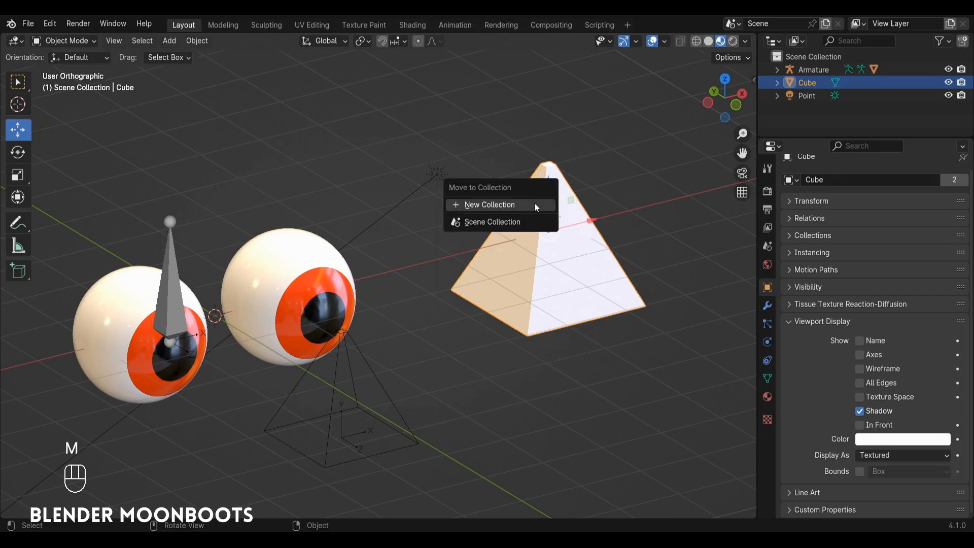
{"action": "left_click", "coordinate": [527, 204]}
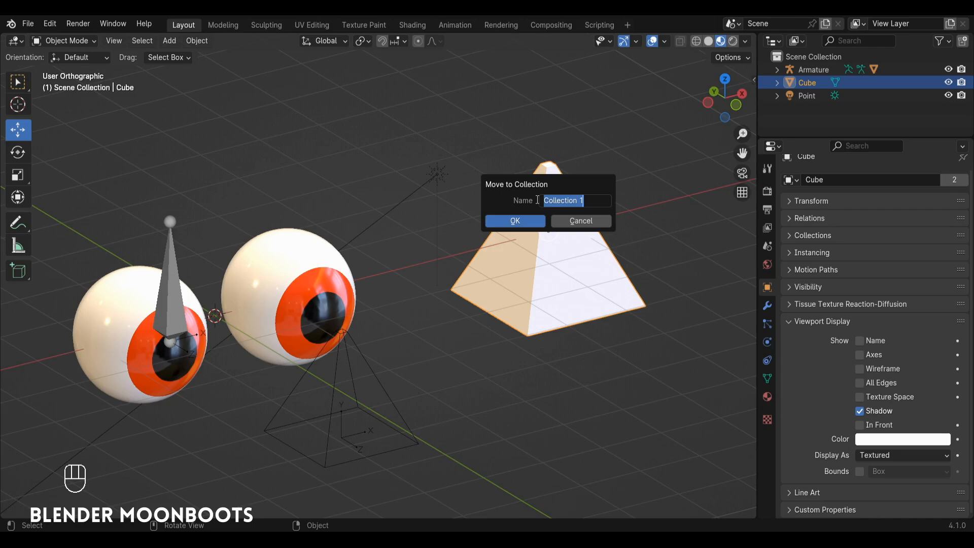
{"action": "type", "text": "customboneobject"}
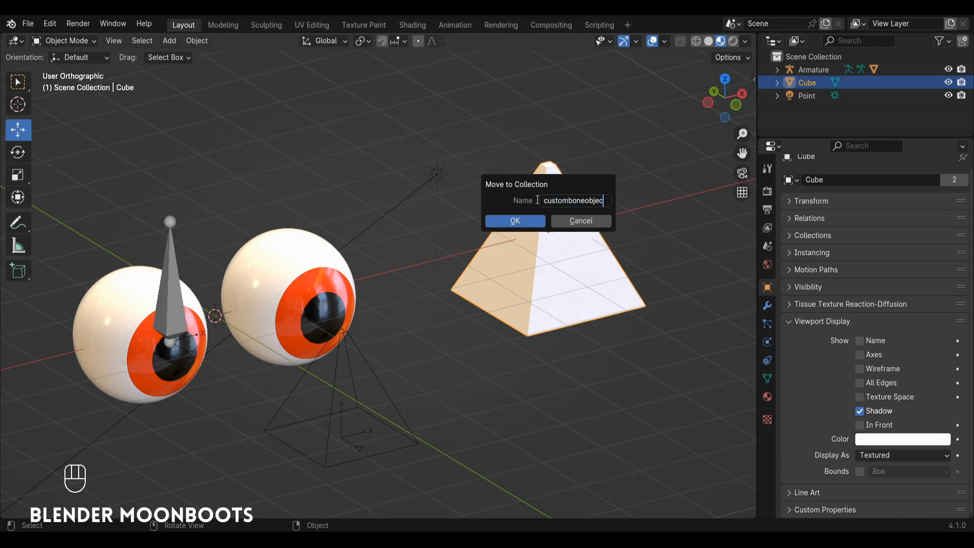
{"action": "key", "text": "Return"}
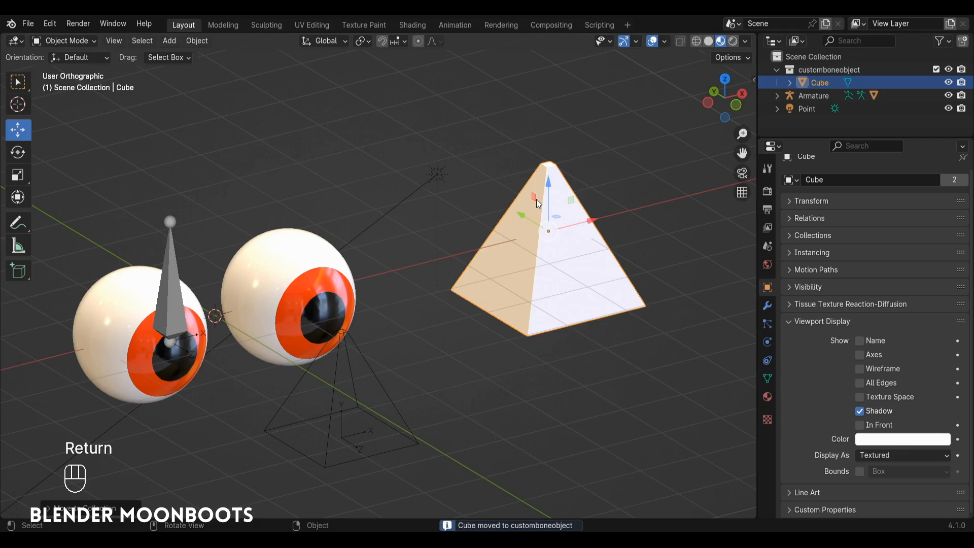
{"action": "left_click", "coordinate": [936, 69]}
Step: Put the armature back in Pose Mode and move the oeil_cible_parent bone freely to test the eye tracking
{"action": "left_click_drag", "start_coordinate": [374, 236], "coordinate": [445, 208], "text": "ctrl+alt"}
{"action": "left_click", "coordinate": [410, 349]}
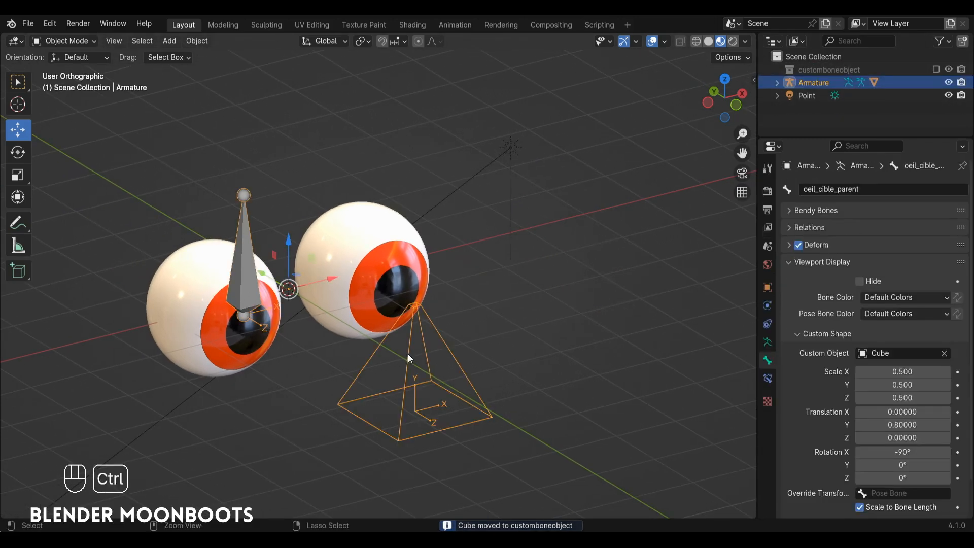
{"action": "key", "text": "ctrl+Tab"}
{"action": "key", "text": "g"}
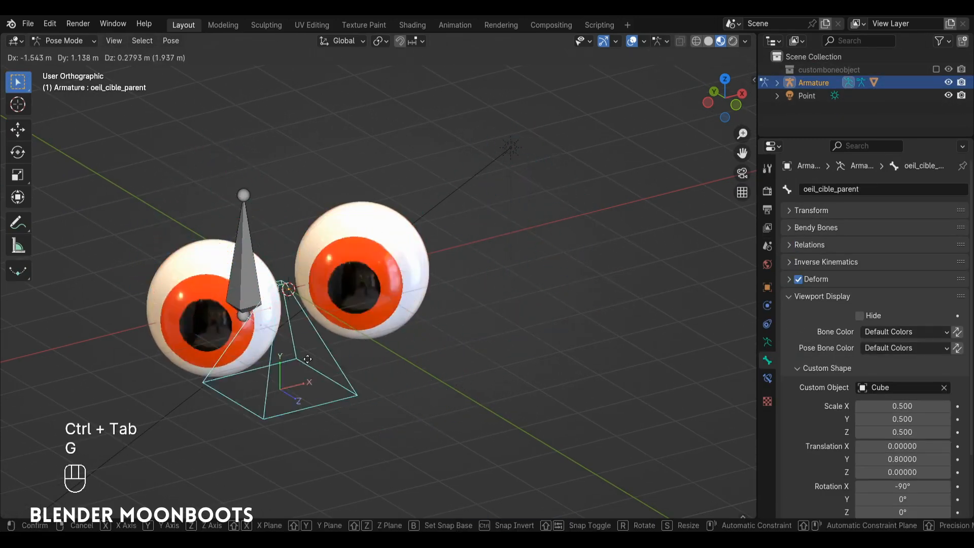